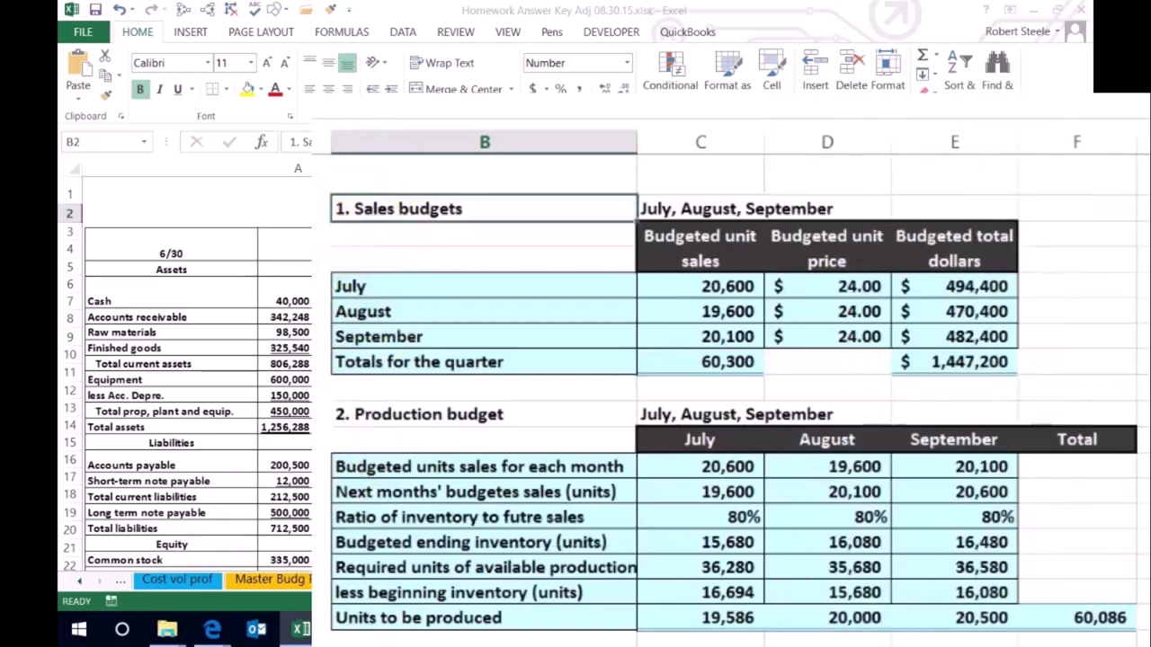
# Step: Review the sales, production and raw materials budgets that precede the direct labor budget
pyautogui.click(346, 414)
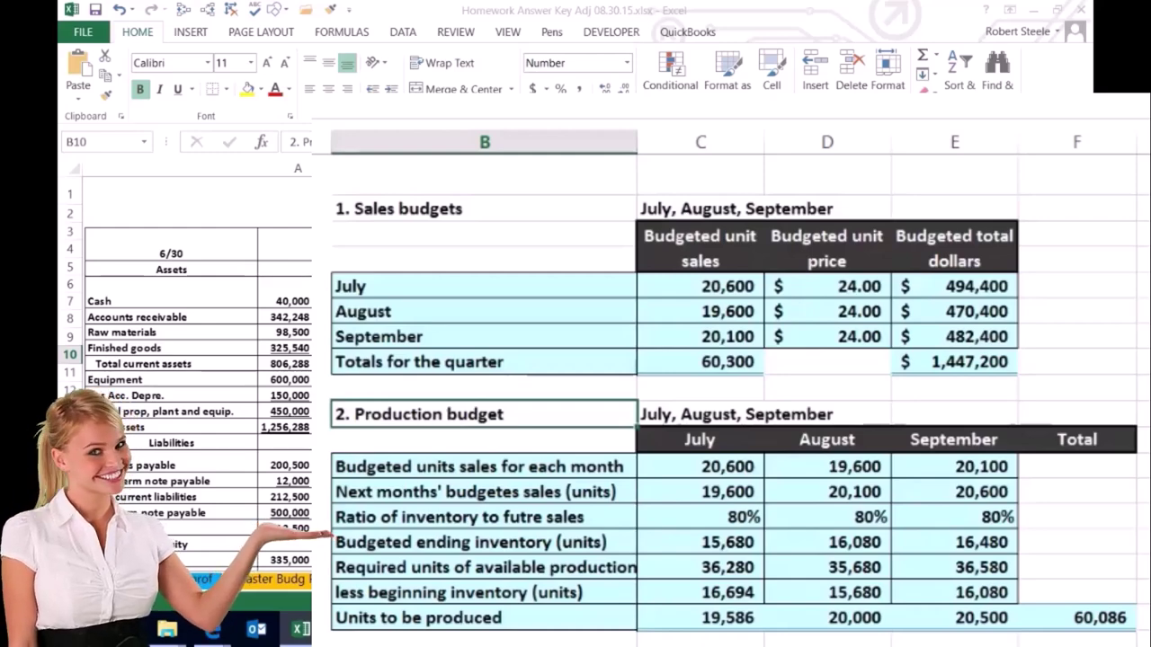
pyautogui.scroll(-2, 720, 404)
pyautogui.scroll(-2, 720, 405)
pyautogui.click(385, 351)
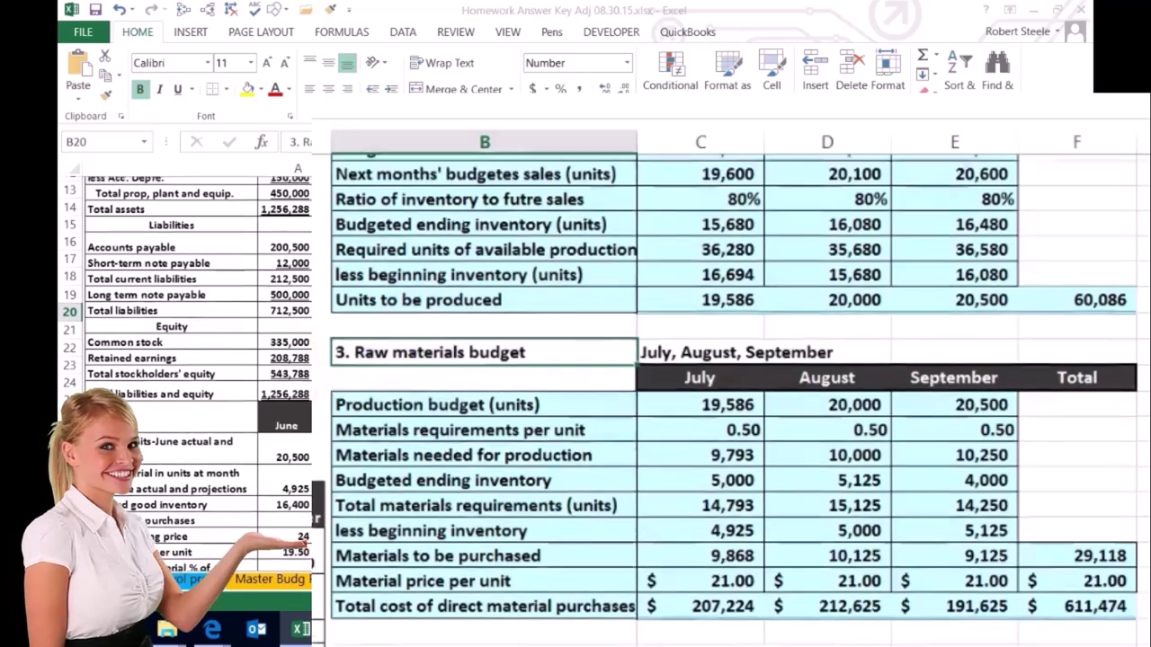
pyautogui.scroll(1, 315, 333)
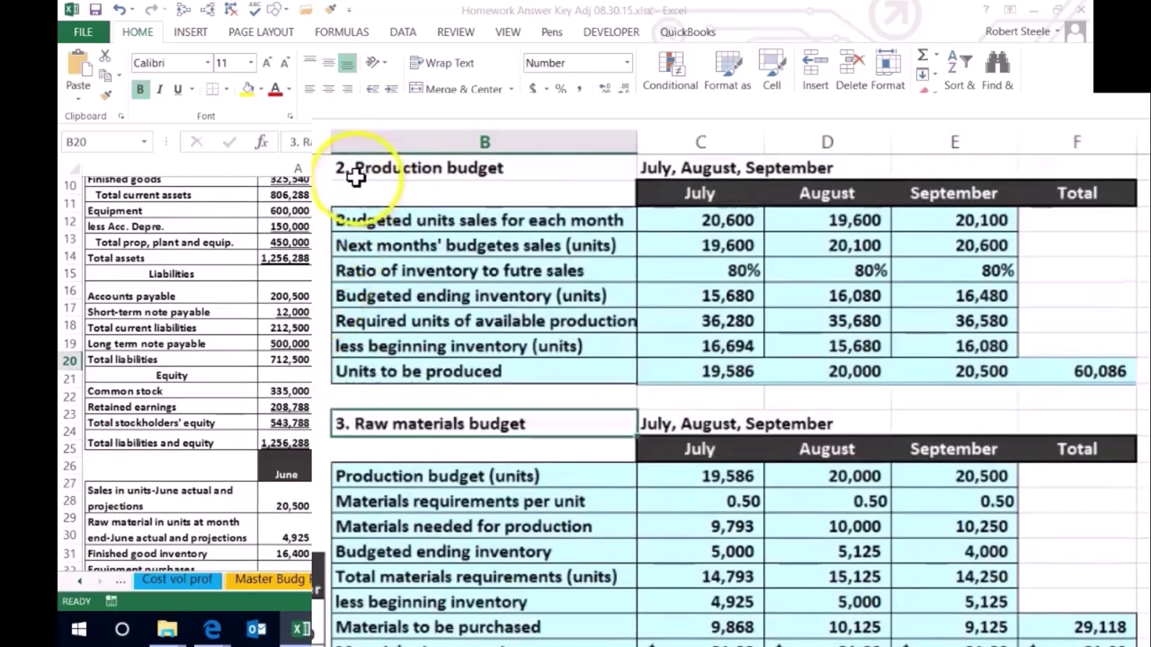
pyautogui.scroll(-3, 540, 404)
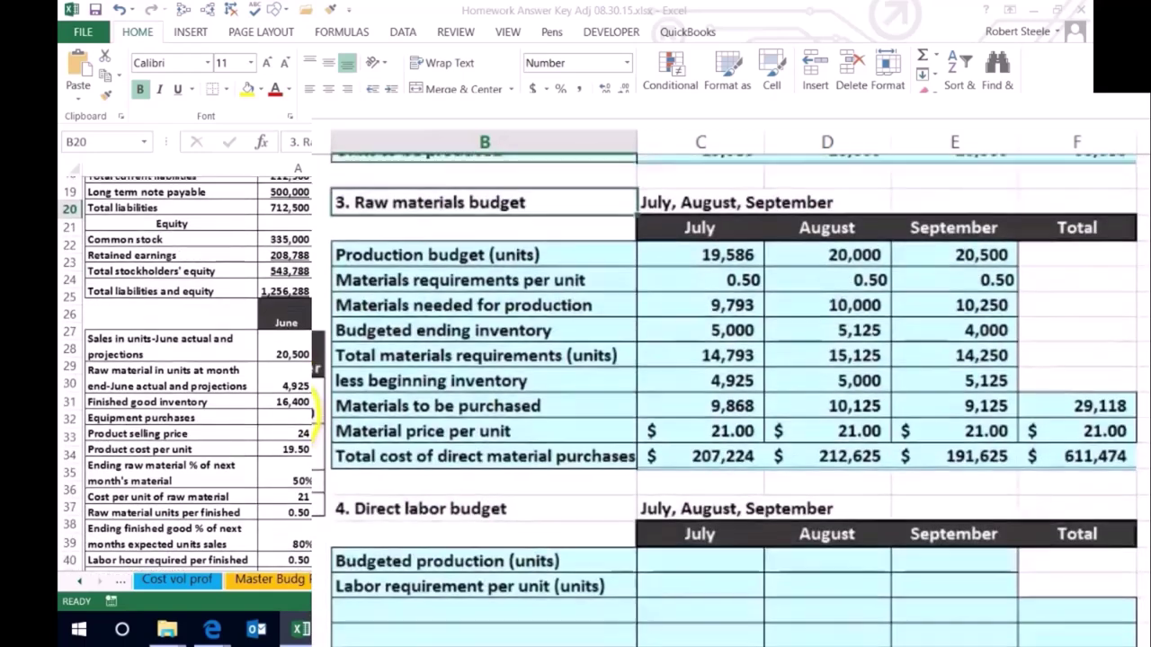
pyautogui.click(539, 415)
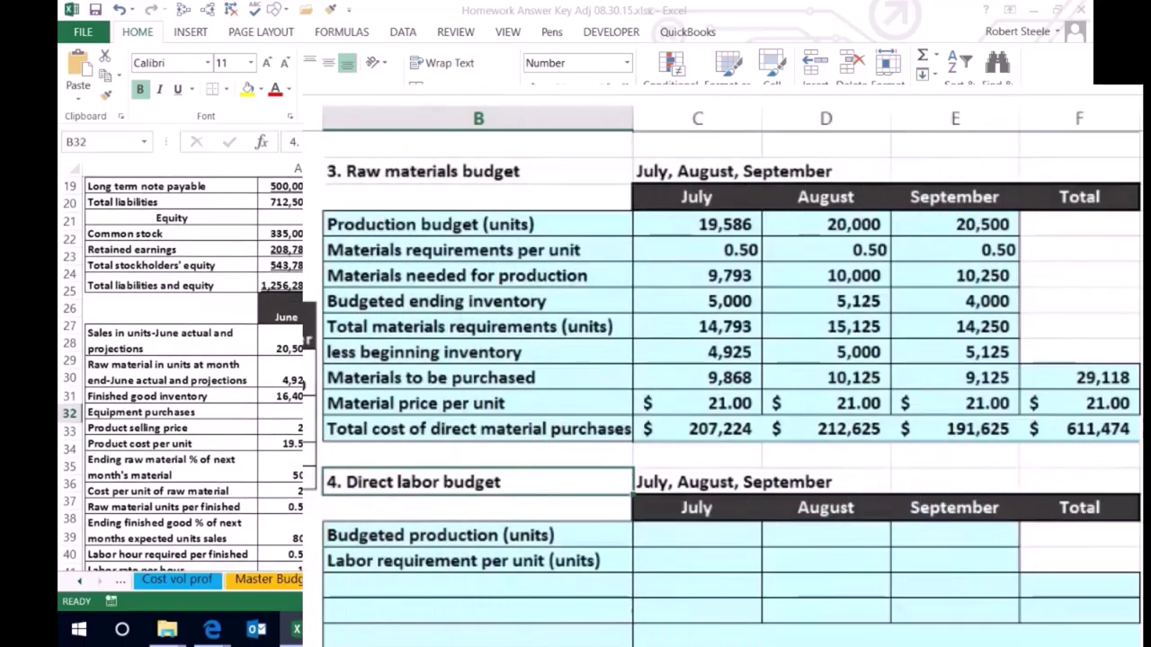
pyautogui.click(363, 175)
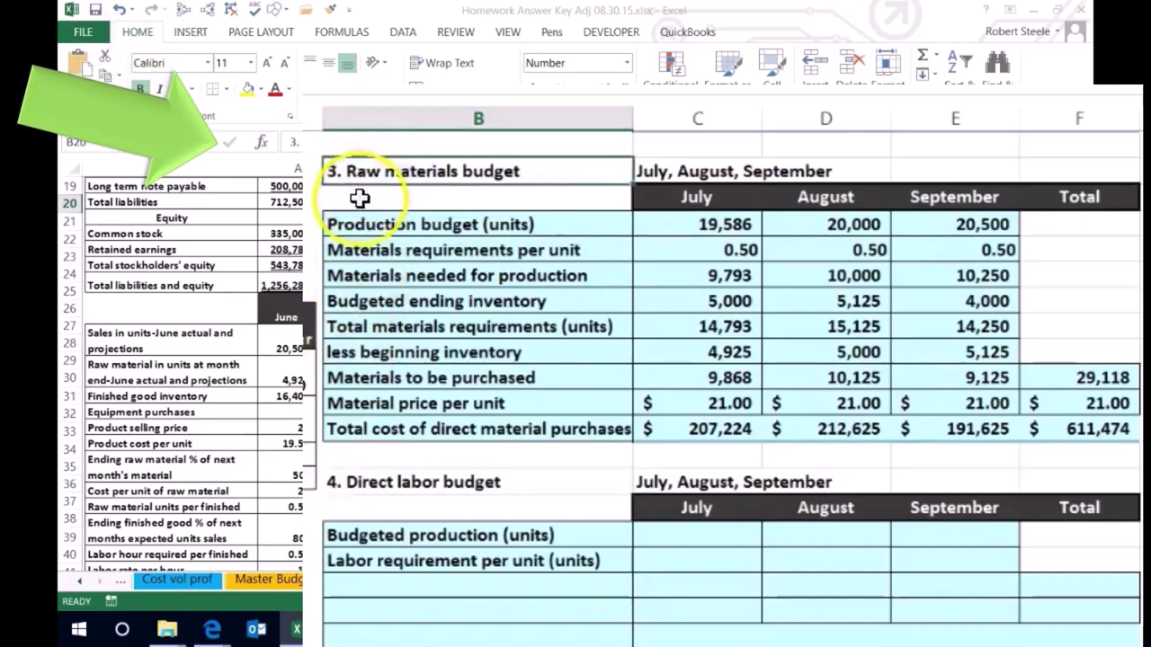
pyautogui.scroll(2, 360, 212)
pyautogui.scroll(4, 360, 212)
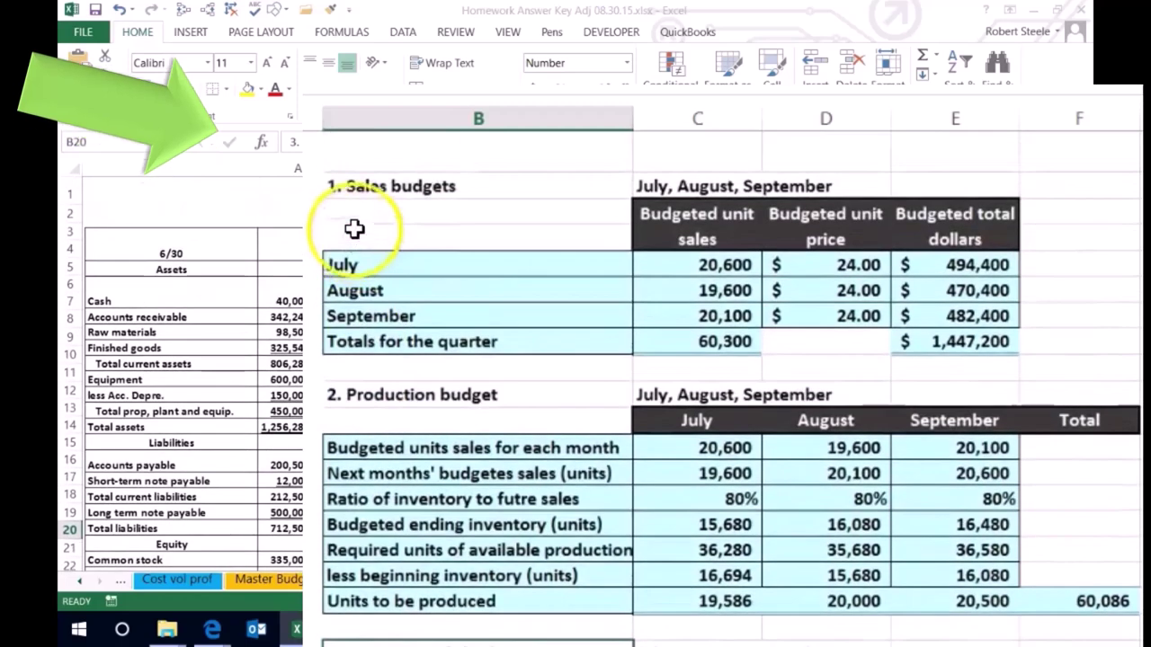
pyautogui.click(359, 192)
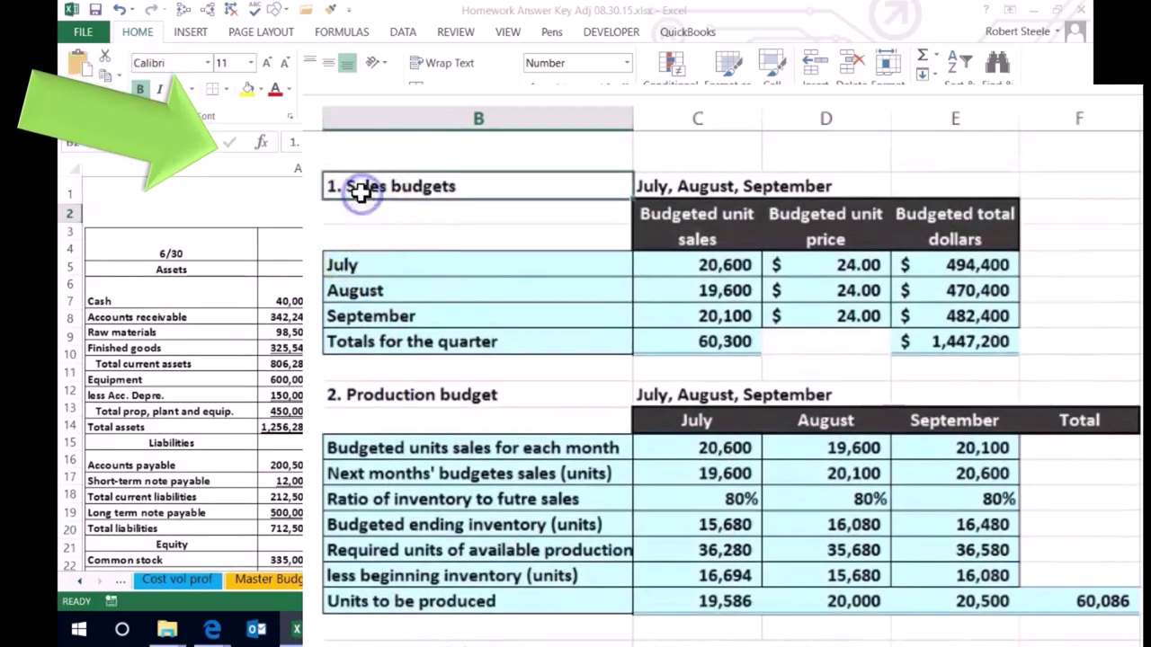
pyautogui.click(364, 385)
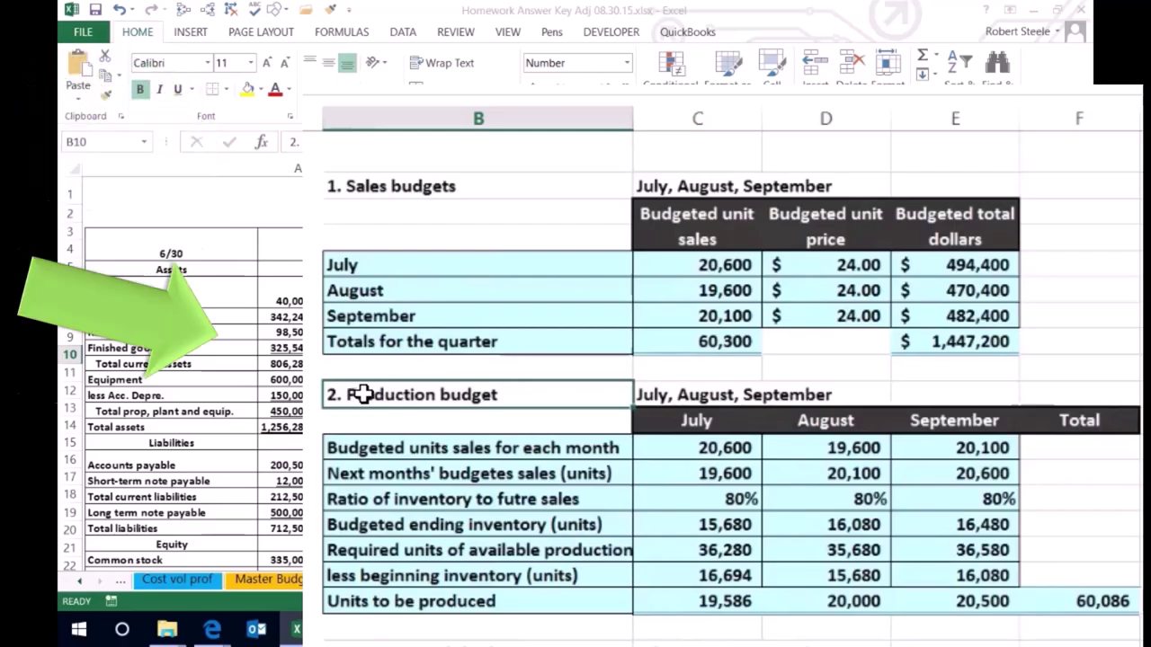
pyautogui.scroll(-7, 362, 394)
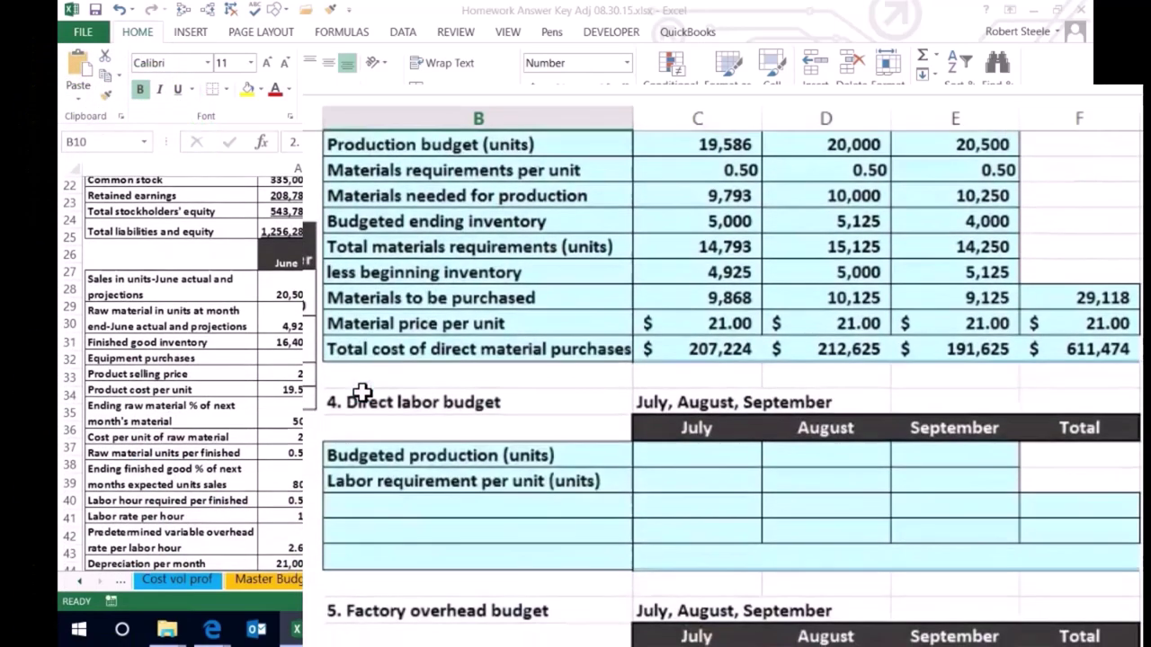
# Step: Link July's budgeted production in the direct labor budget to July's units to be produced in C18
pyautogui.click(657, 456)
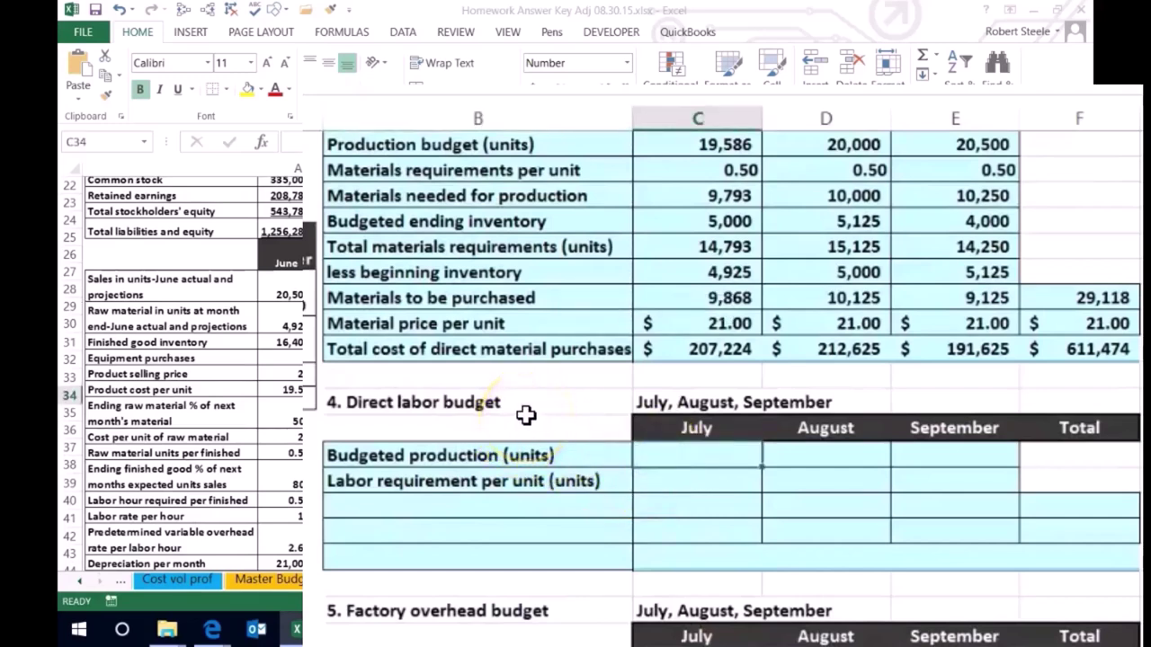
pyautogui.click(348, 458)
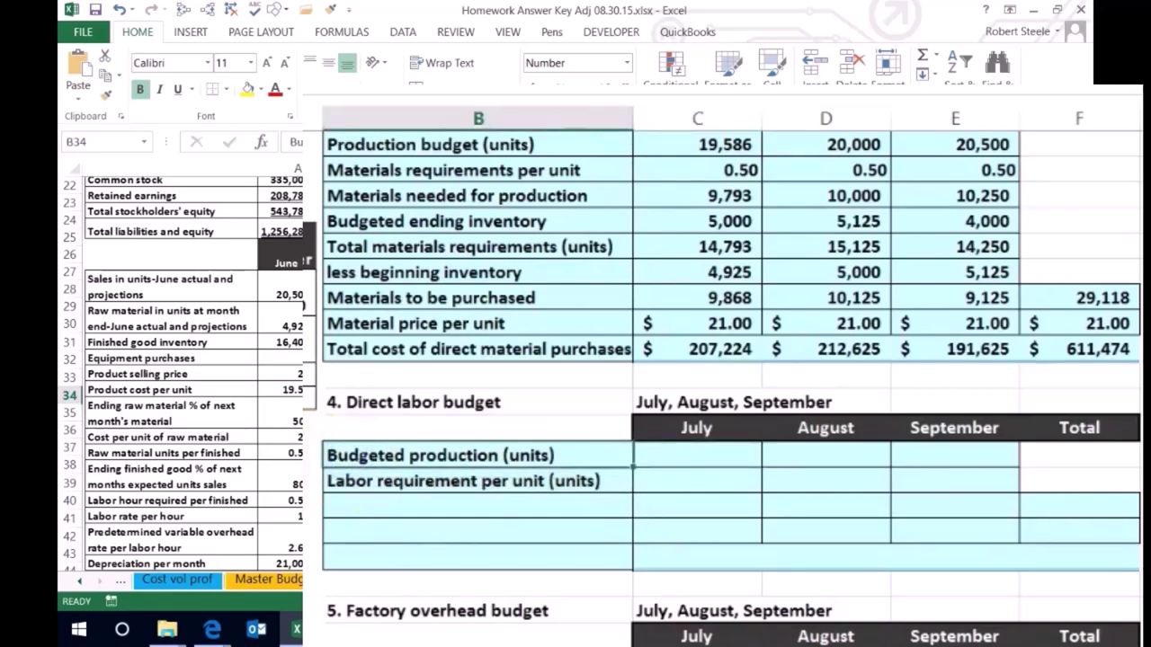
pyautogui.press('Right')
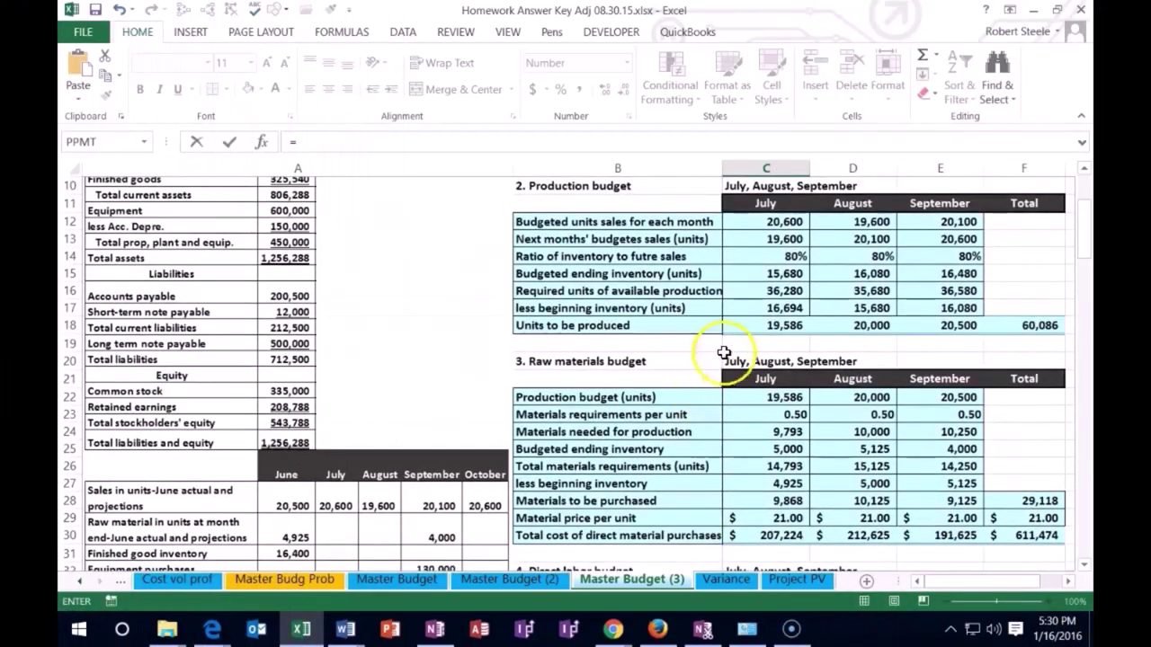
pyautogui.click(741, 329)
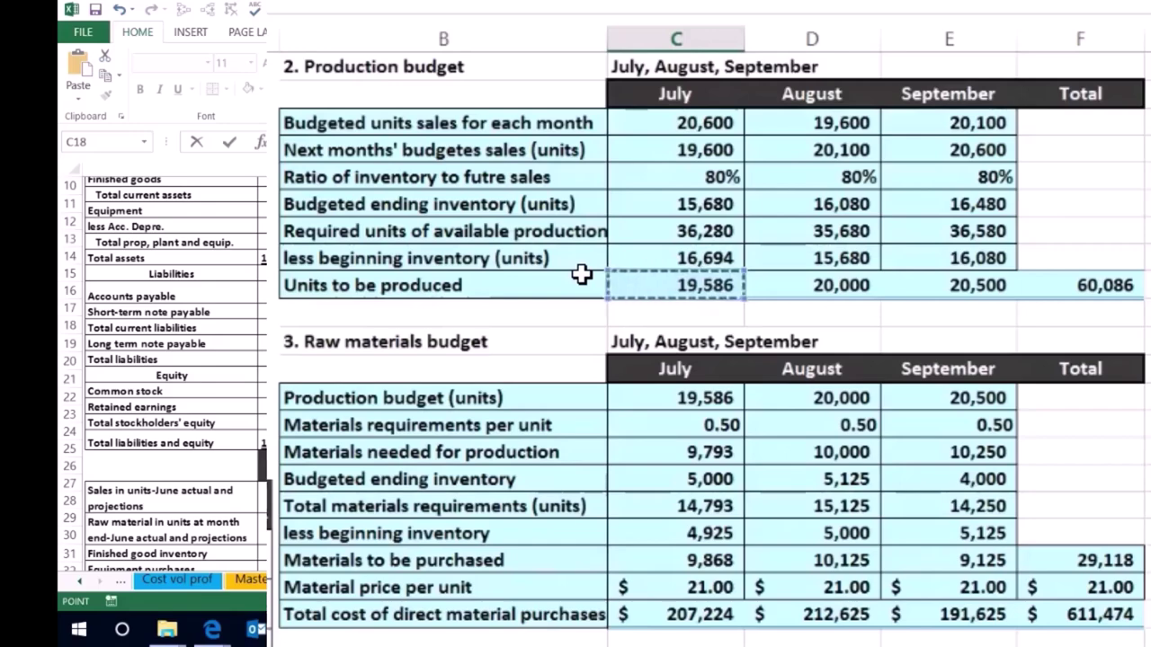
pyautogui.press('Return')
# Step: Link August's budgeted production in the direct labor budget to August's units to be produced in D18
pyautogui.press('Right')
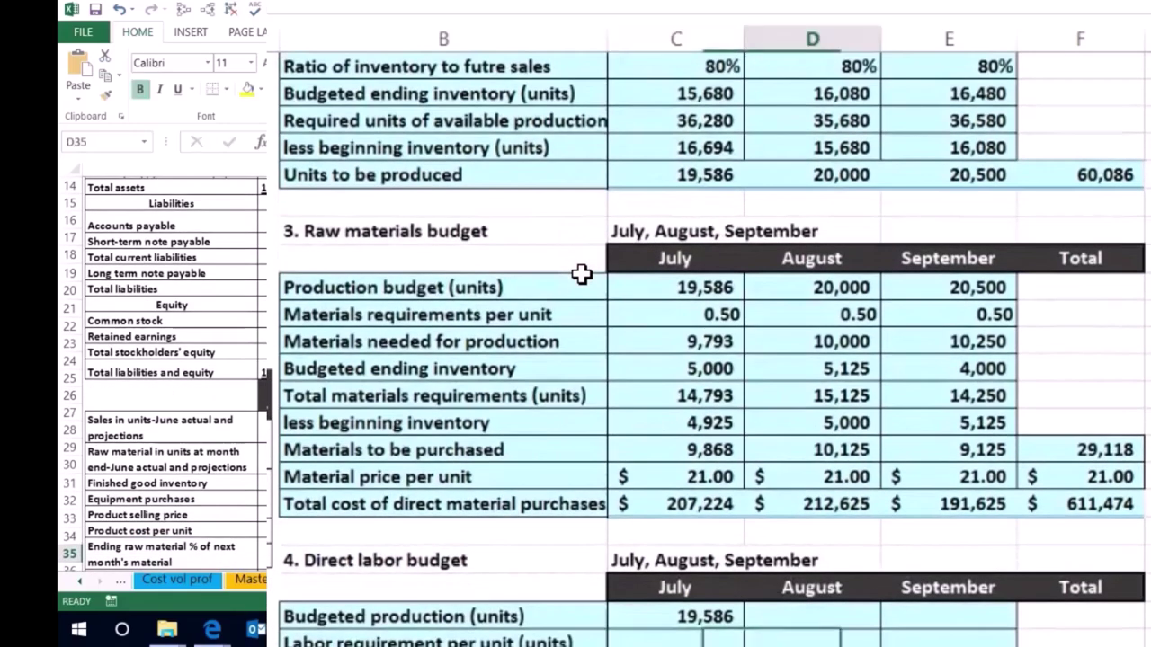
pyautogui.press('Up')
pyautogui.click(499, 559)
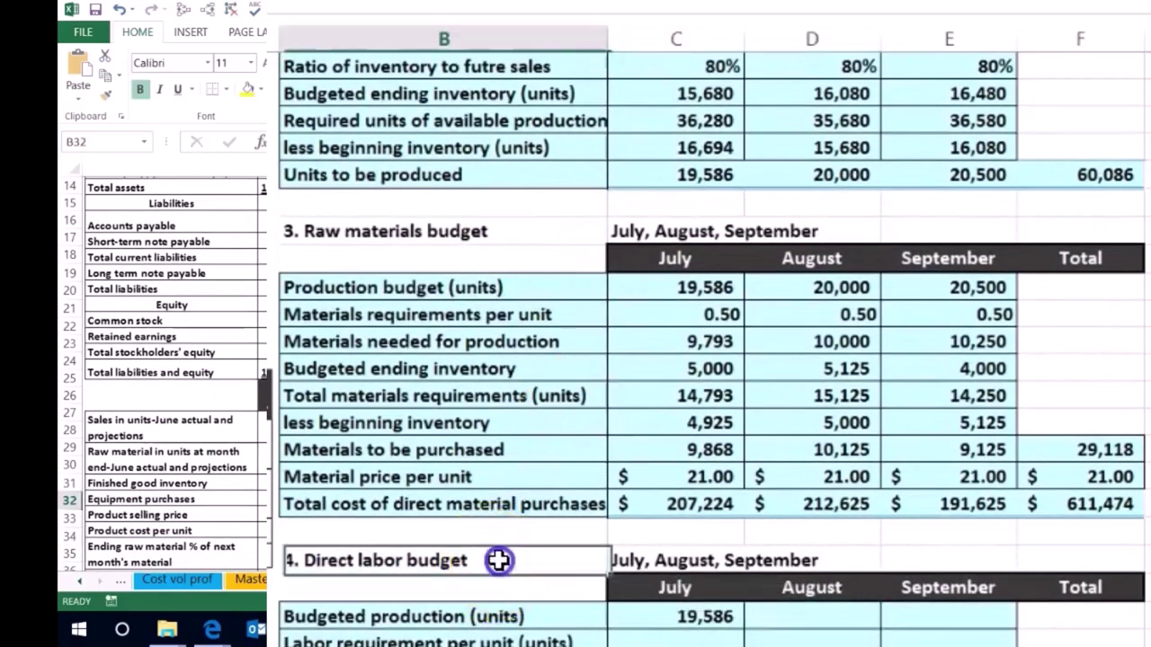
pyautogui.scroll(-1, 499, 560)
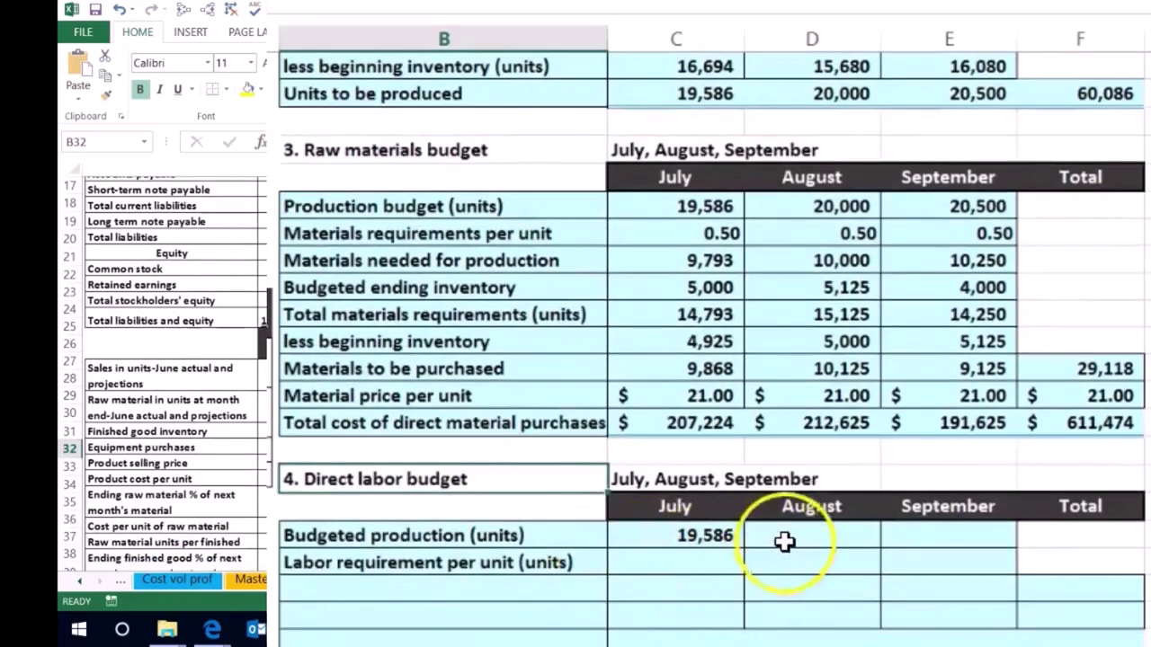
pyautogui.click(798, 532)
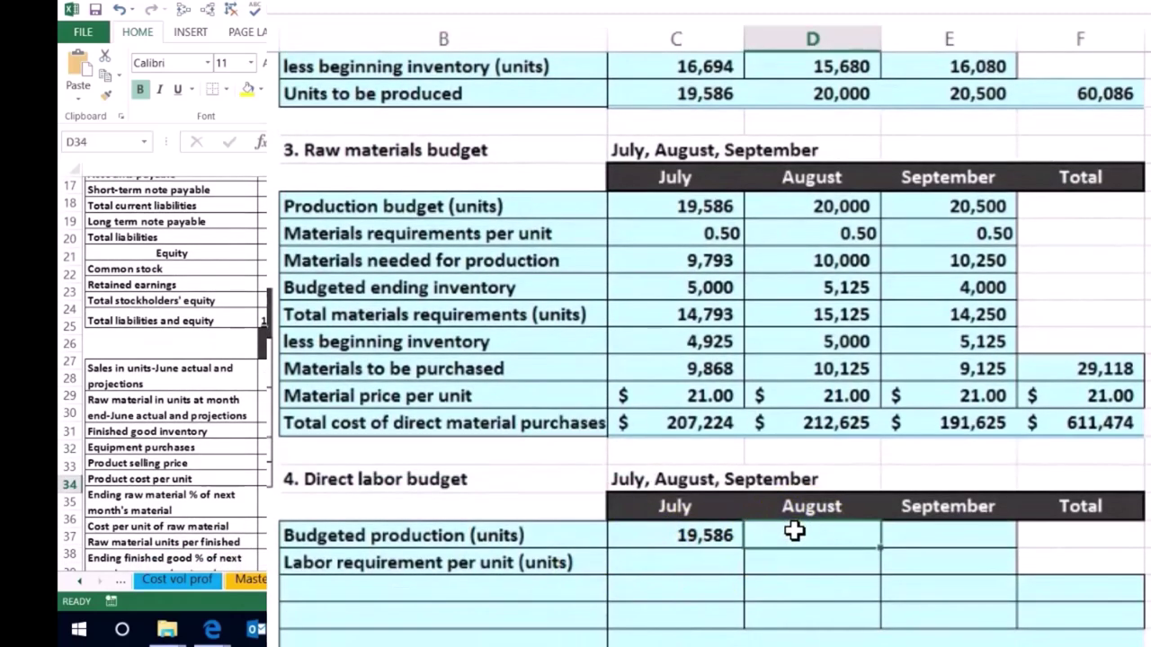
pyautogui.click(780, 563)
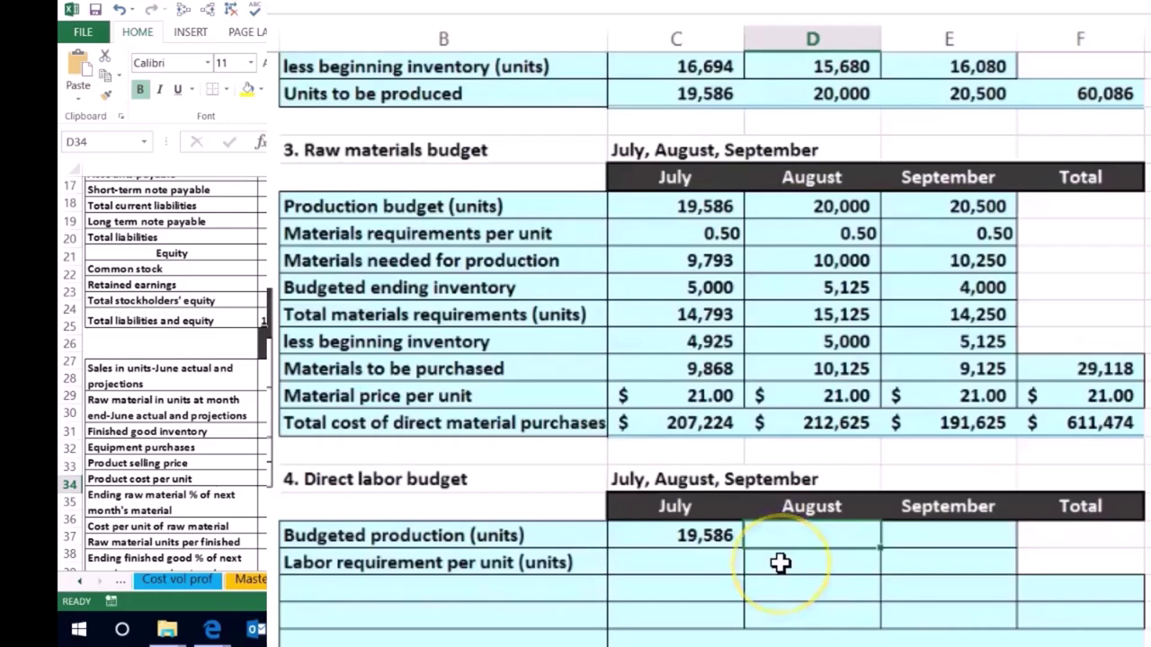
pyautogui.write('=')
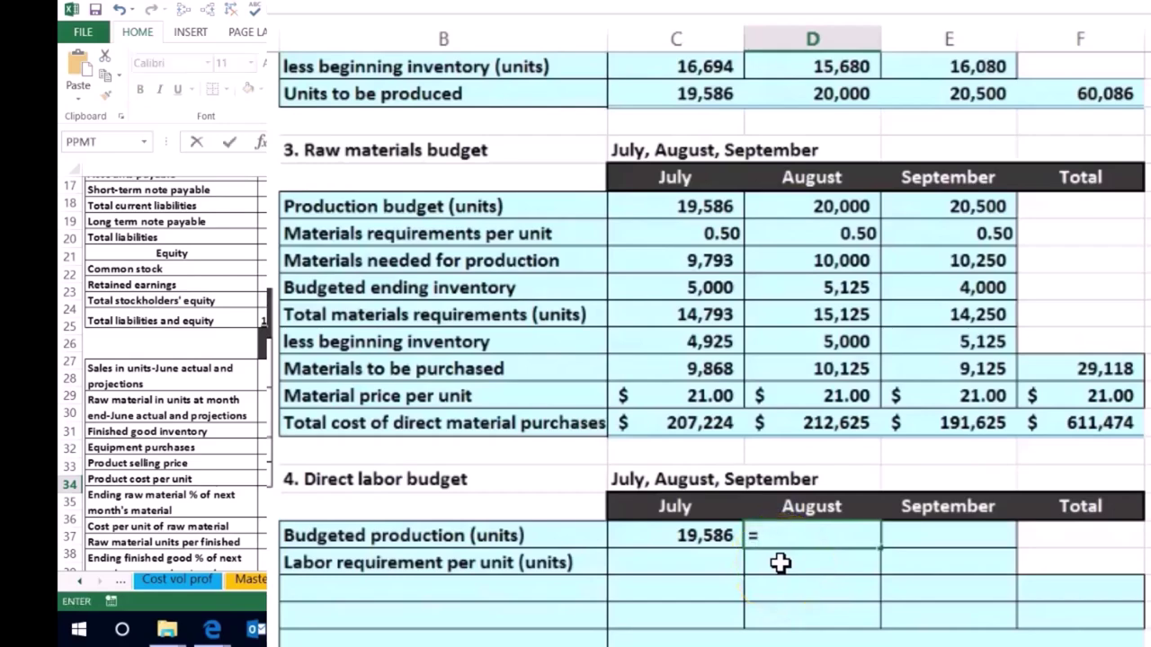
pyautogui.scroll(4, 764, 548)
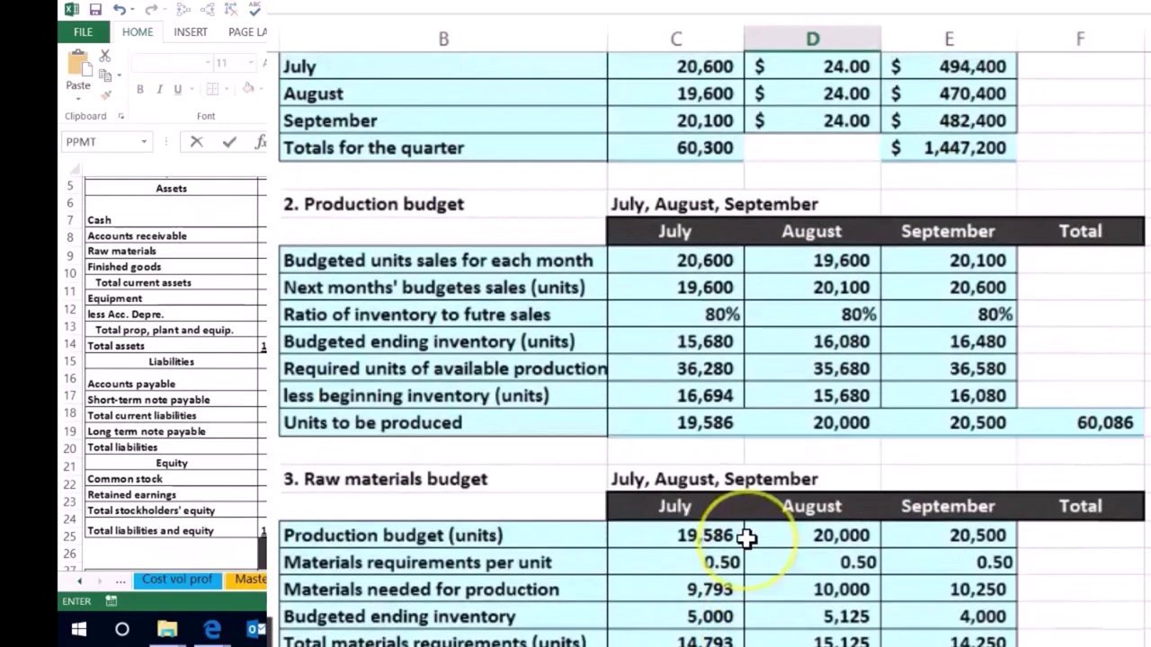
pyautogui.click(836, 423)
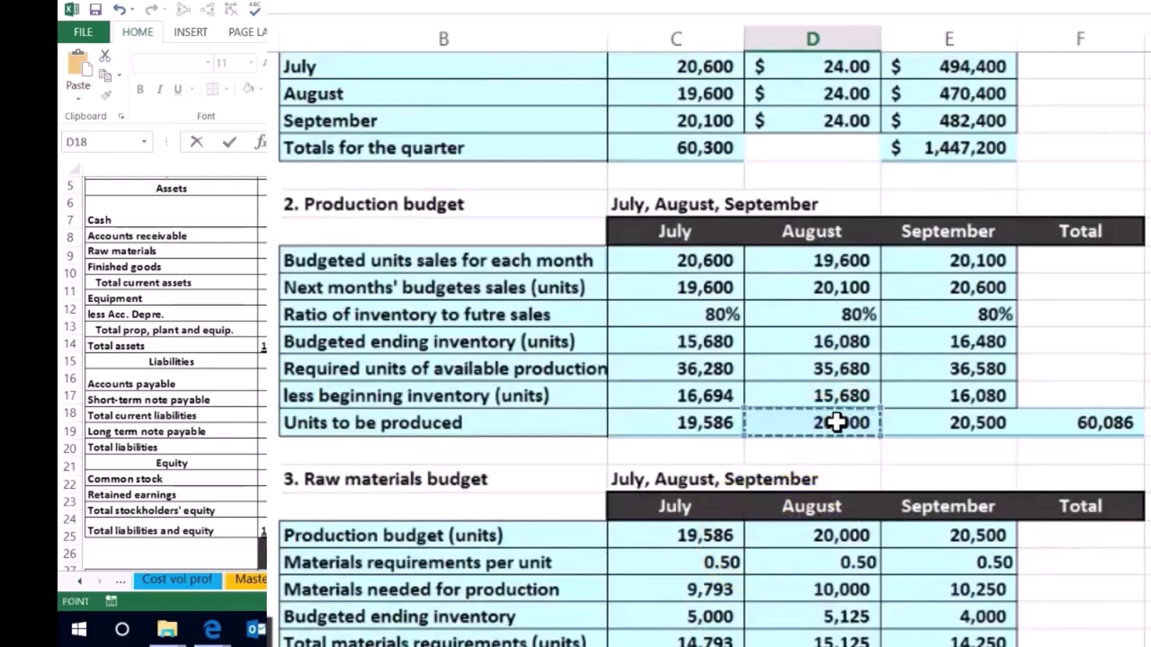
pyautogui.press('Return')
# Step: Link September's budgeted production in the direct labor budget to September's units to be produced in E18
pyautogui.click(935, 634)
pyautogui.write('=')
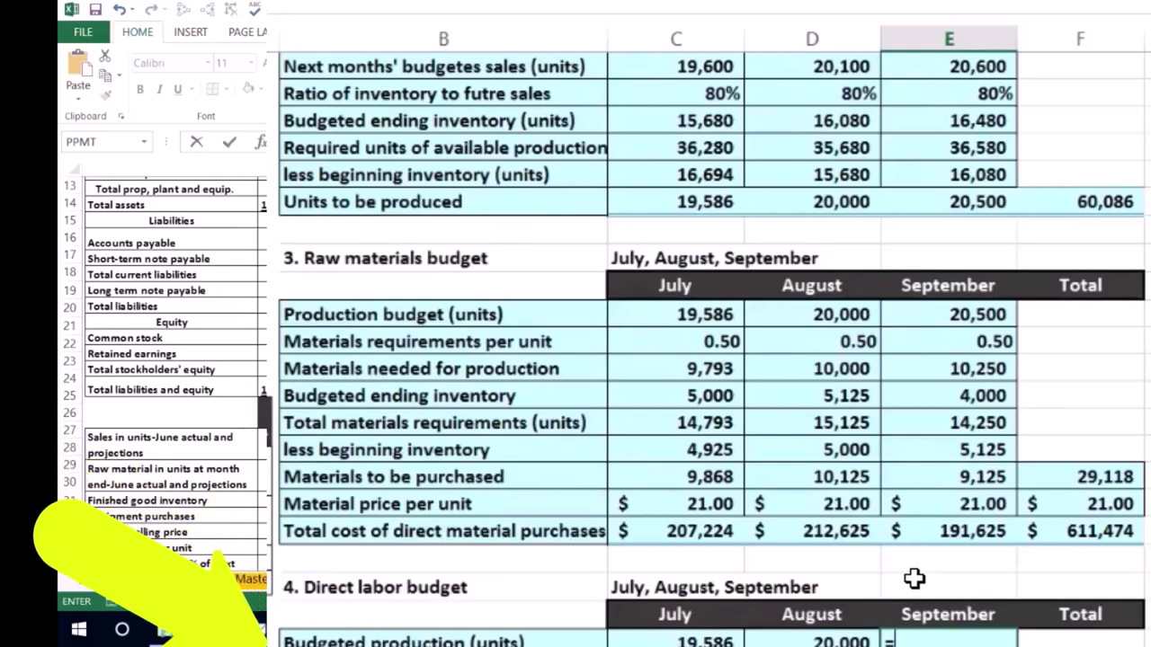
pyautogui.scroll(5, 915, 578)
pyautogui.click(937, 556)
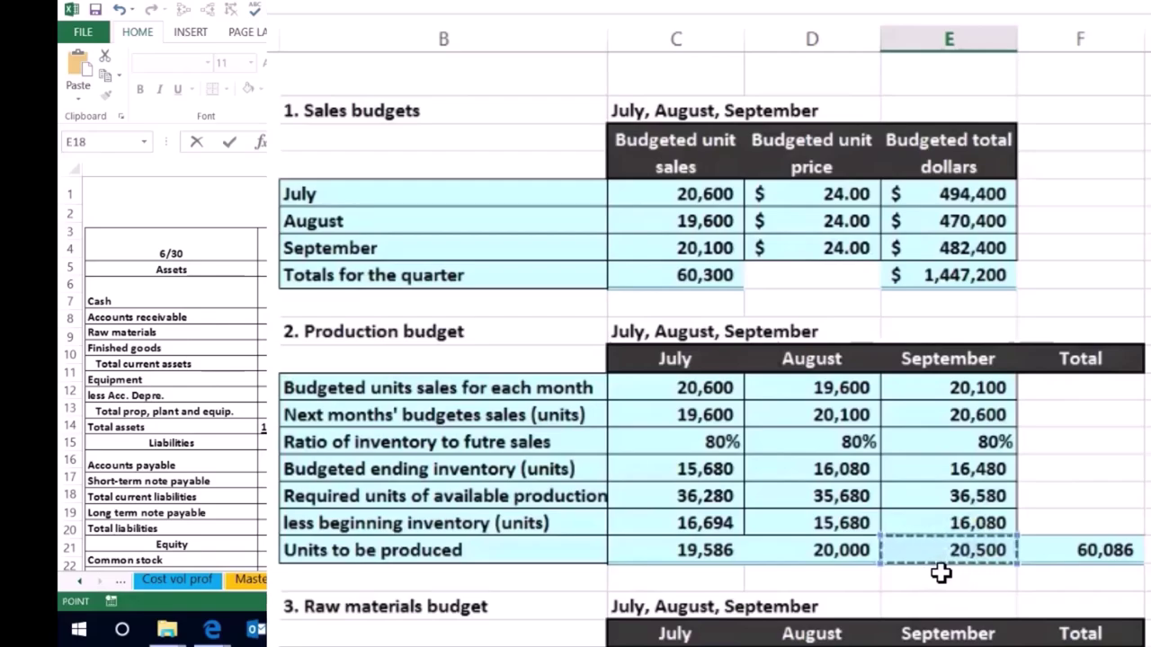
pyautogui.press('Return')
# Step: Enter a labor requirement per unit of .5 for July, August and September in the direct labor budget
pyautogui.scroll(-5, 940, 573)
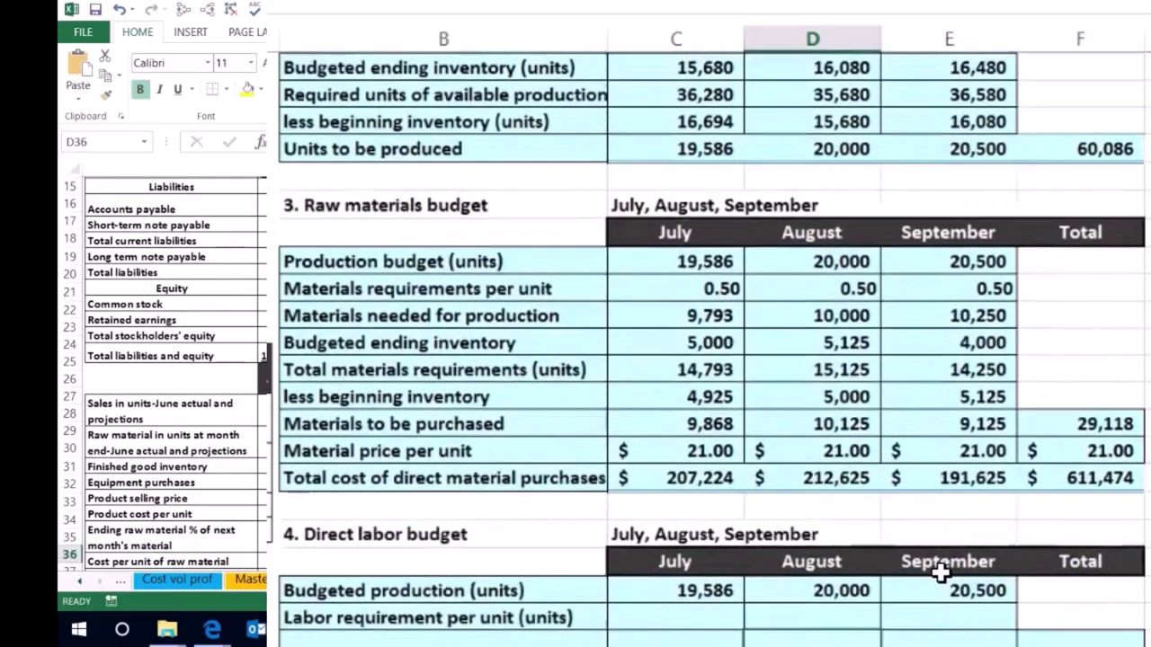
pyautogui.scroll(-1, 940, 573)
pyautogui.press('Up')
pyautogui.press('Up')
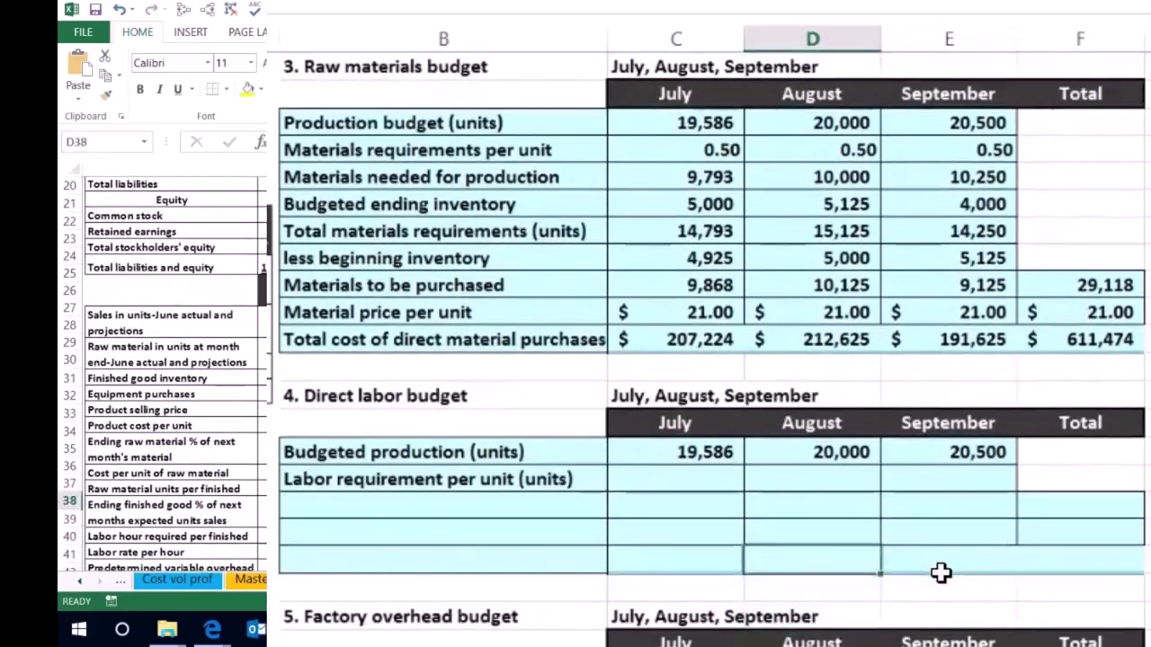
pyautogui.press('Left')
pyautogui.scroll(-2, 937, 569)
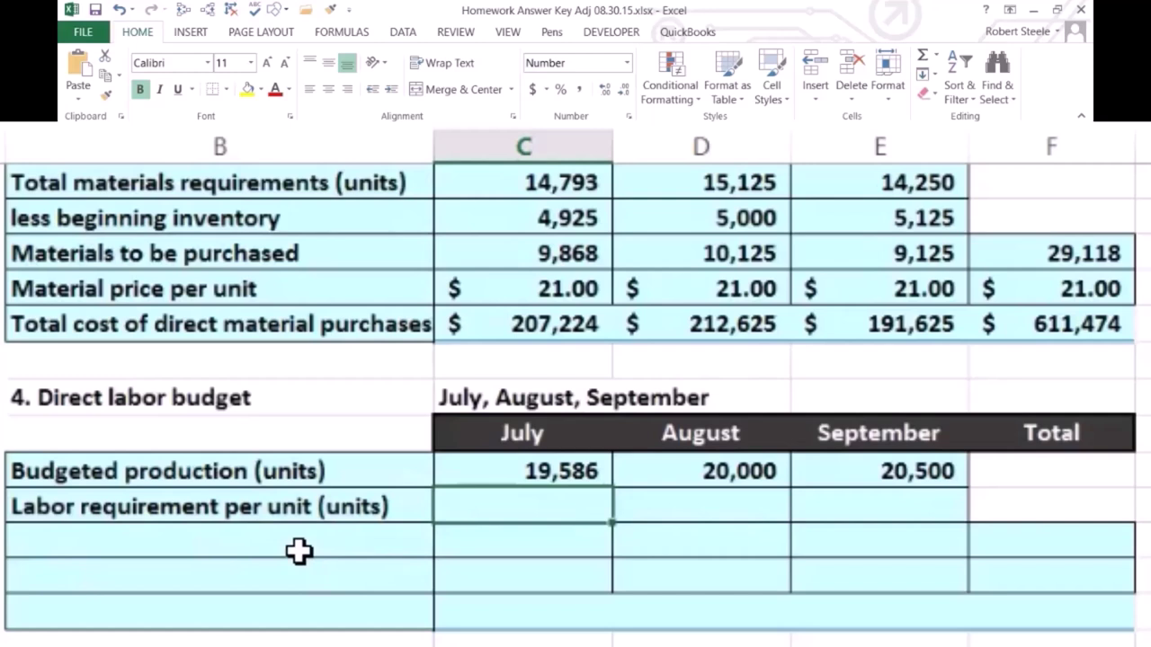
pyautogui.write('.5')
pyautogui.press('Tab')
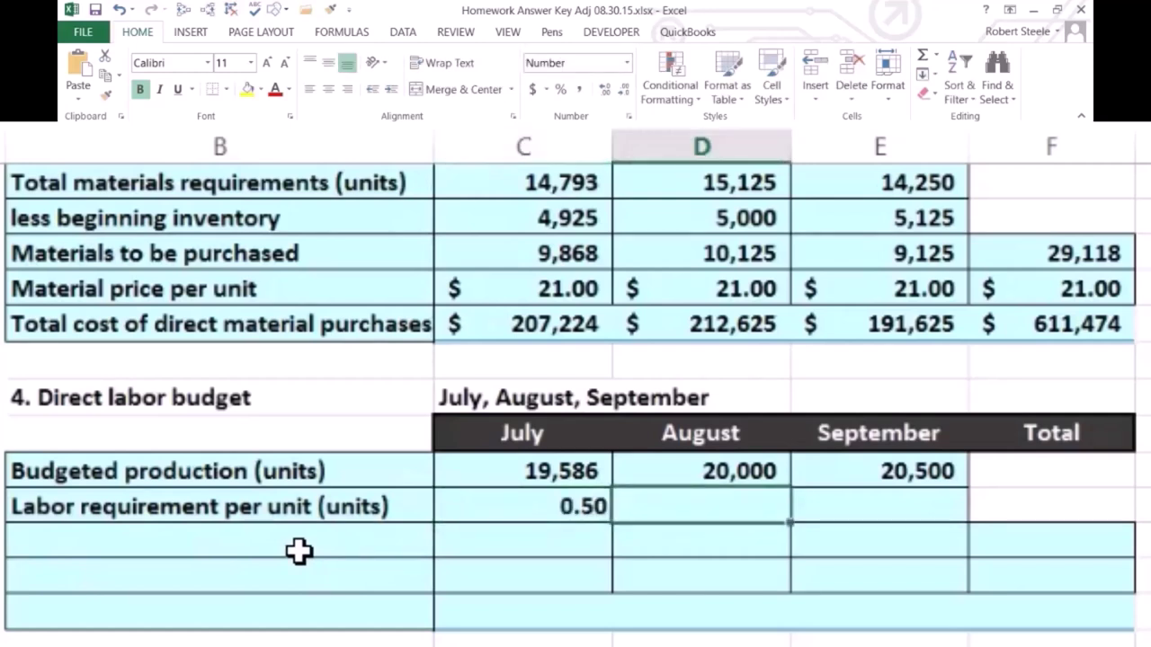
pyautogui.write('.5')
pyautogui.press('Tab')
pyautogui.write('.')
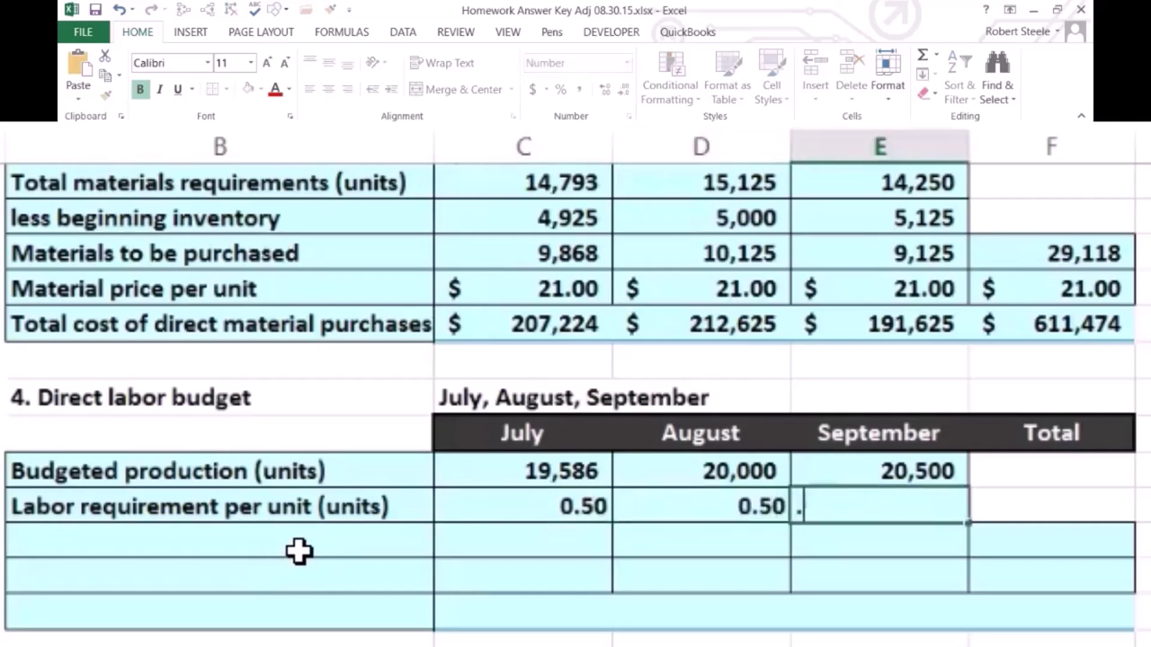
pyautogui.write('5')
pyautogui.press('Return')
# Step: Calculate July's labor hours below the labor requirement by multiplying budgeted production by labor requirement per unit (=C34*C35)
pyautogui.press('Left')
pyautogui.press('Left')
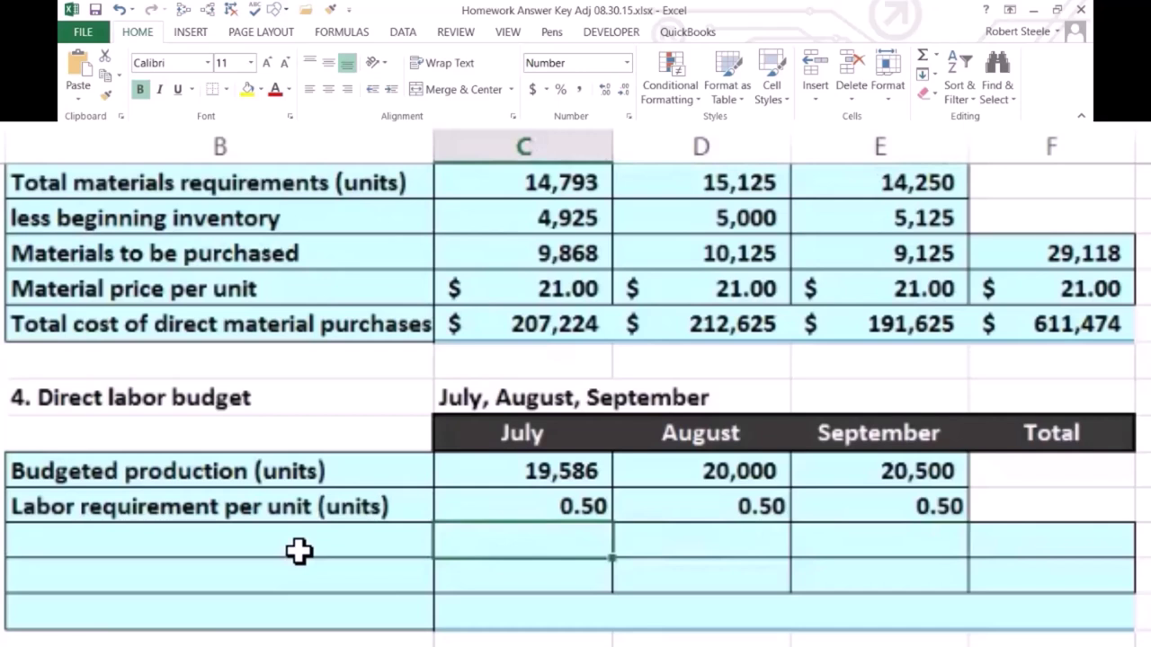
pyautogui.write('=')
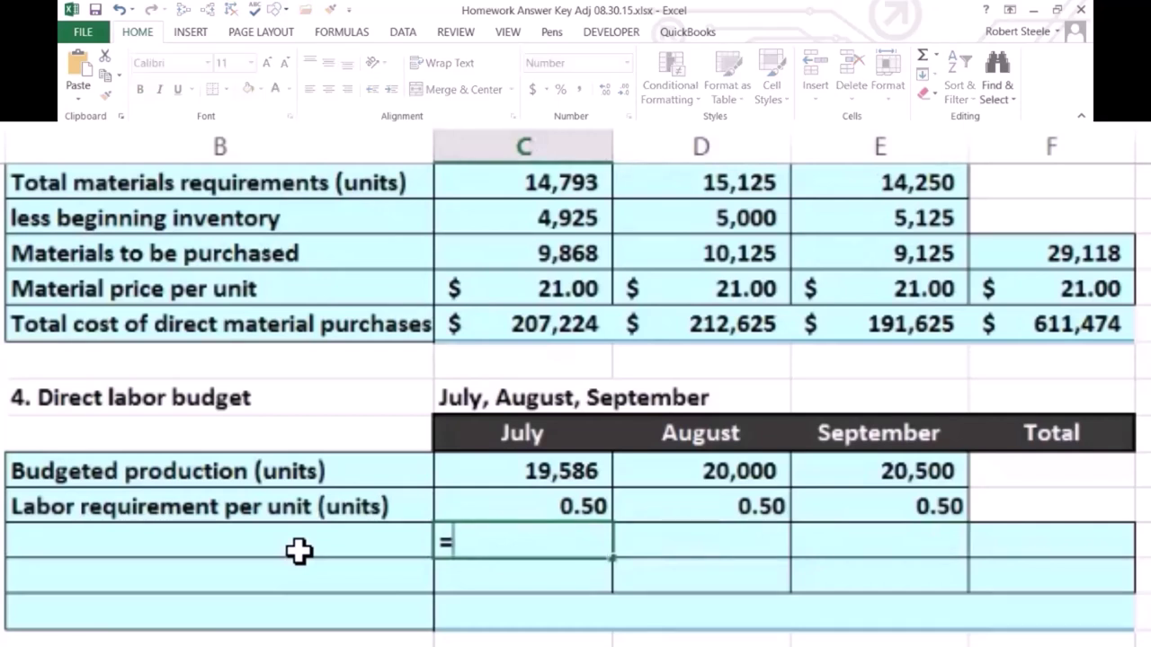
pyautogui.click(503, 469)
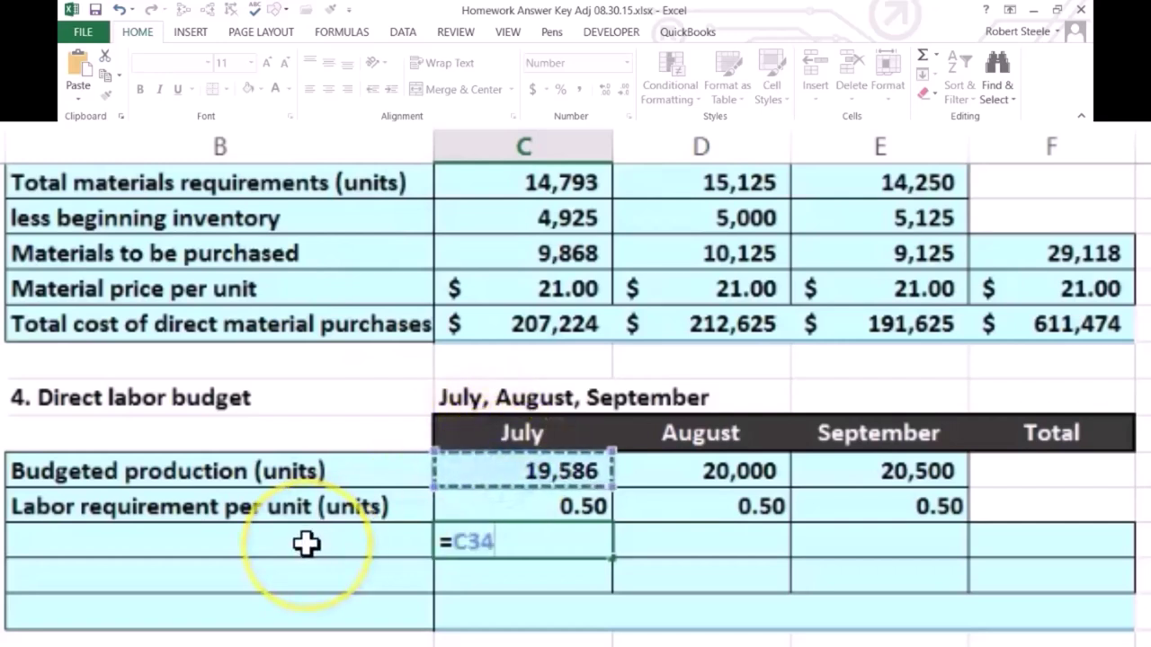
pyautogui.write('*')
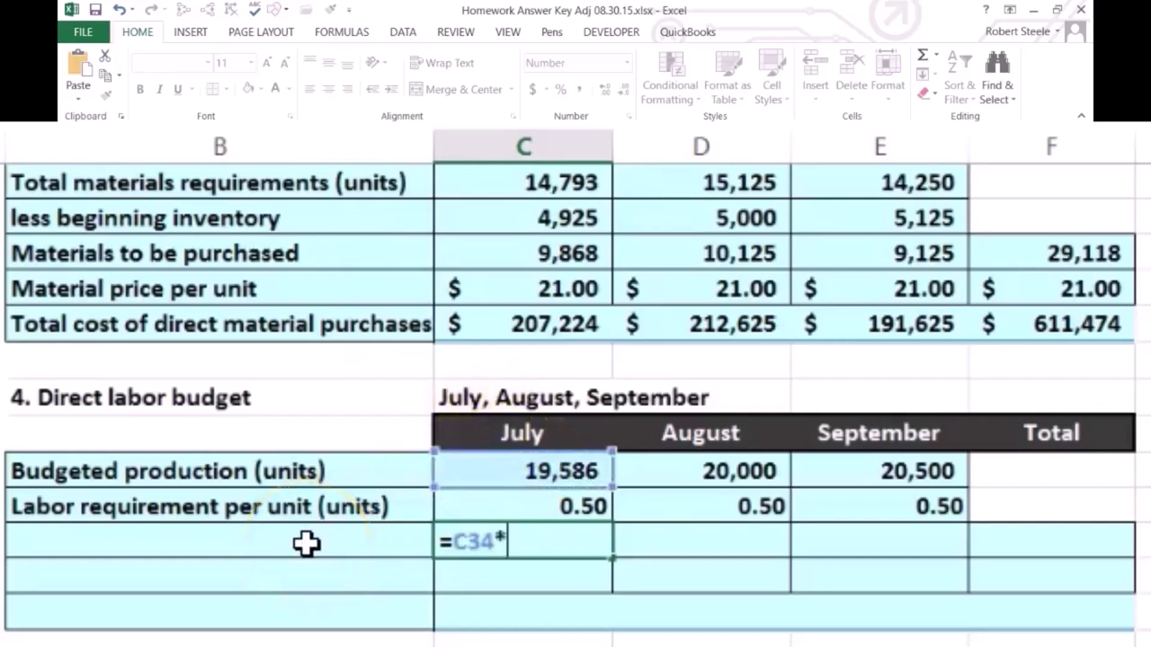
pyautogui.click(506, 506)
pyautogui.press('Return')
pyautogui.press('Up')
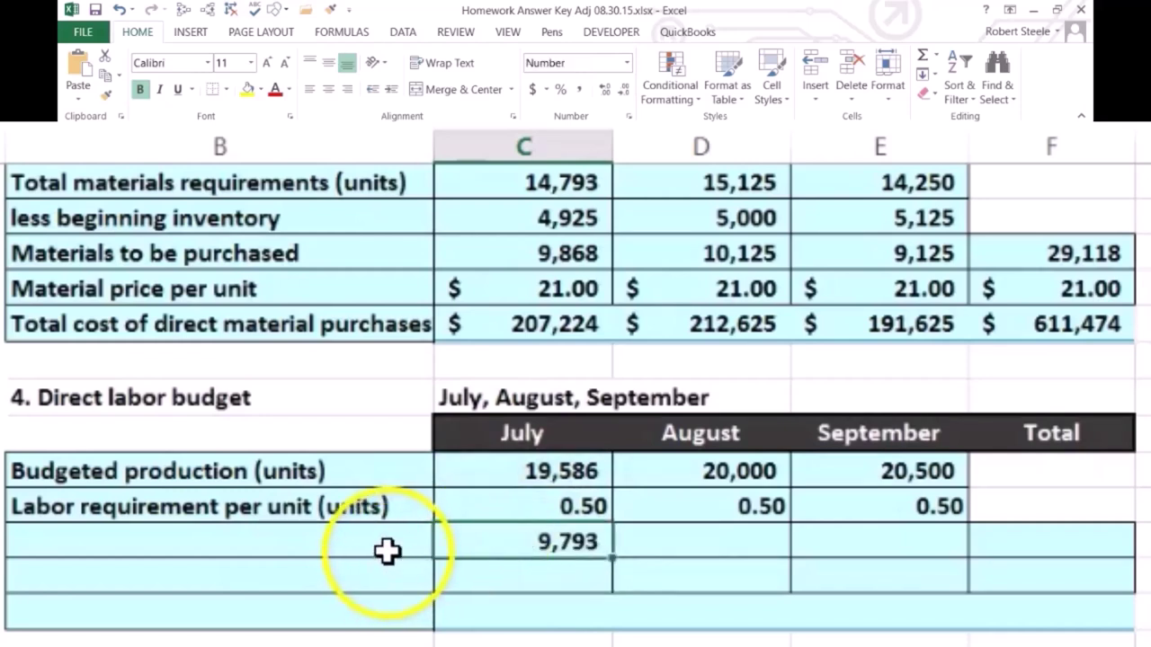
pyautogui.click(461, 510)
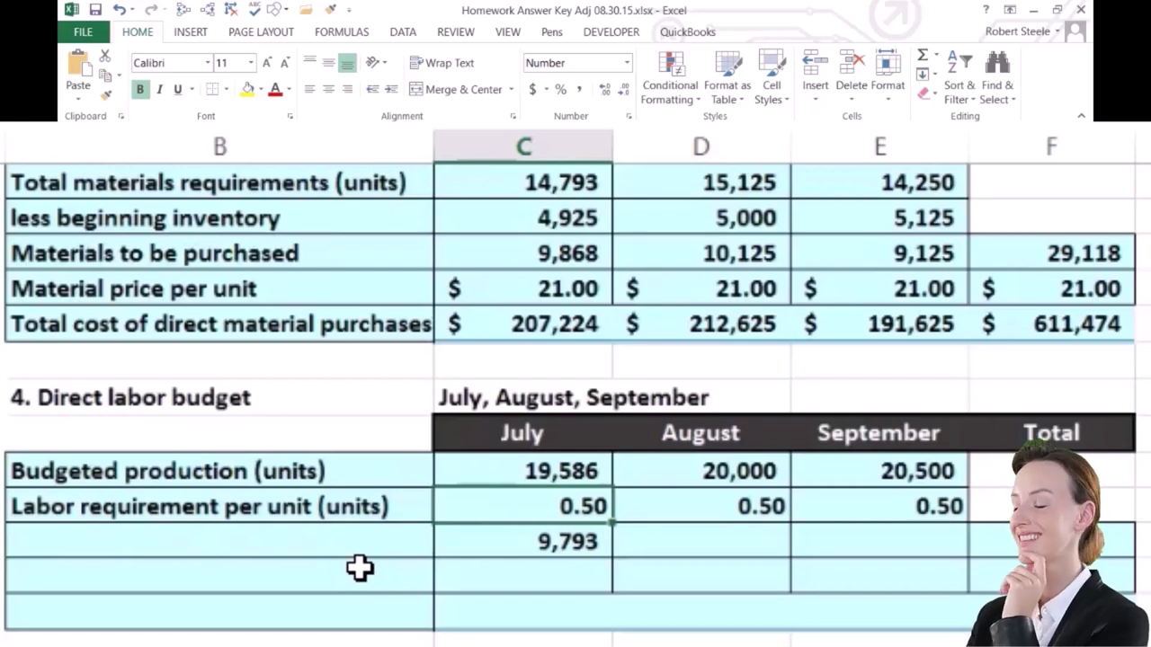
# Step: Calculate August's labor hours in D36 by multiplying budgeted production by labor requirement per unit (=D34*D35)
pyautogui.press('Down')
pyautogui.press('Right')
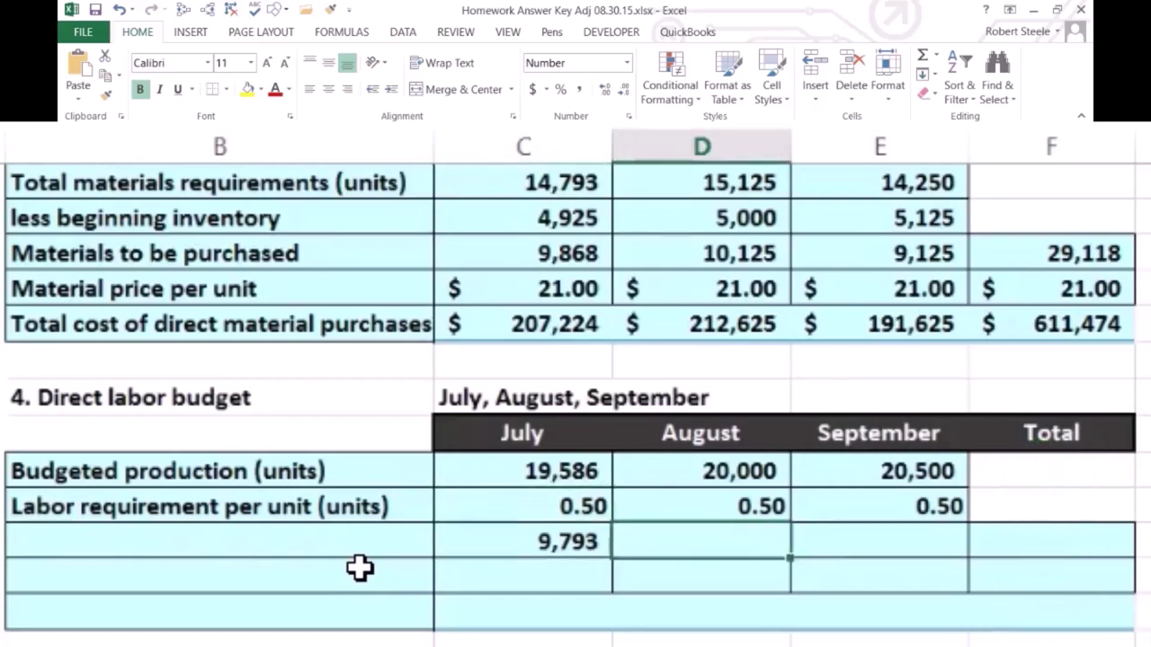
pyautogui.write('=')
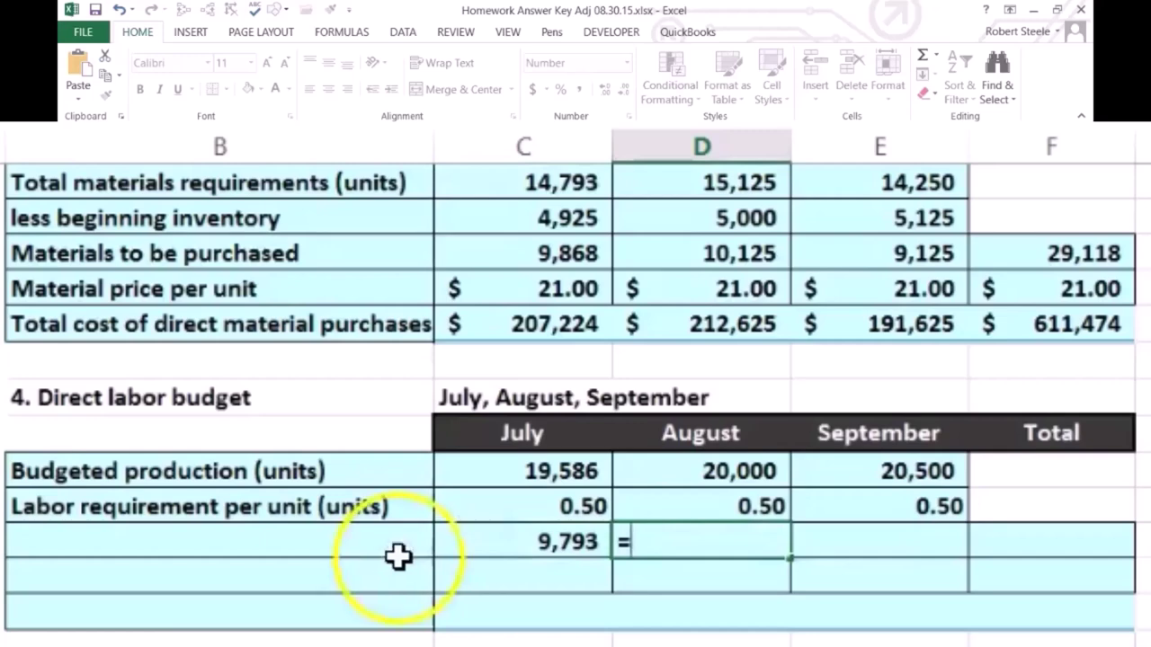
pyautogui.click(719, 470)
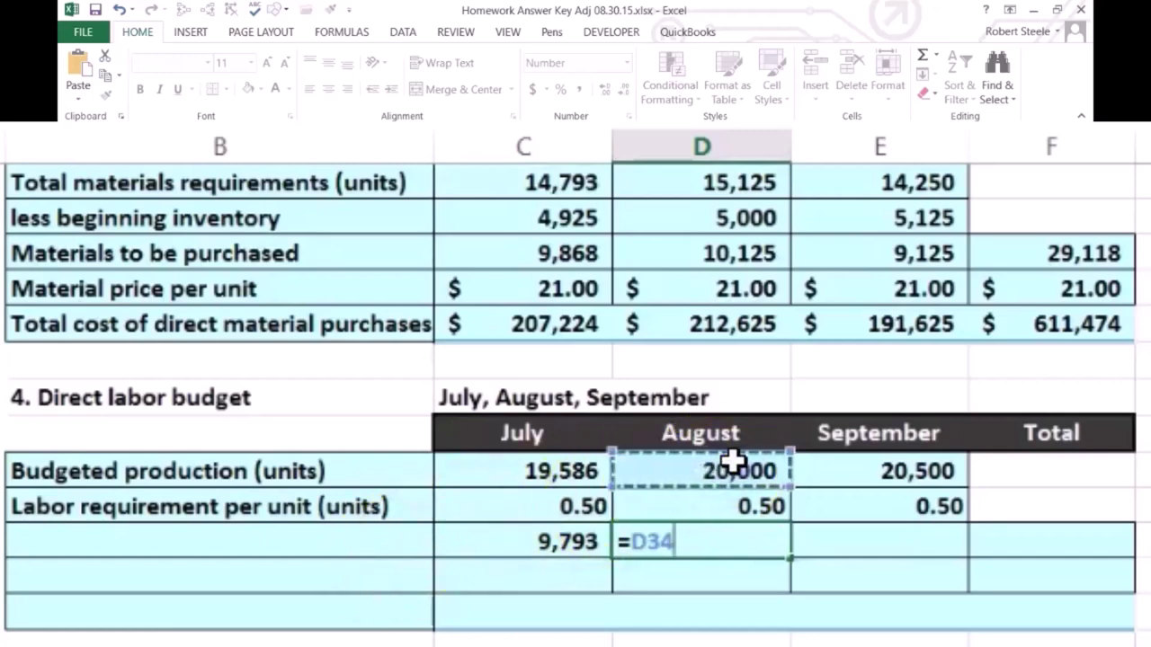
pyautogui.write('*')
pyautogui.click(715, 508)
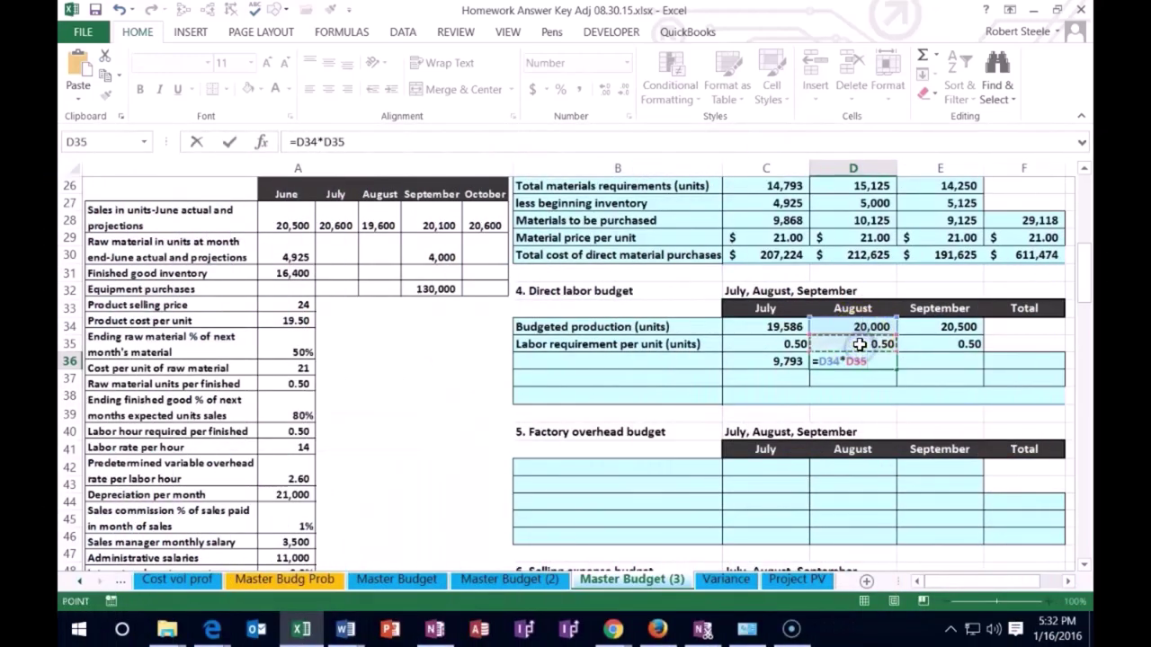
pyautogui.press('Tab')
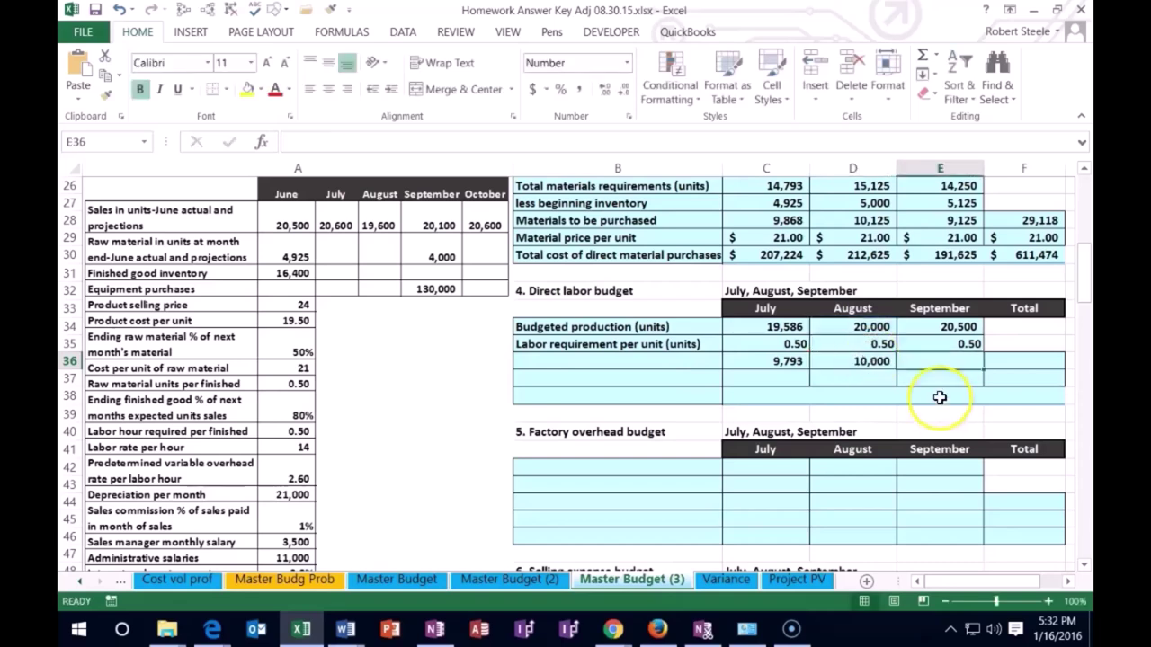
# Step: Calculate September's labor hours in E36 by multiplying budgeted production by labor requirement per unit (=E34*E35)
pyautogui.write('=')
pyautogui.click(926, 328)
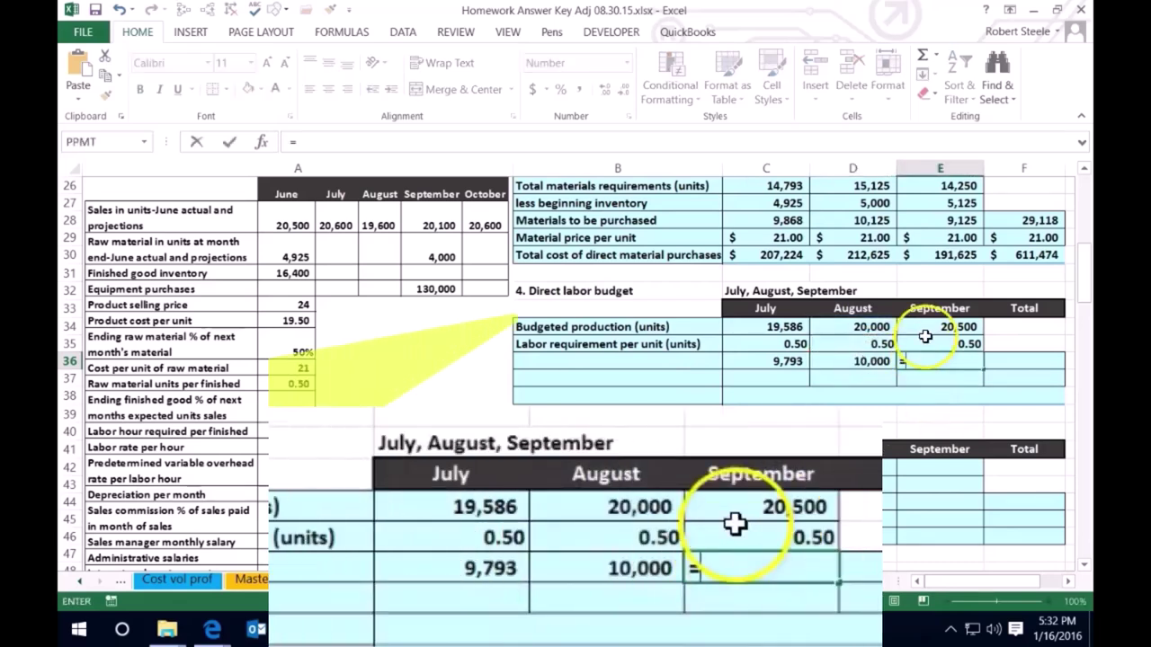
pyautogui.write('*')
pyautogui.click(951, 343)
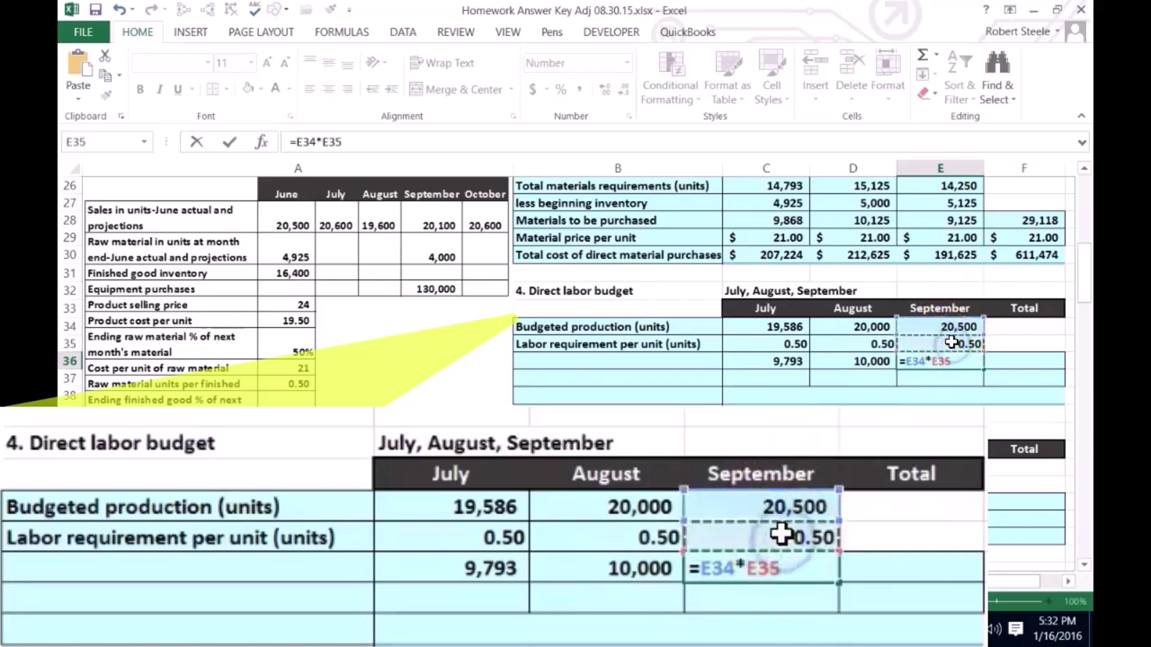
pyautogui.press('Return')
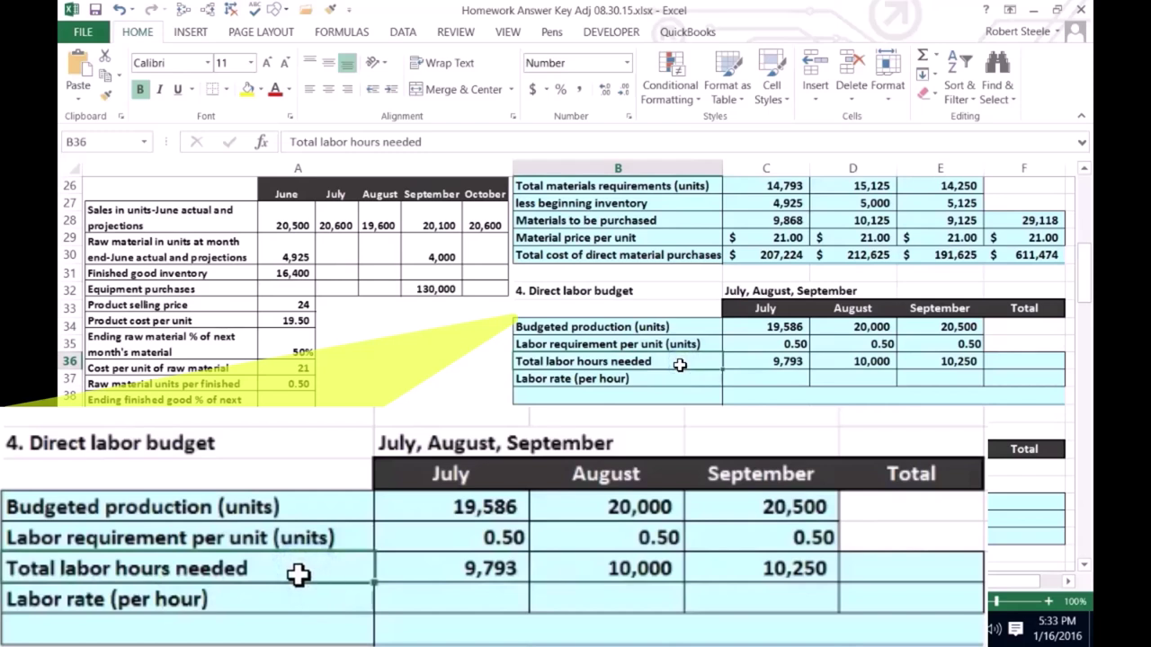
# Step: Enter a labor rate per hour of 14 for July, August, September and the Total column in the direct labor budget
pyautogui.press('Down')
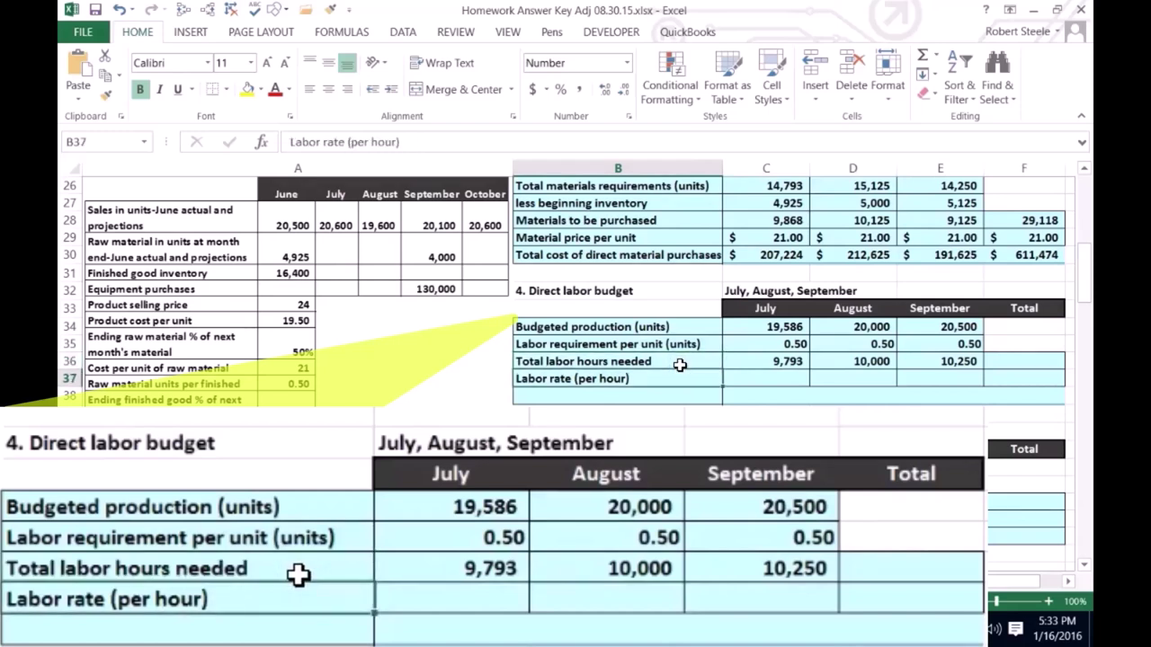
pyautogui.press('Right')
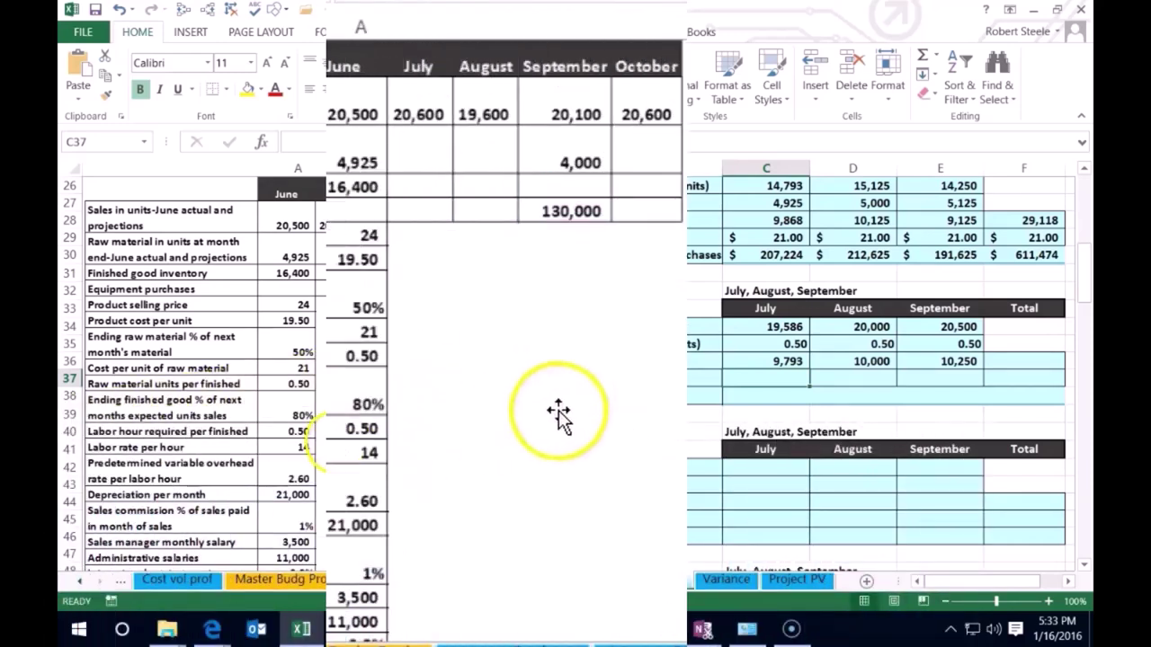
pyautogui.press('Return')
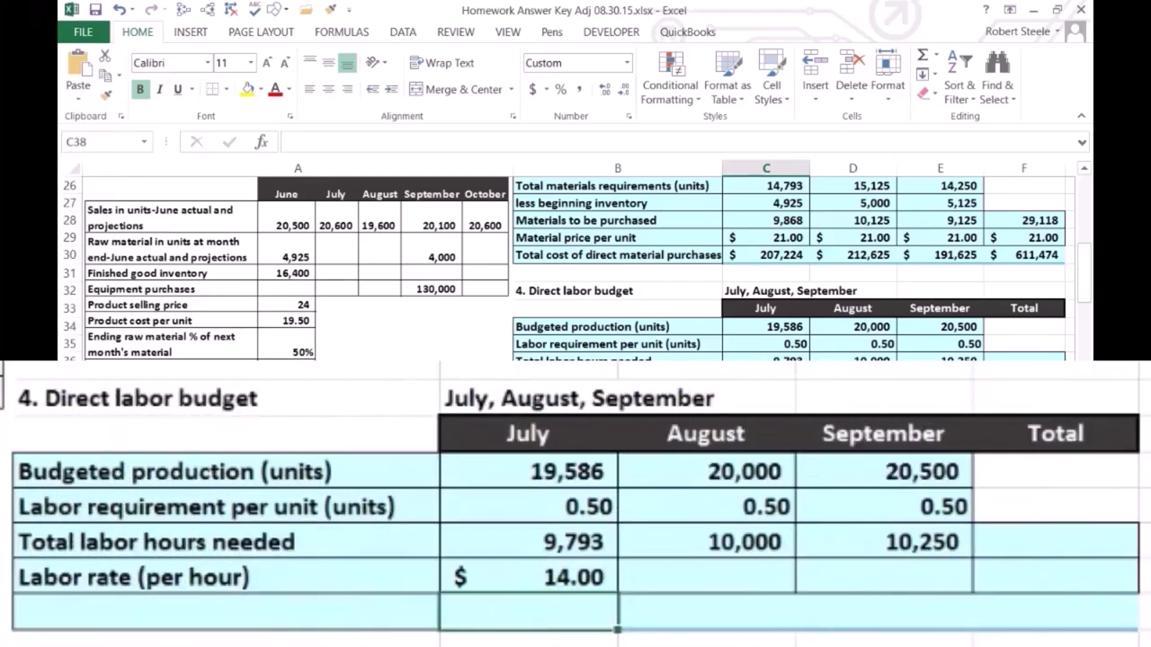
pyautogui.click(852, 378)
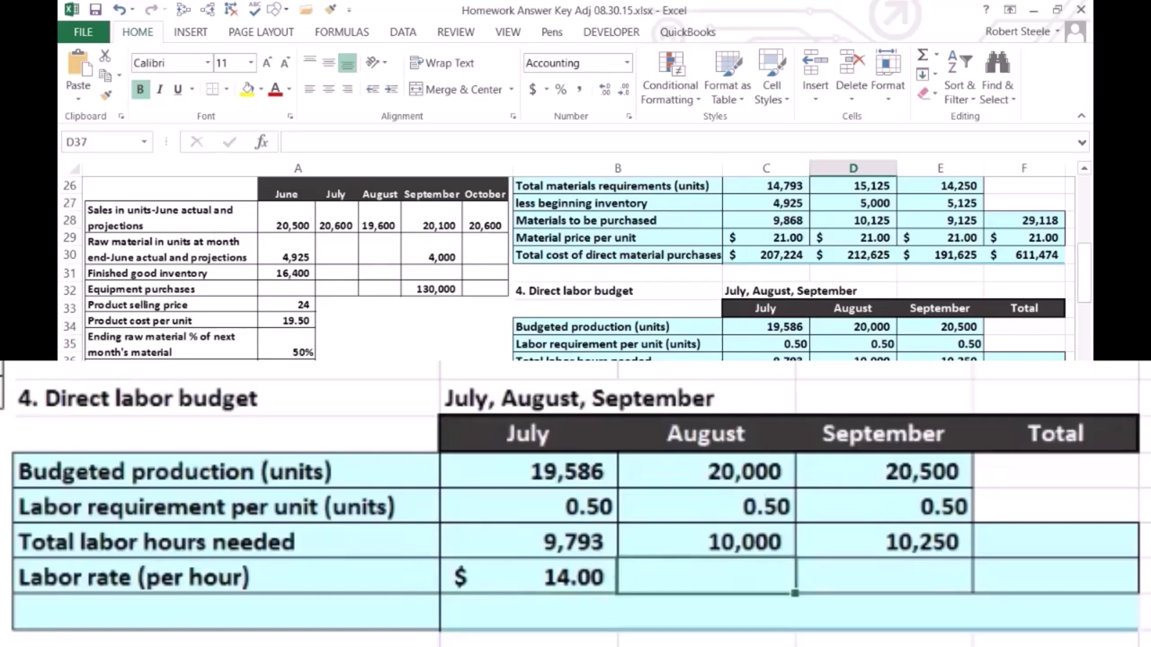
pyautogui.write('14')
pyautogui.press('Tab')
pyautogui.write('14')
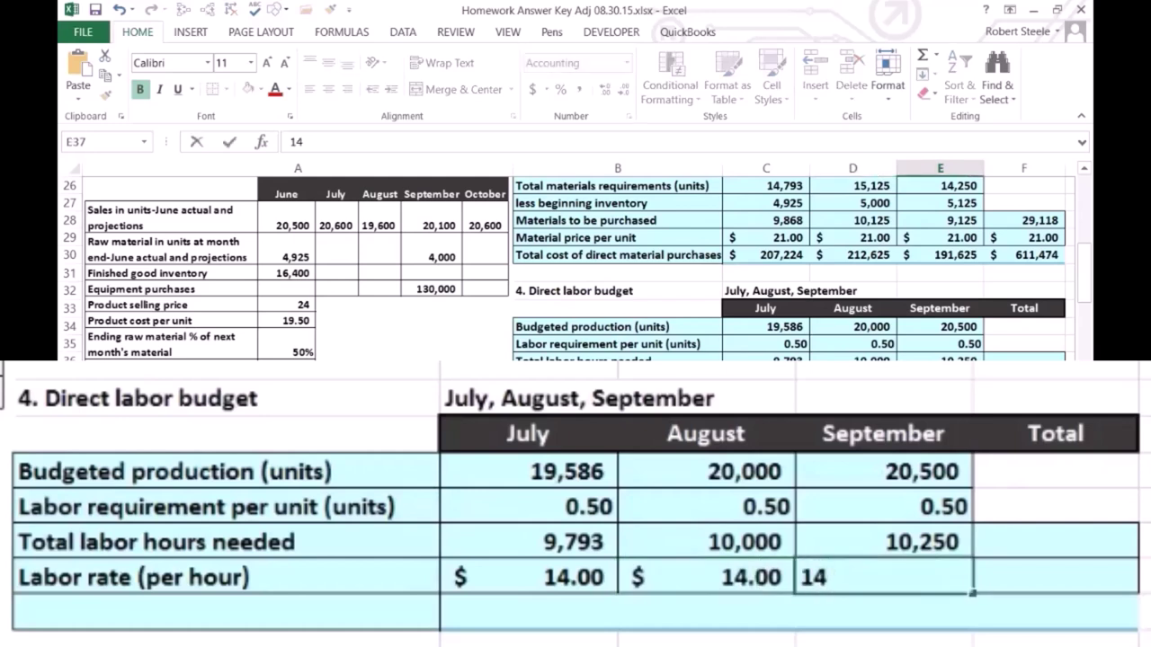
pyautogui.press('Tab')
pyautogui.write('14')
pyautogui.press('Return')
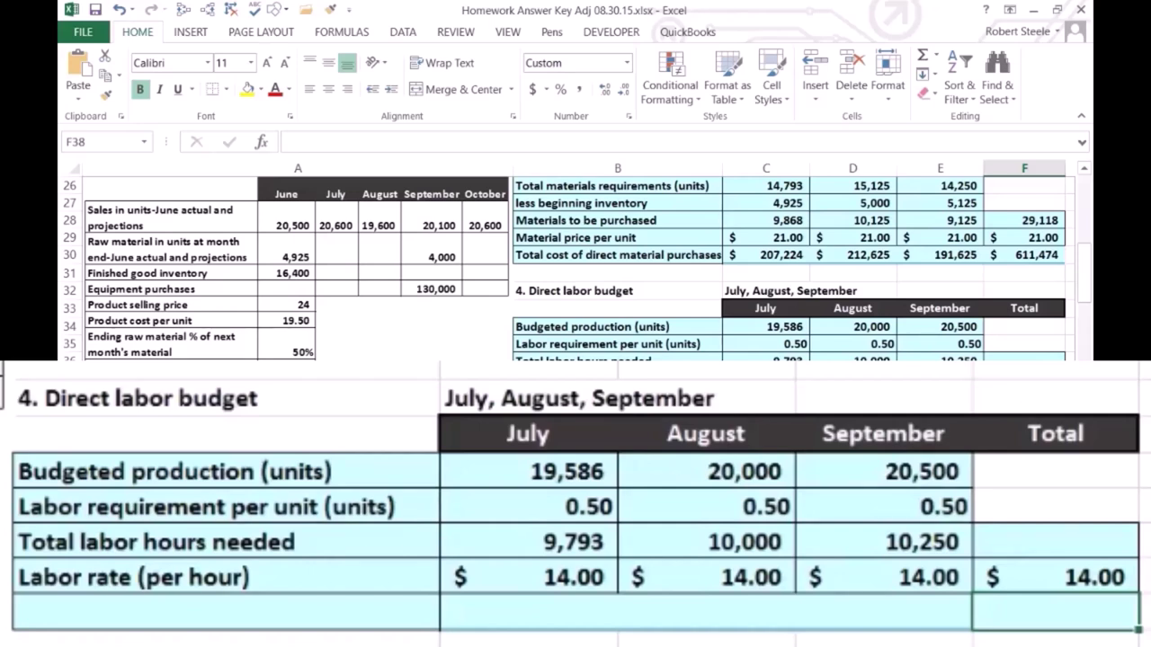
# Step: Label the row below the labor rate in the direct labor budget "Labro in dollars"
pyautogui.press('Left')
pyautogui.press('Left')
pyautogui.press('Left')
pyautogui.press('Left')
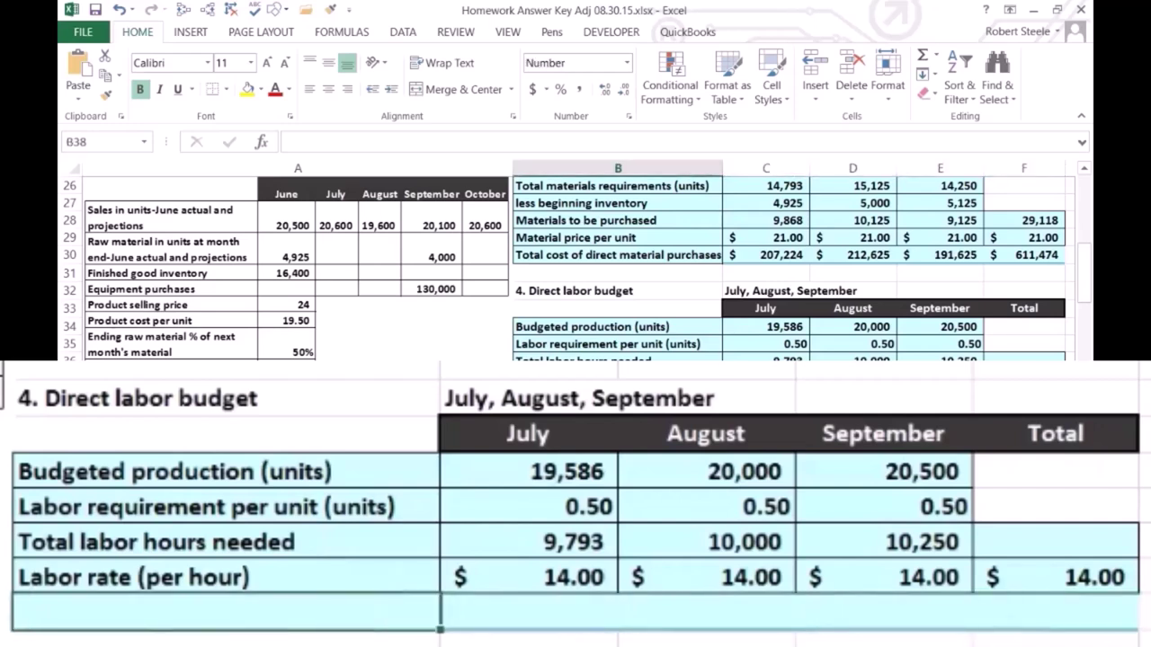
pyautogui.write('Labro in')
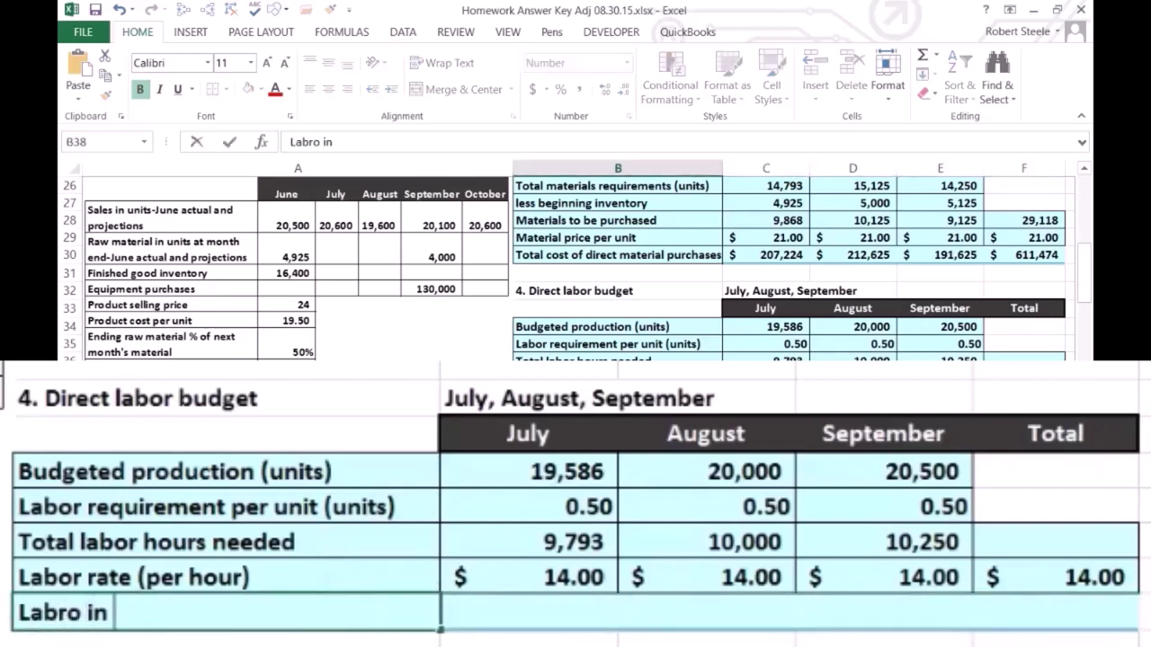
pyautogui.write(' dollars')
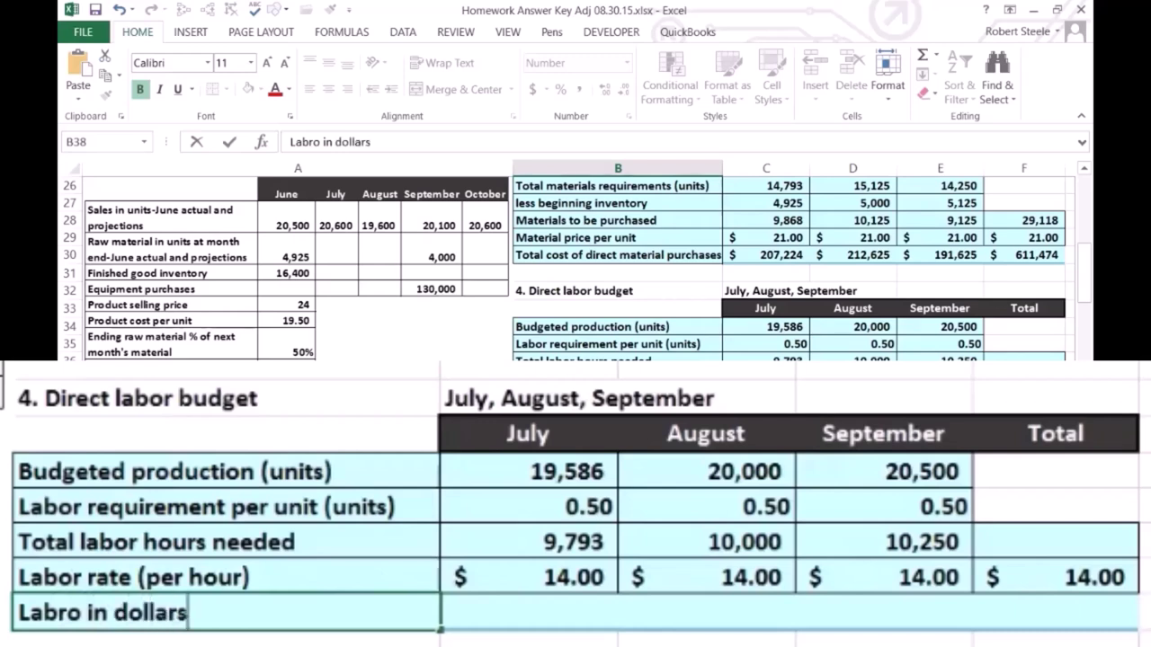
pyautogui.press('Tab')
# Step: Calculate July's labor cost in C38 by multiplying total labor hours needed by the labor rate (=C36*C37)
pyautogui.write('=')
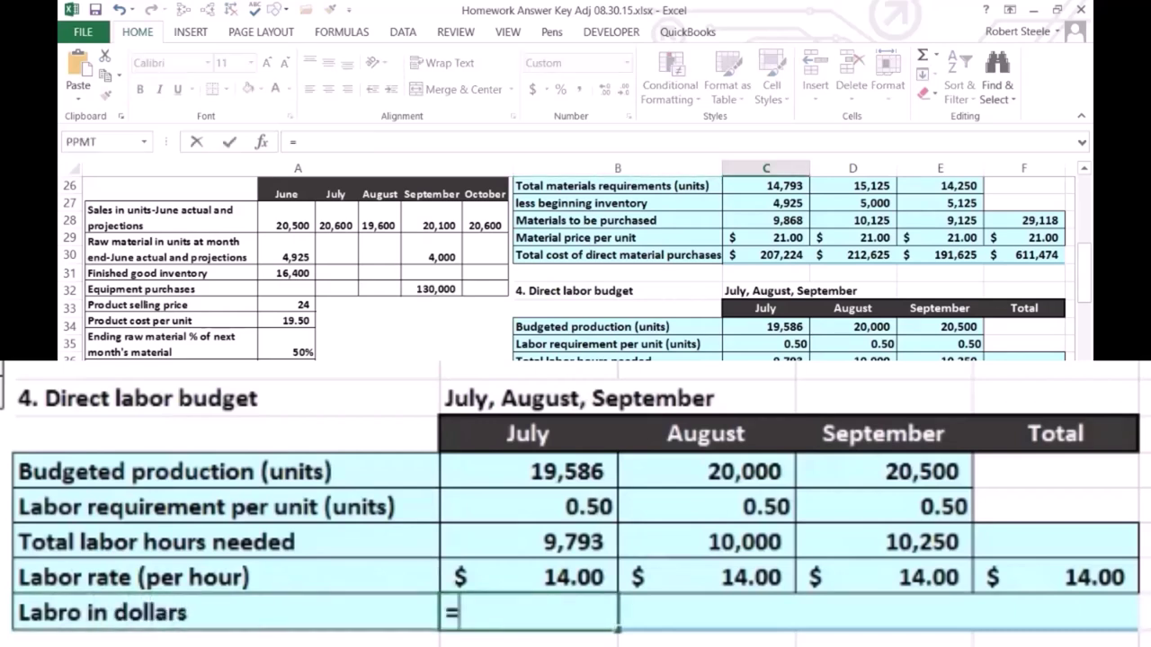
pyautogui.click(509, 544)
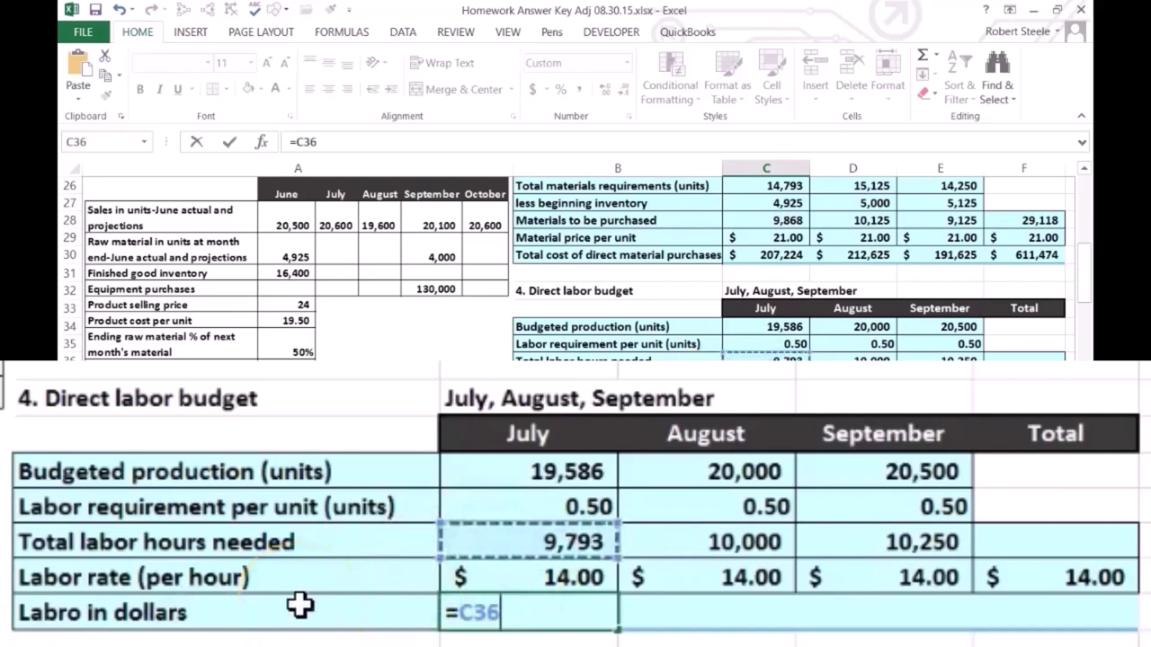
pyautogui.write('*')
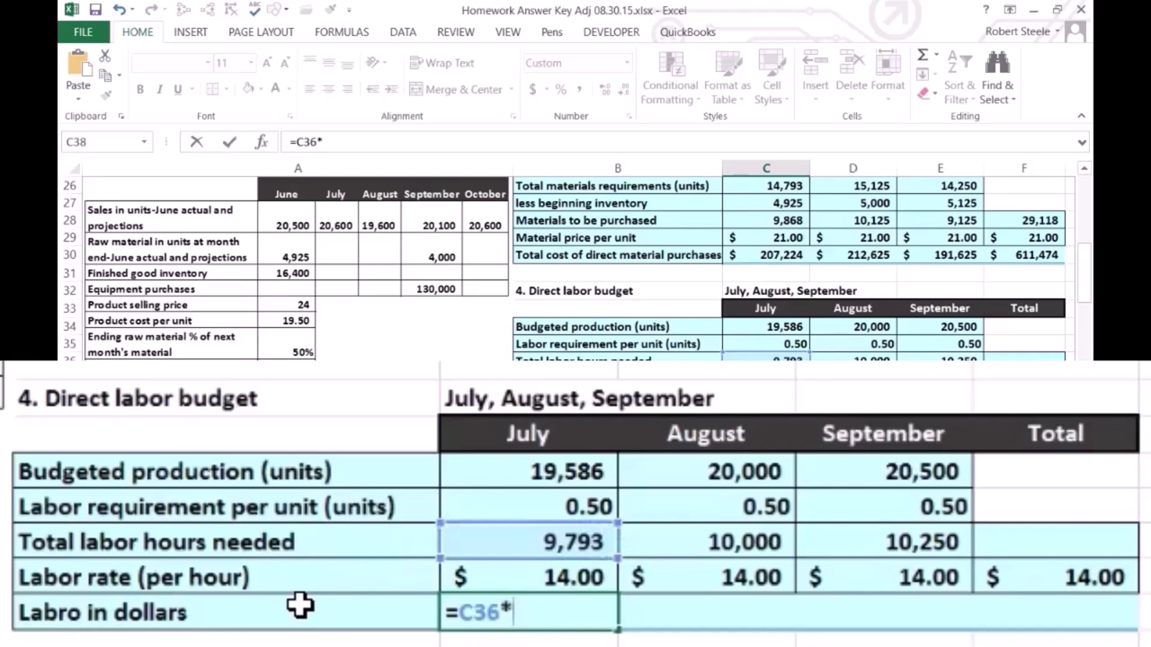
pyautogui.click(477, 576)
pyautogui.press('Tab')
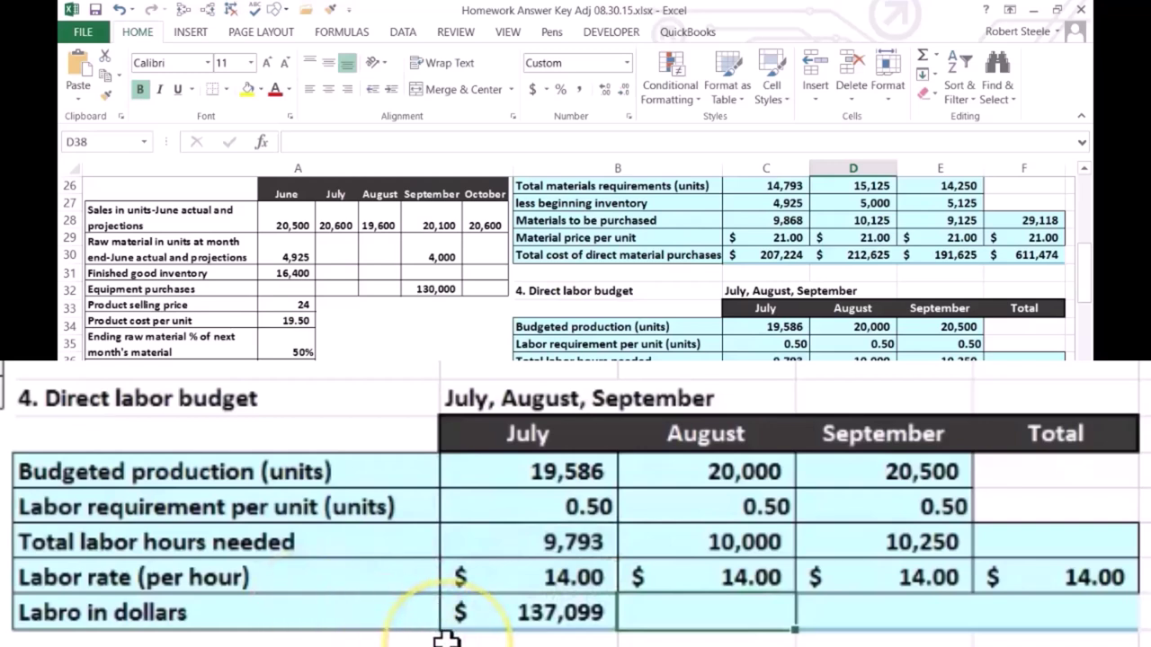
# Step: Calculate August's labor cost in D38 by multiplying total labor hours needed by the labor rate (=D36*D37)
pyautogui.write('=')
pyautogui.press('Up')
pyautogui.press('Up')
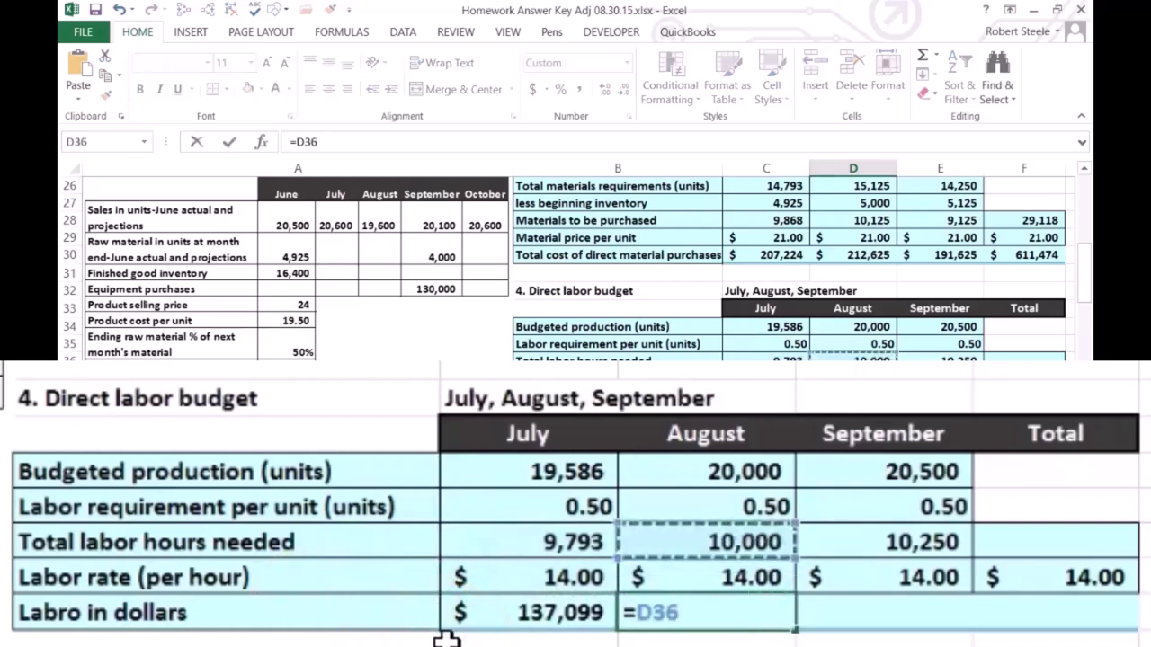
pyautogui.write('*')
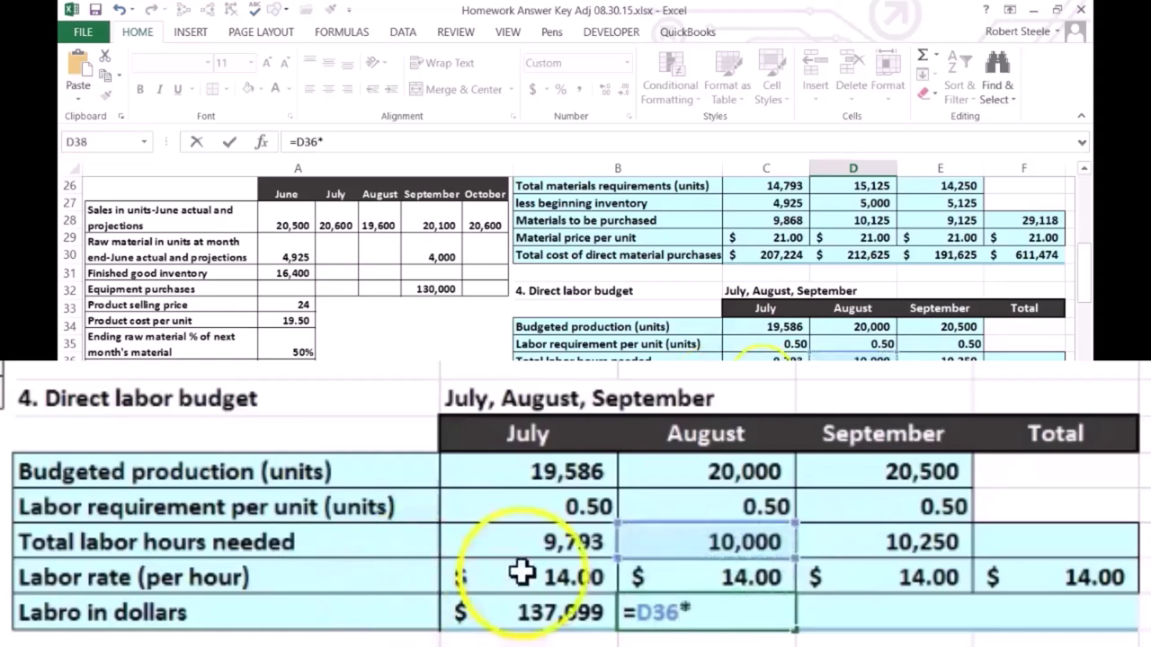
pyautogui.click(665, 576)
pyautogui.press('Tab')
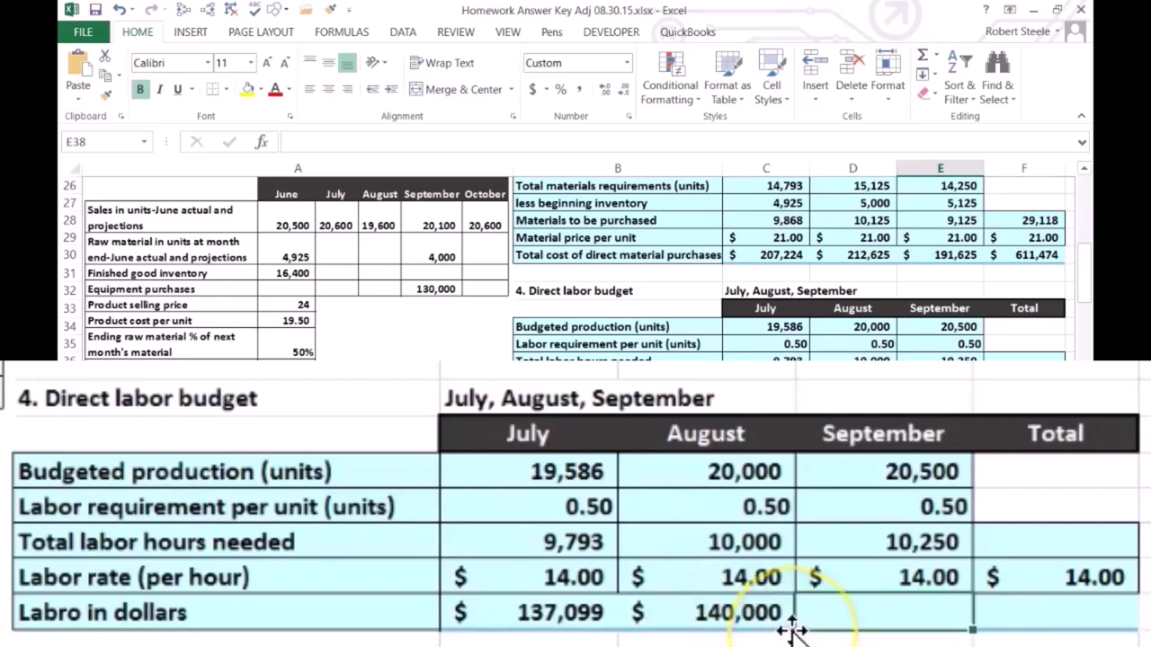
# Step: Calculate September's labor cost in E38 by multiplying total labor hours needed by the labor rate (=E36*E37)
pyautogui.write('=')
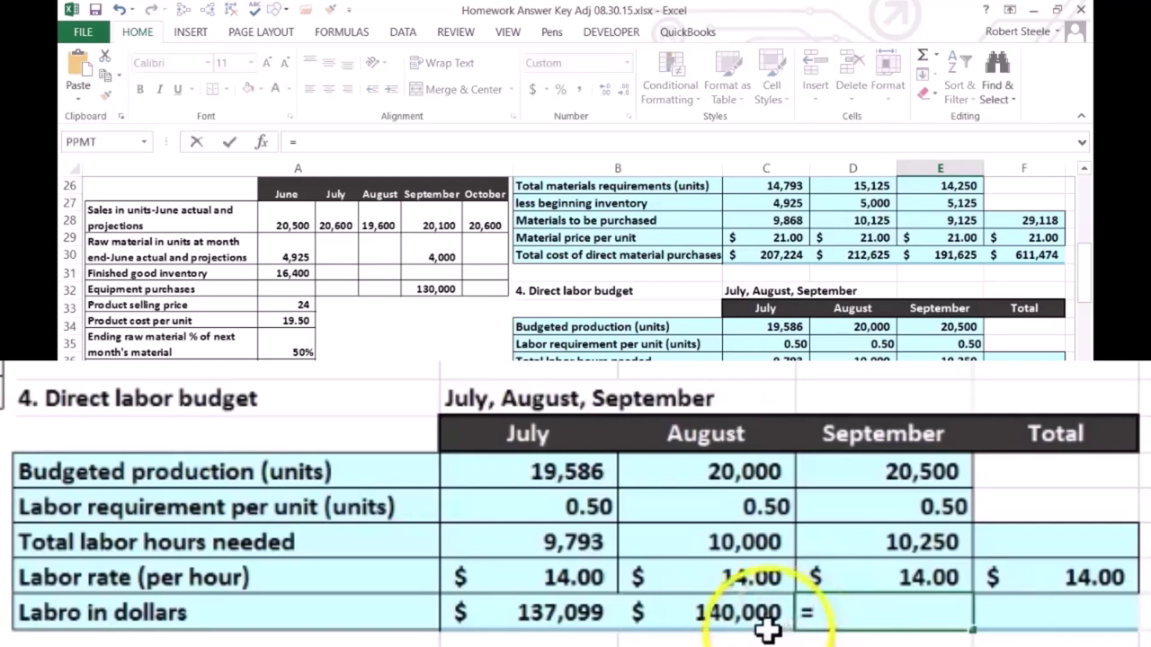
pyautogui.click(877, 540)
pyautogui.write('*')
pyautogui.click(886, 575)
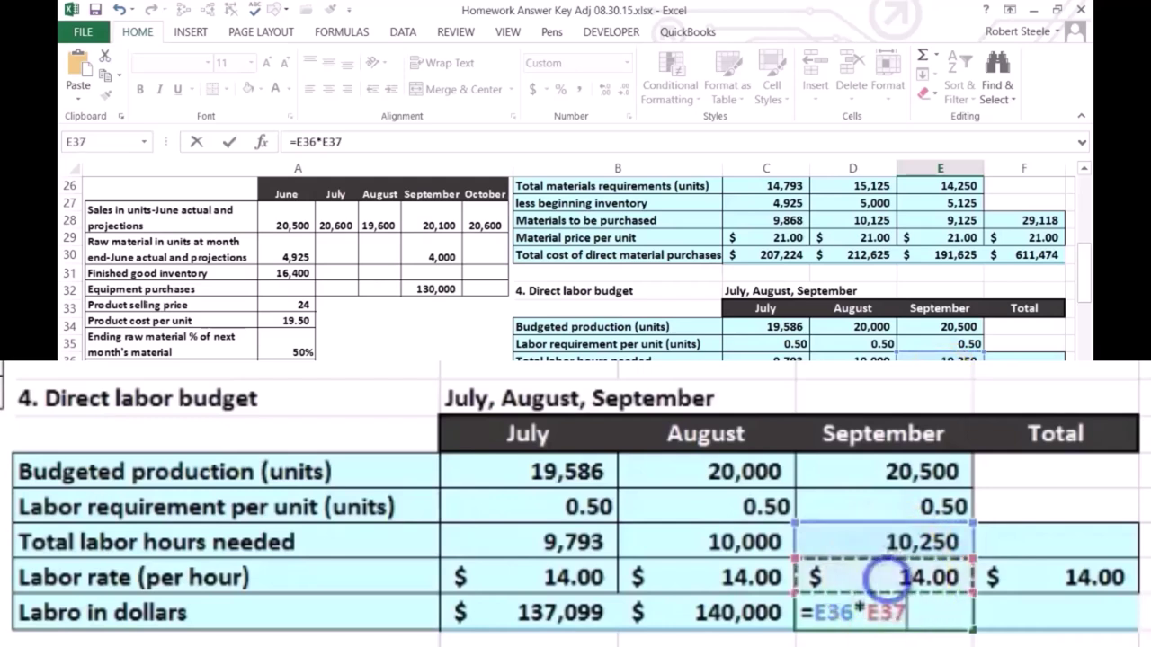
pyautogui.press('Tab')
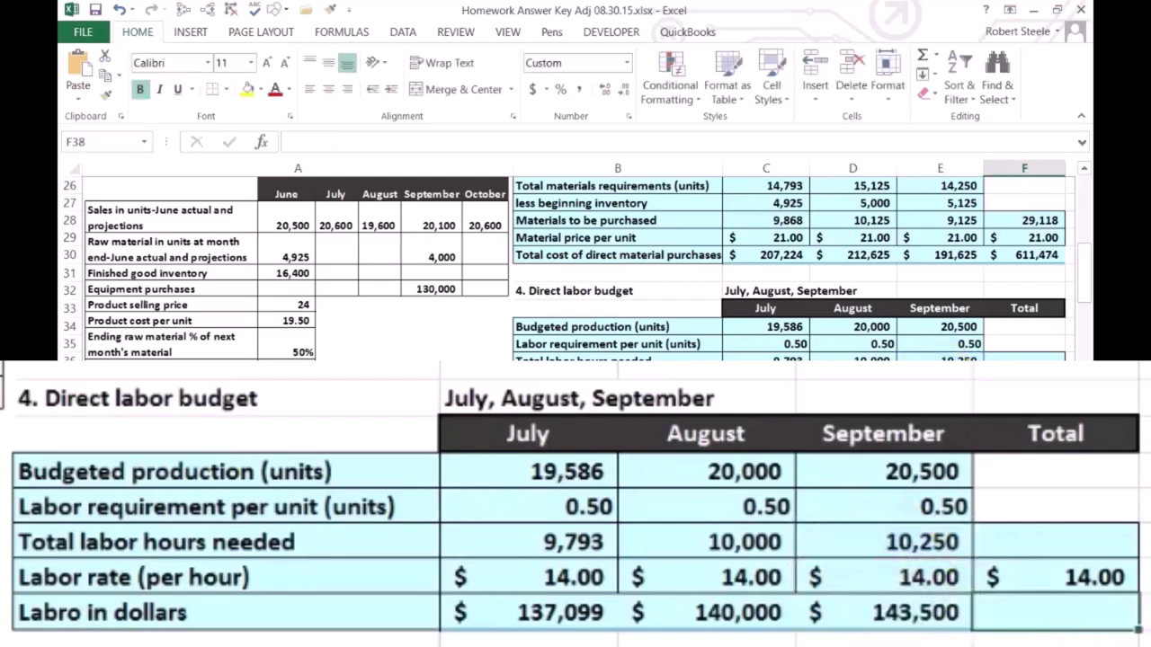
# Step: Sum the July to September labor hours needed in the Total column at F36 (=SUM(C36:E36))
pyautogui.click(1018, 540)
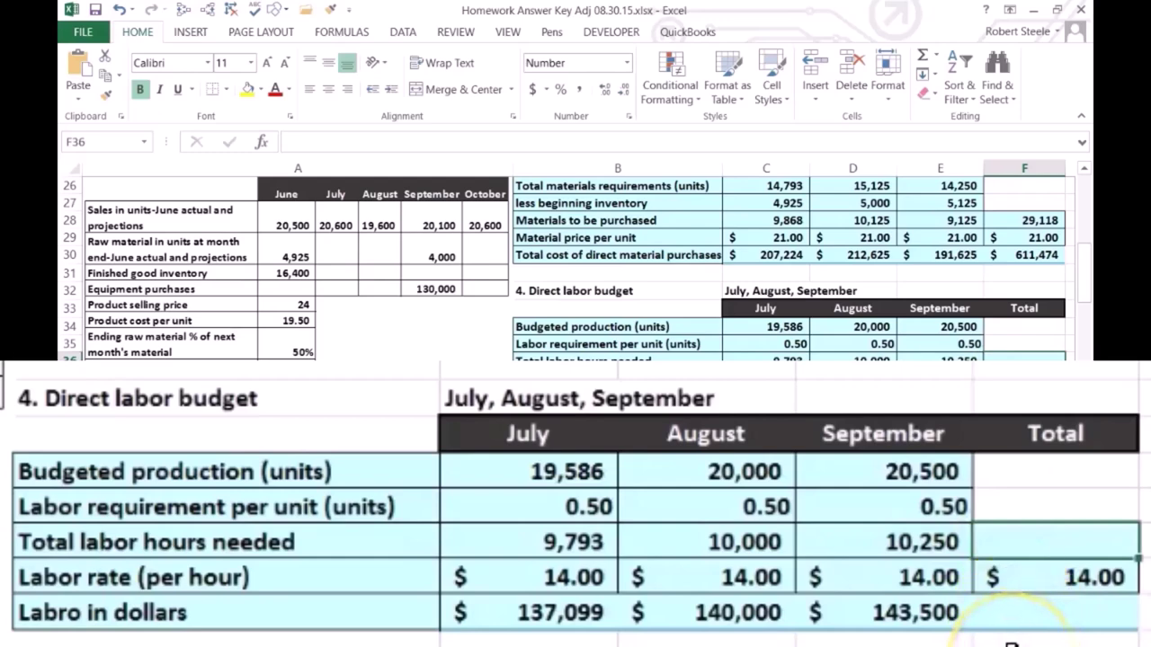
pyautogui.write('=sum(')
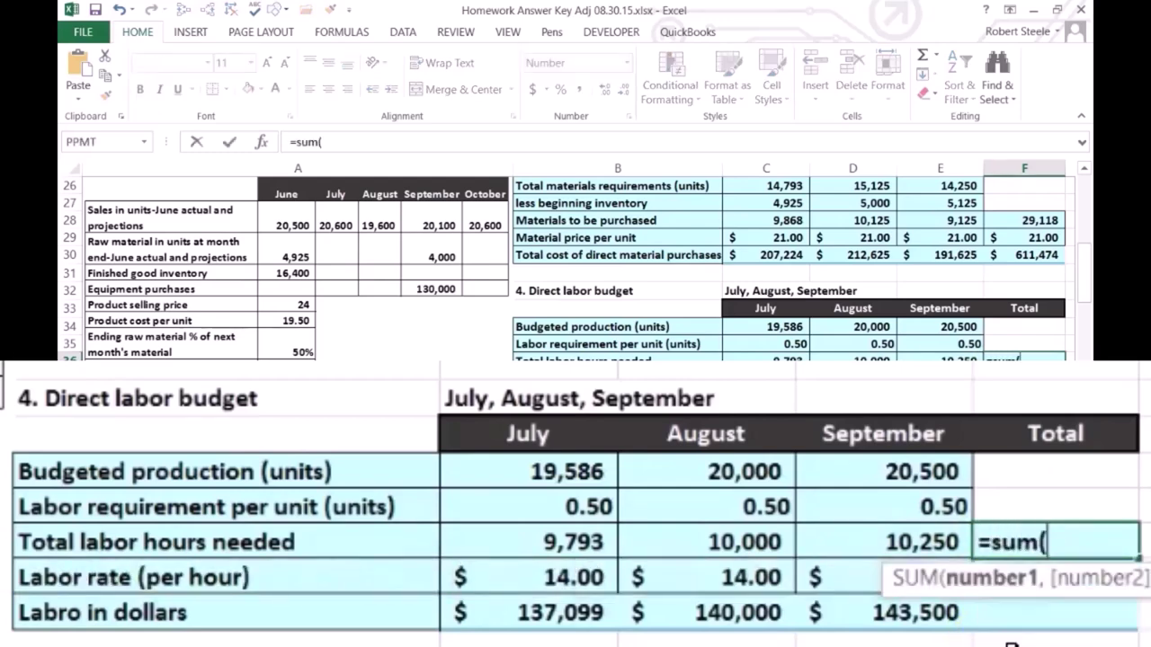
pyautogui.moveTo(547, 547); pyautogui.dragTo(855, 547)
pyautogui.press('Return')
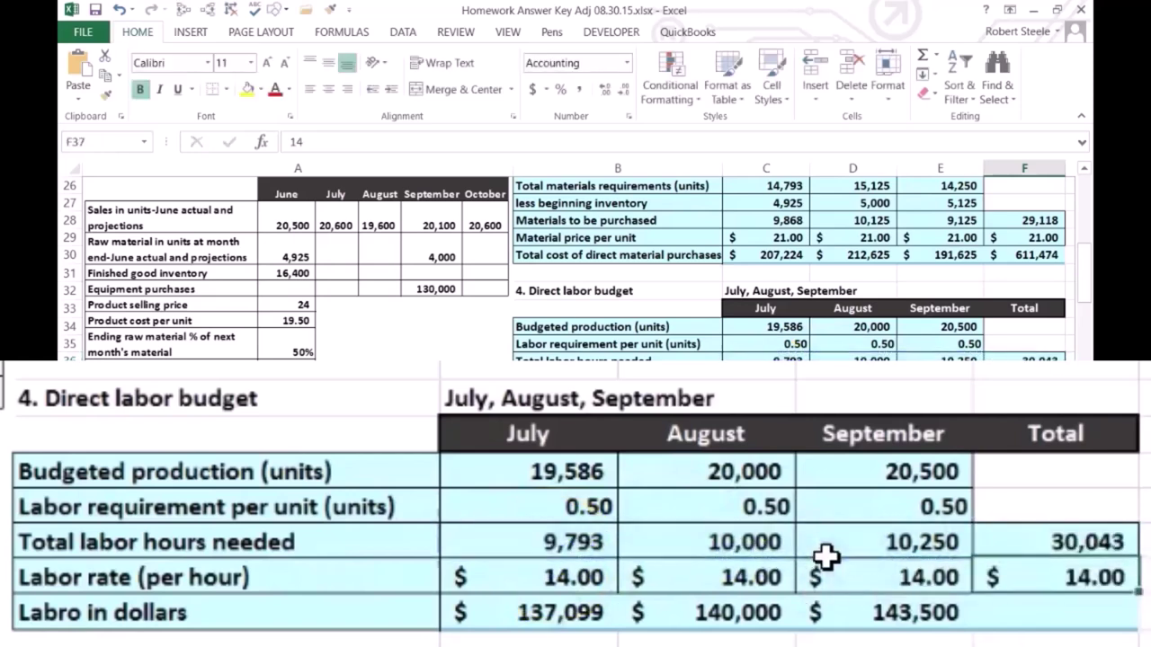
pyautogui.click(1020, 532)
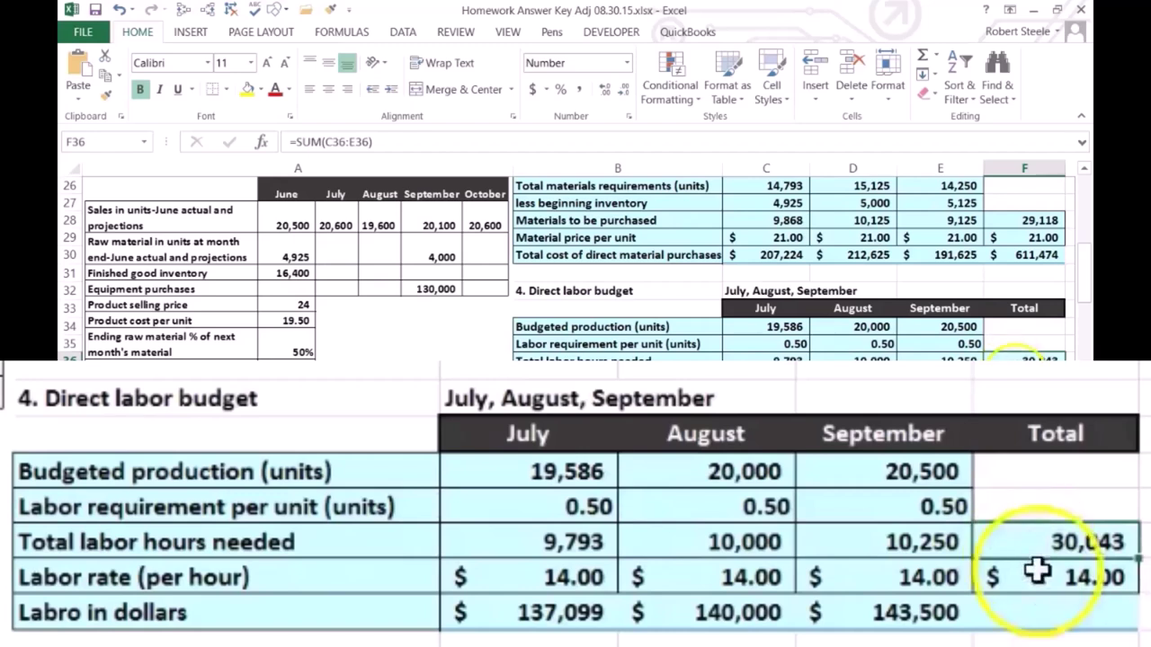
# Step: Calculate the total labor cost in F38 by multiplying the total labor hours by the labor rate (=F36*F37)
pyautogui.click(1040, 612)
pyautogui.write('=')
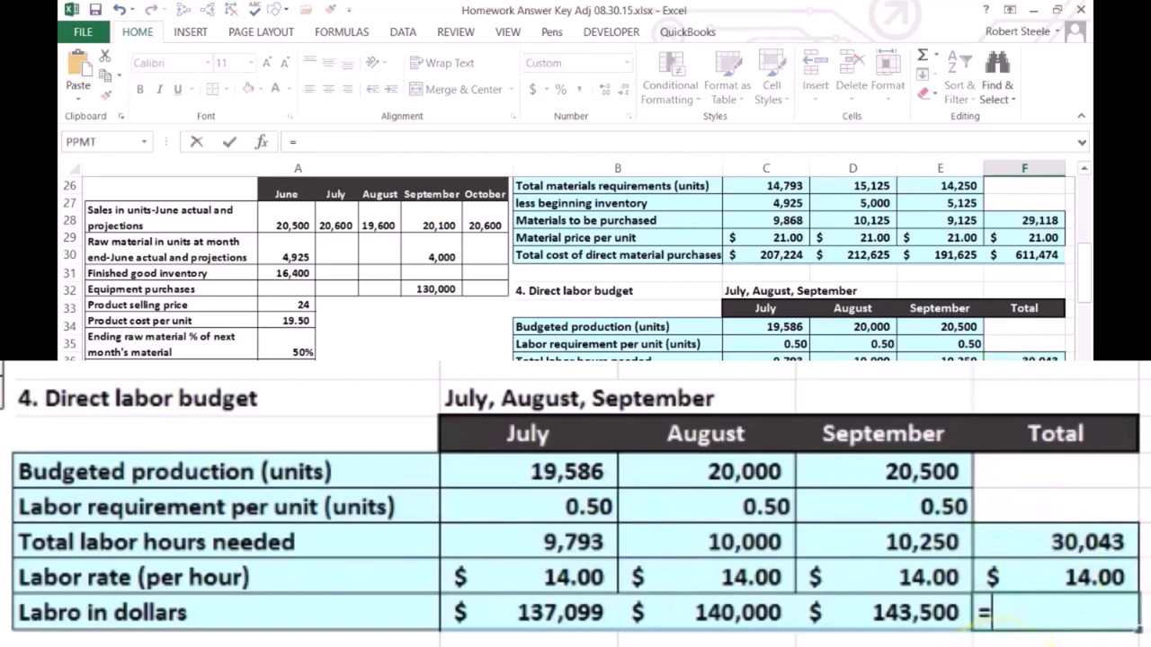
pyautogui.click(1057, 541)
pyautogui.write('*')
pyautogui.click(1056, 577)
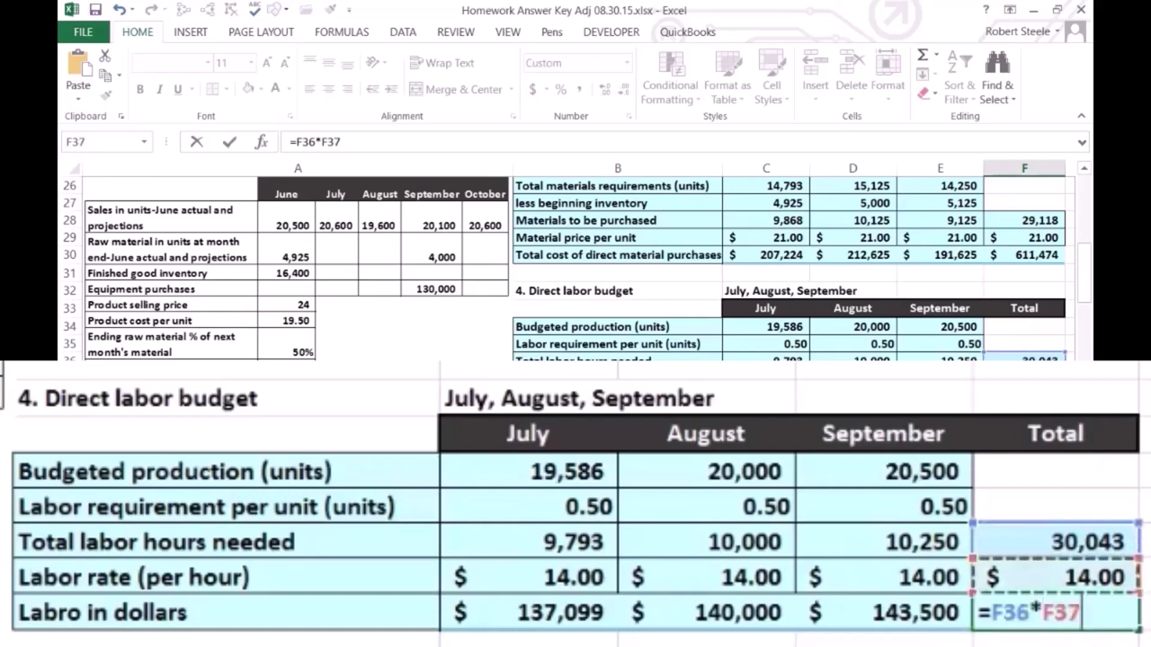
pyautogui.press('Return')
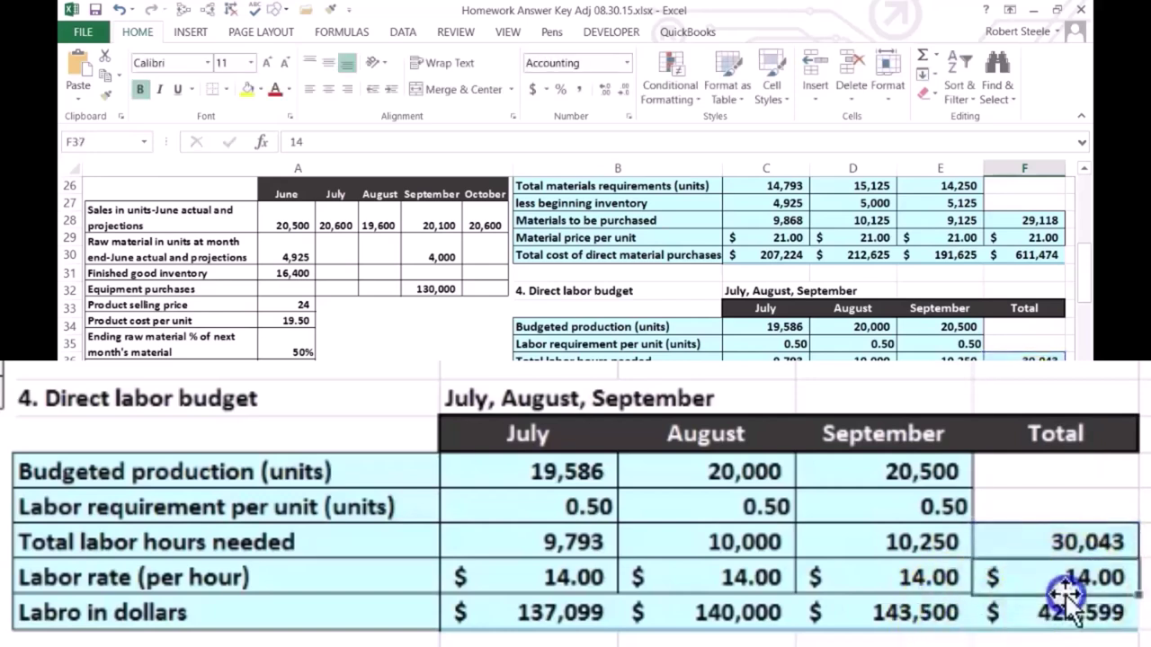
pyautogui.click(1078, 612)
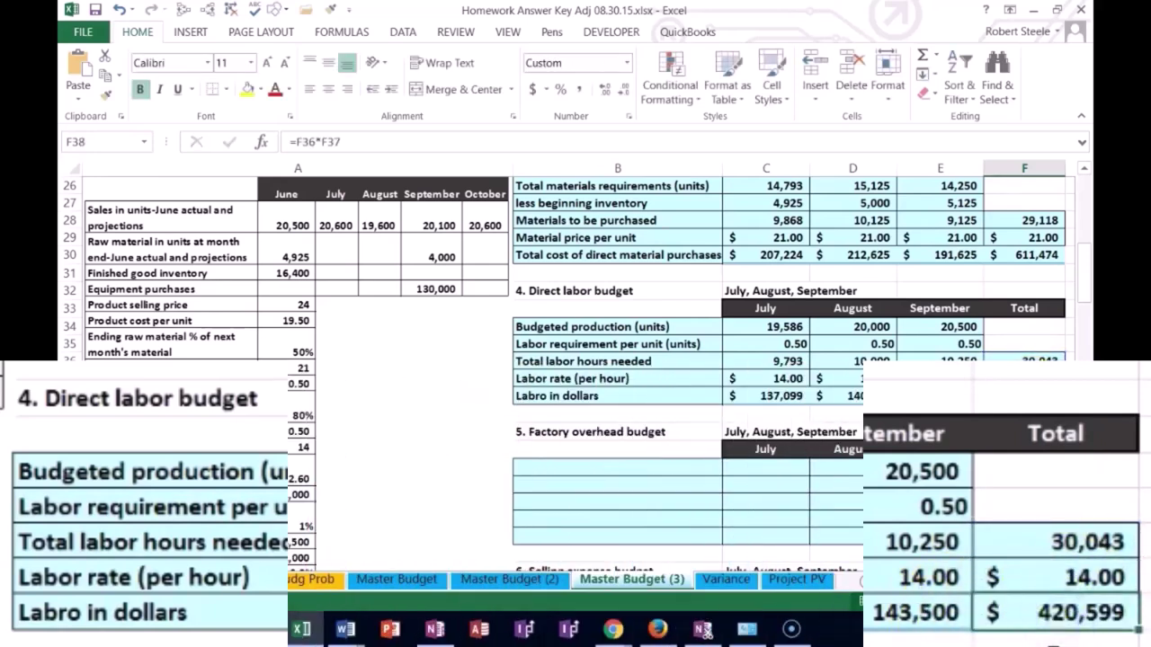
pyautogui.click(781, 401)
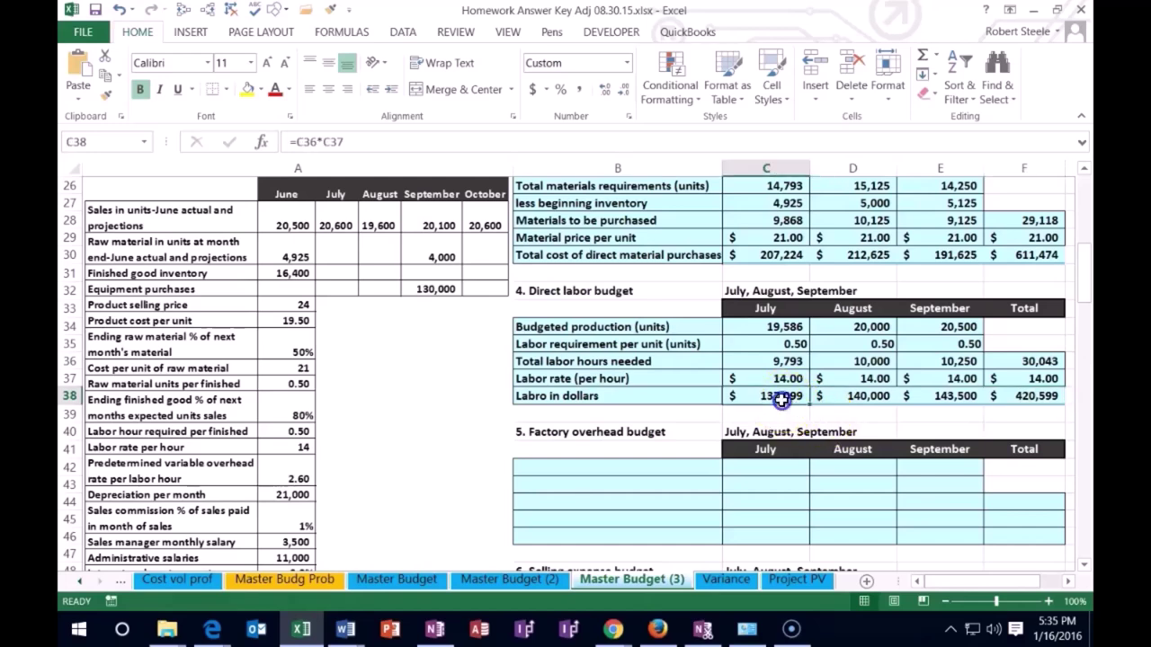
pyautogui.moveTo(781, 400); pyautogui.dragTo(912, 398)
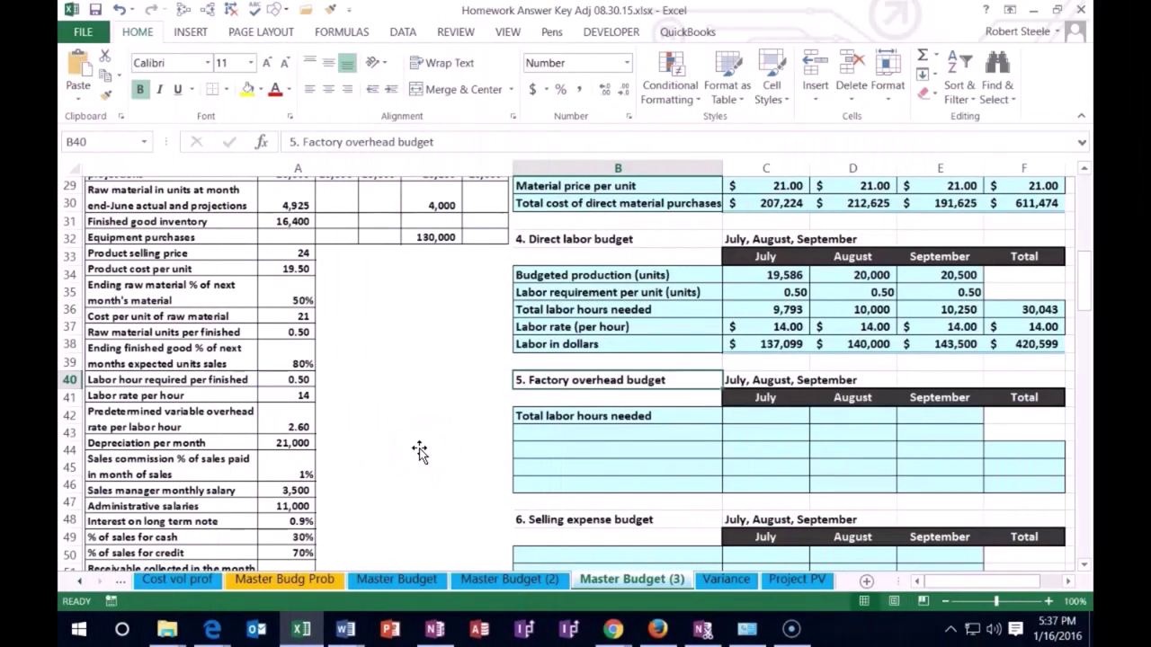
pyautogui.click(342, 424)
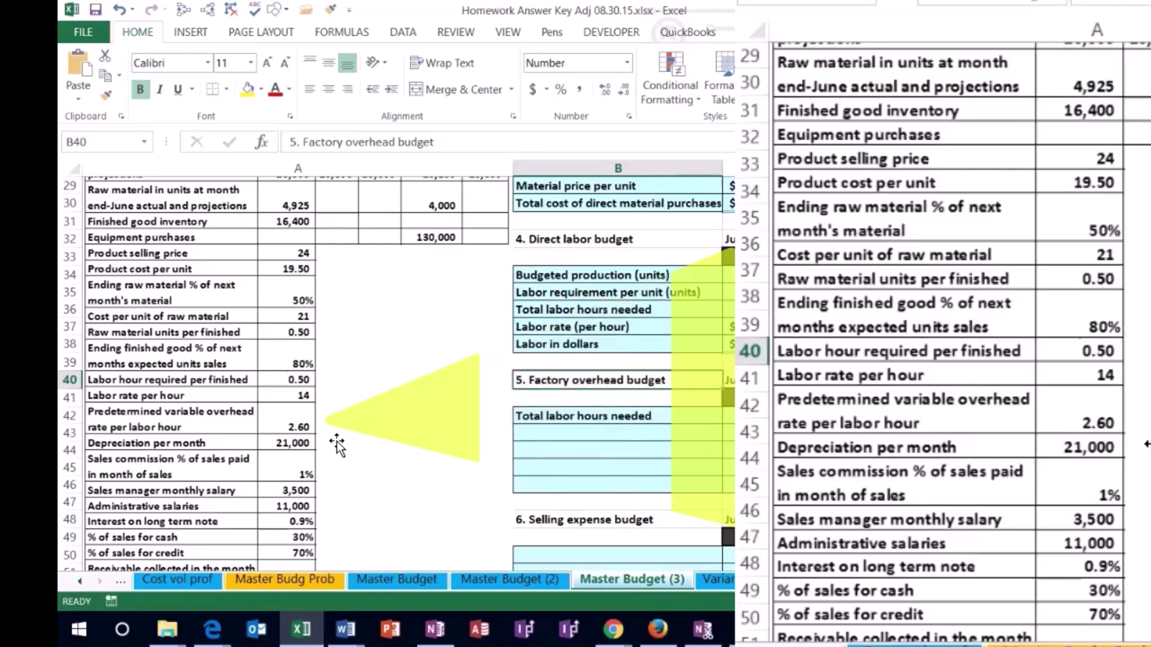
# Step: Link the factory overhead budget's labor hours for July, August and September in C42:E42 to the direct labor budget (=C36, =D36, =E36)
pyautogui.click(753, 418)
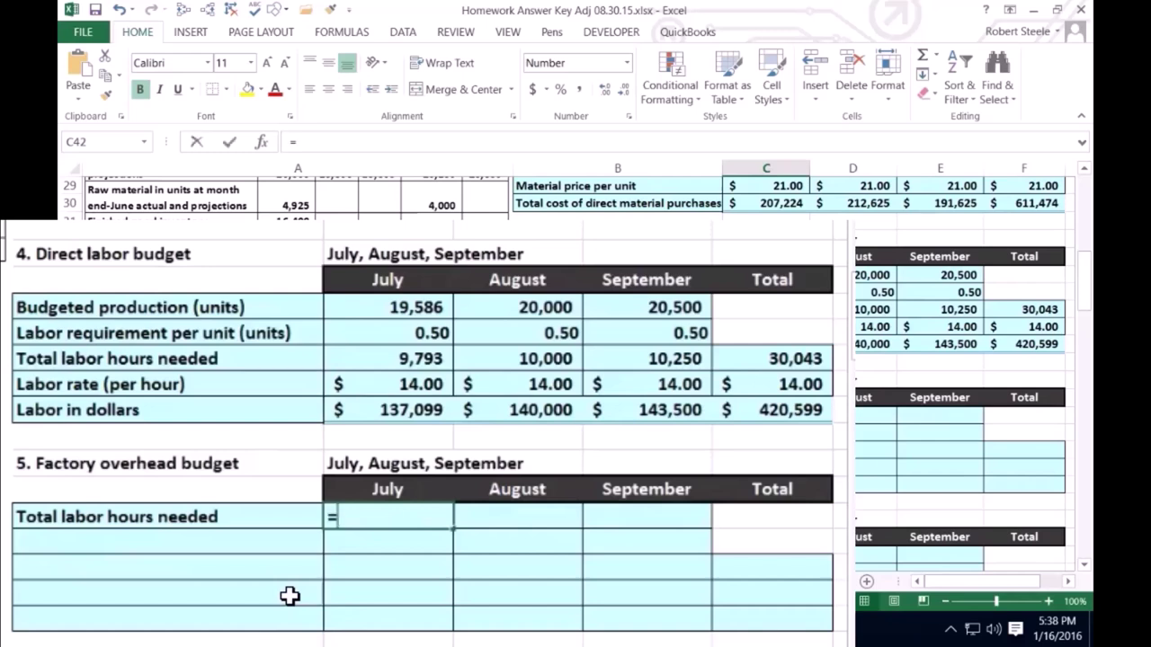
pyautogui.write('=')
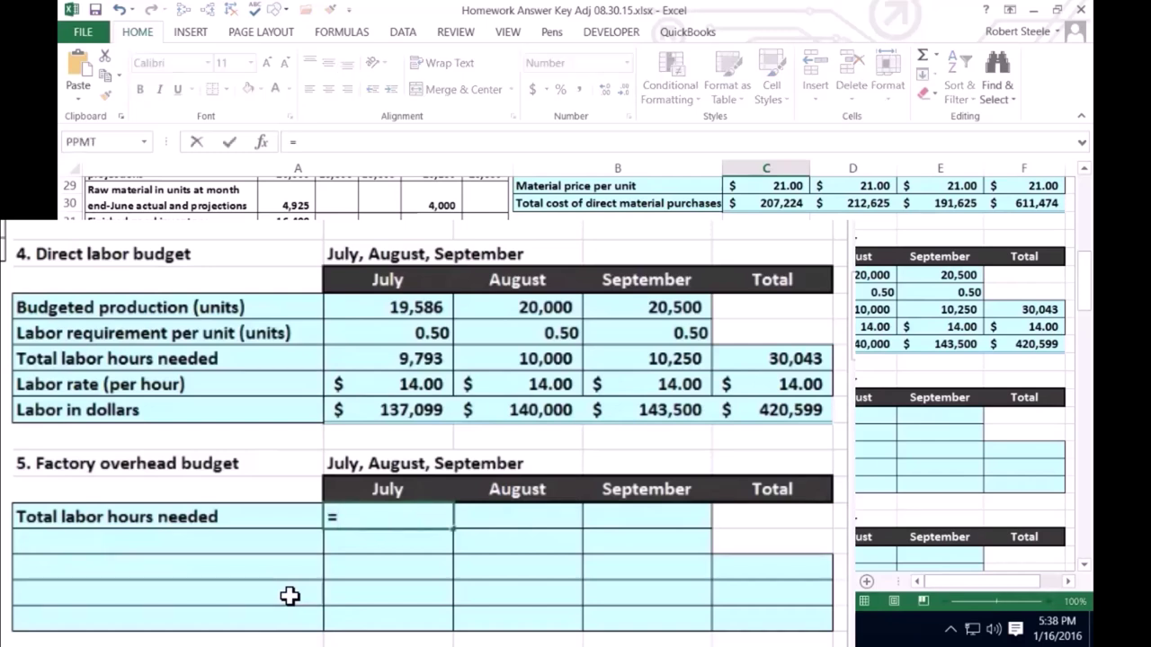
pyautogui.click(409, 357)
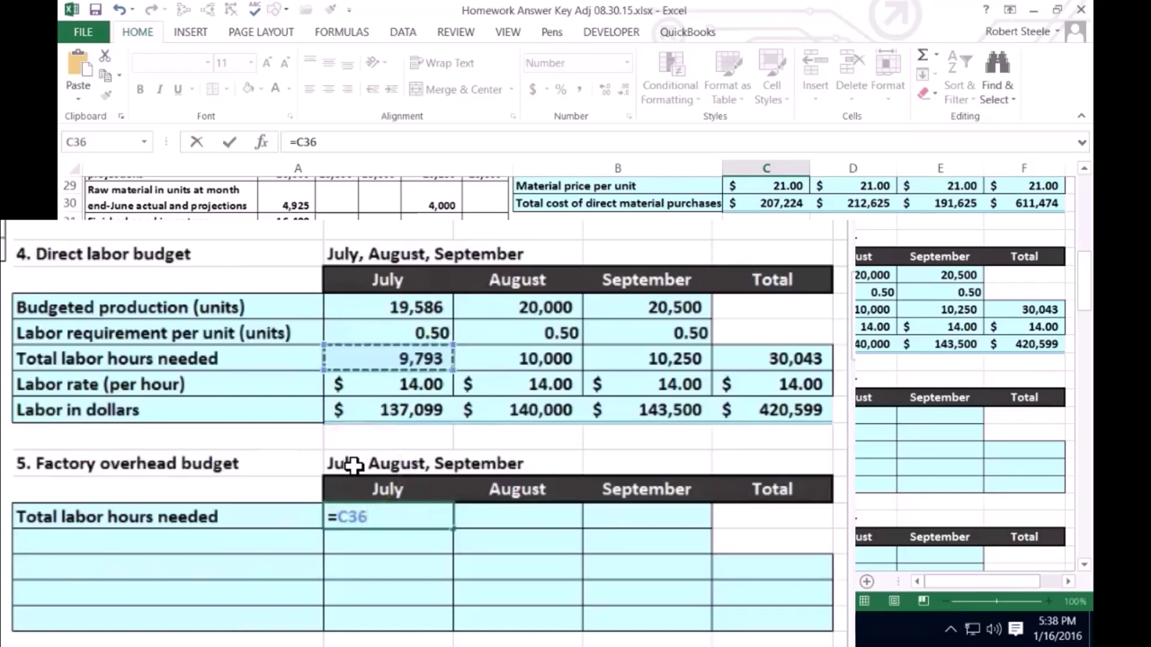
pyautogui.press('Tab')
pyautogui.write('=')
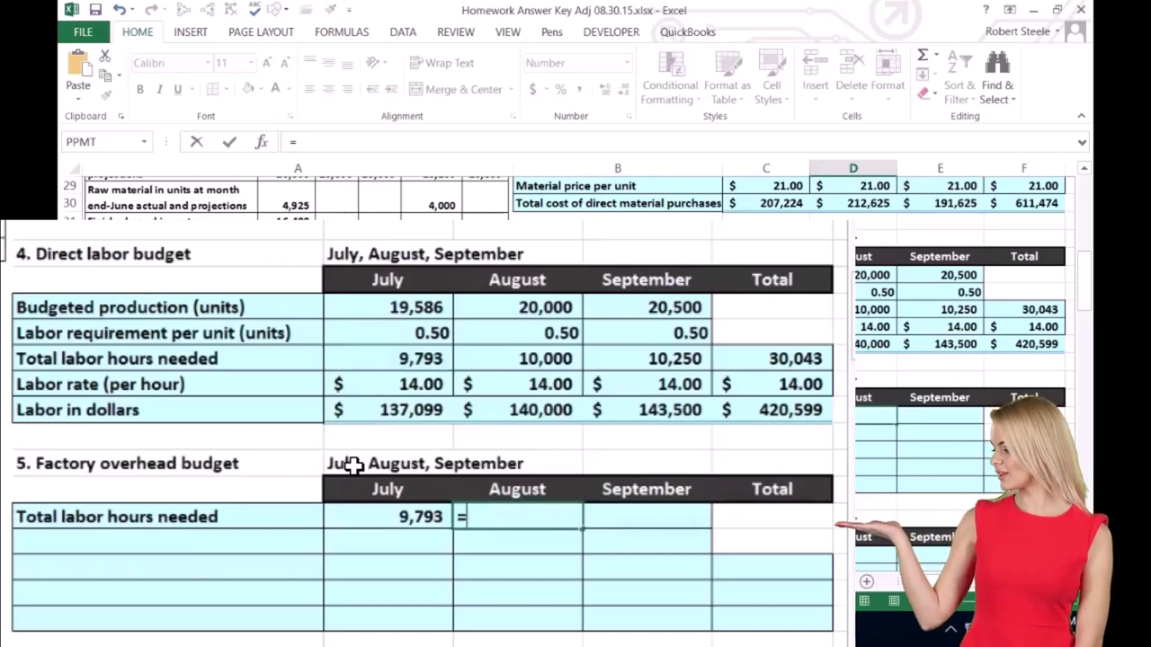
pyautogui.click(491, 358)
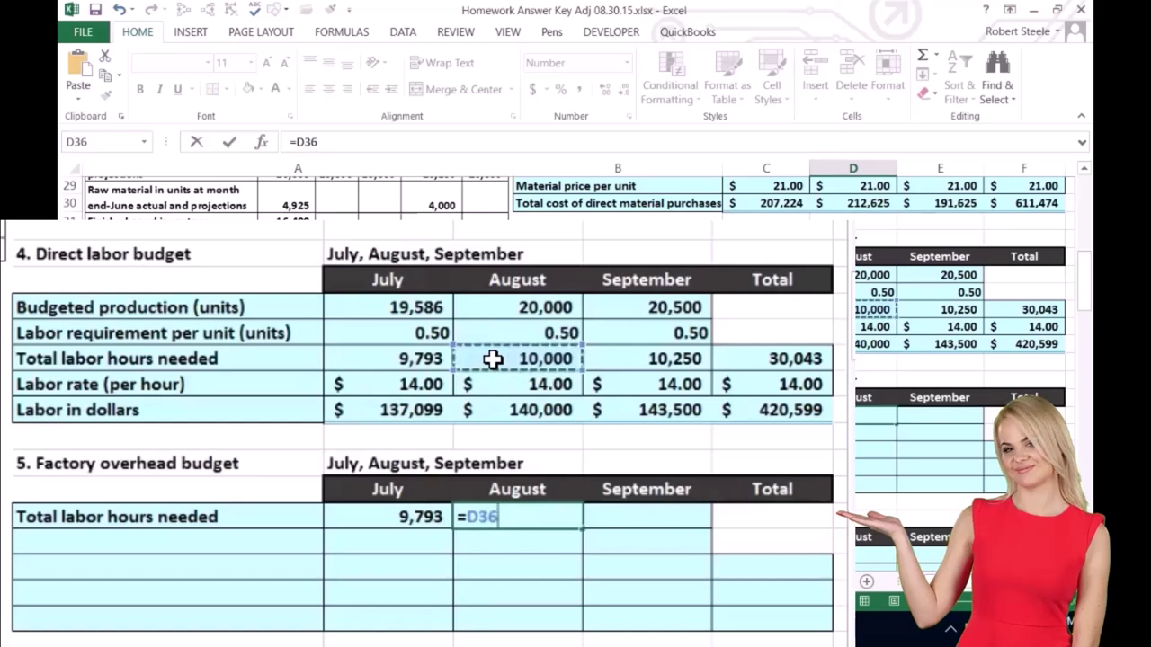
pyautogui.press('Tab')
pyautogui.write('=')
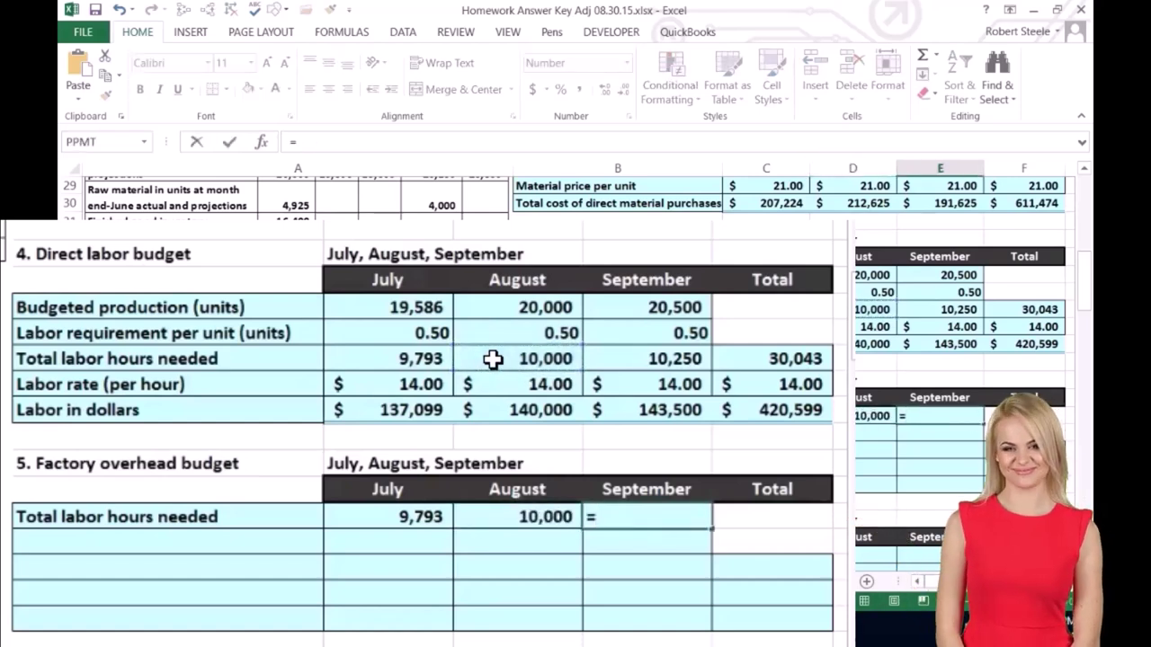
pyautogui.click(634, 358)
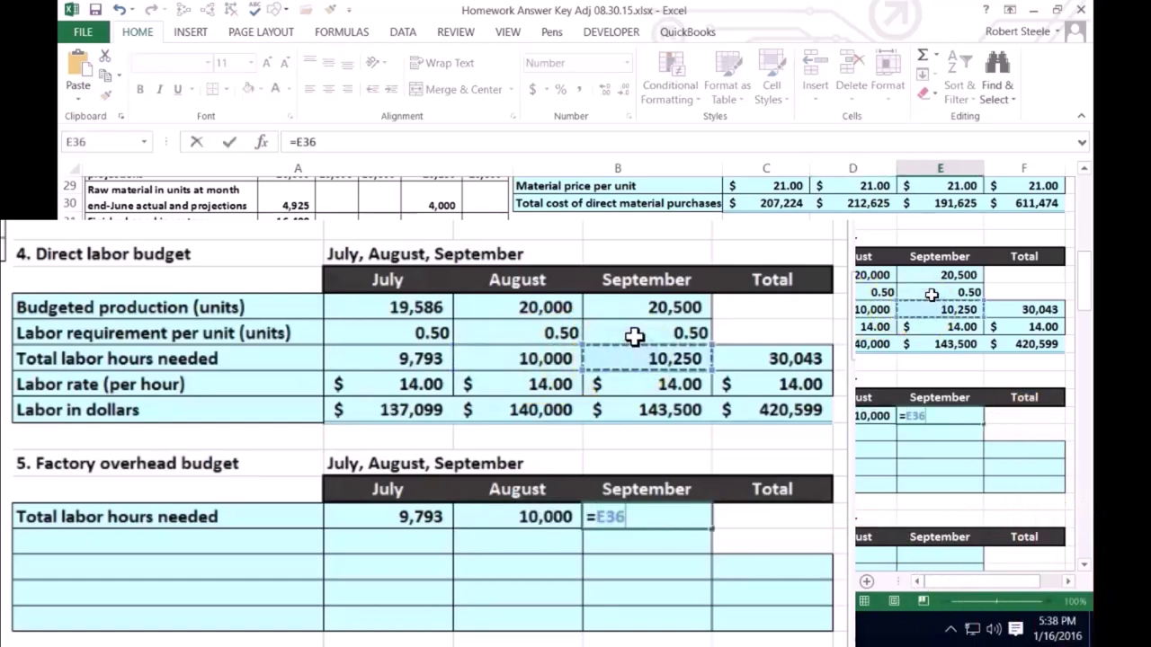
pyautogui.press('Tab')
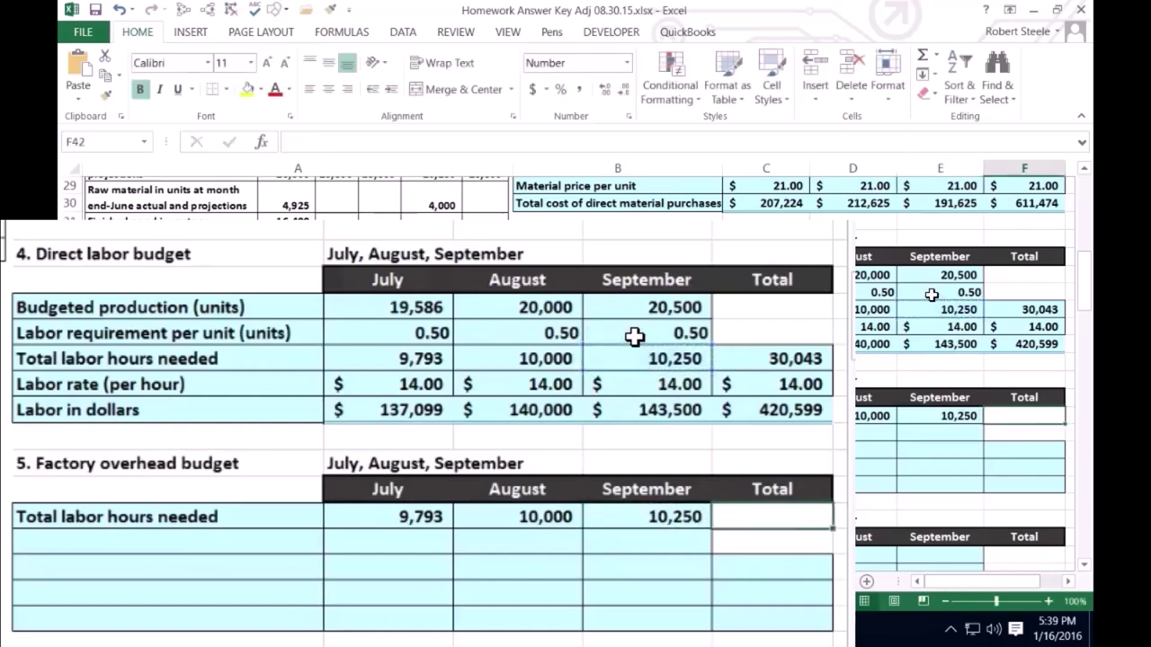
# Step: Label B43 "Variable factory overhead rate" and B44 "Budgeted variable overhead" in the factory overhead budget
pyautogui.press('Left')
pyautogui.press('Left')
pyautogui.press('Left')
pyautogui.press('Left')
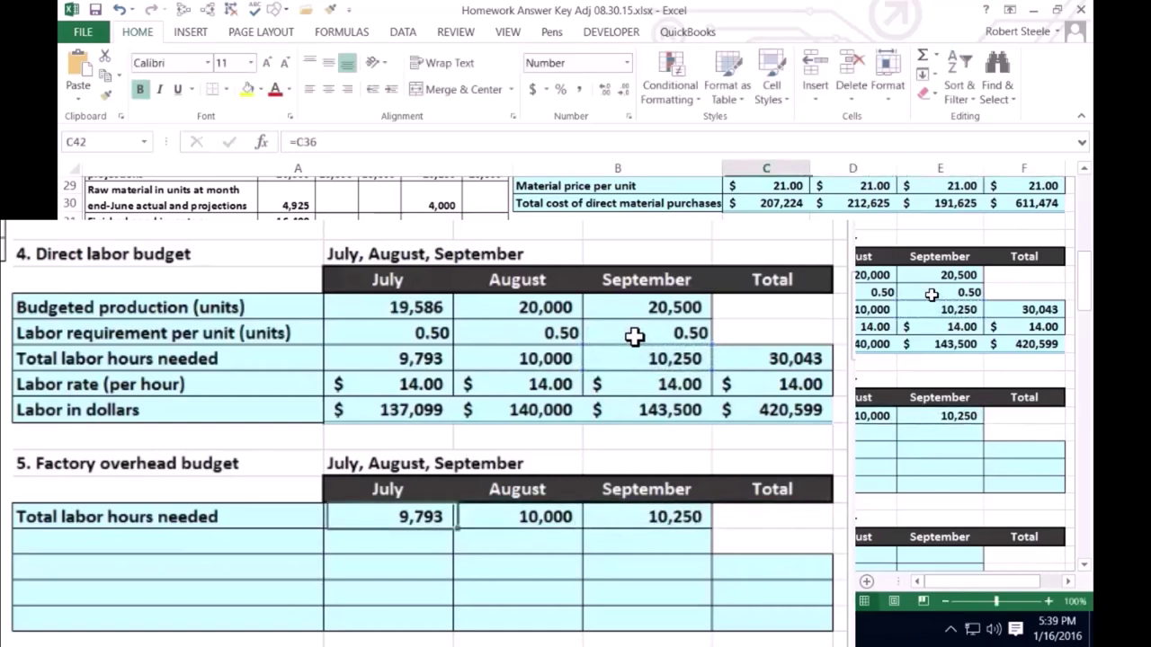
pyautogui.press('Down')
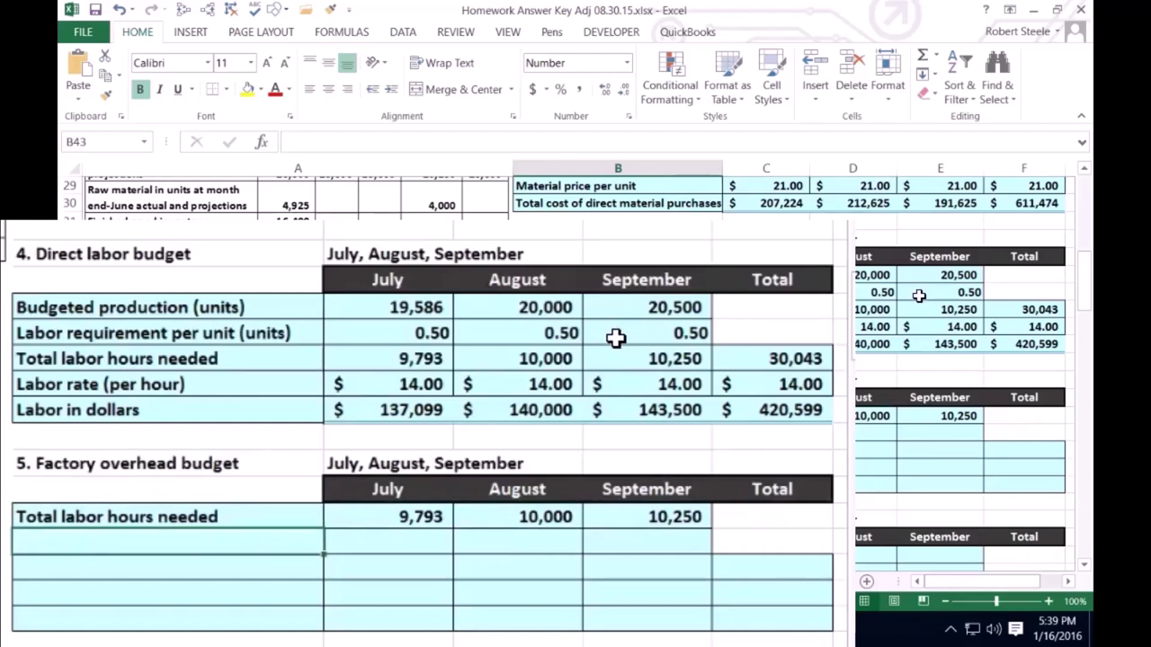
pyautogui.hotkey('ctrl', 'v')
pyautogui.press('Right')
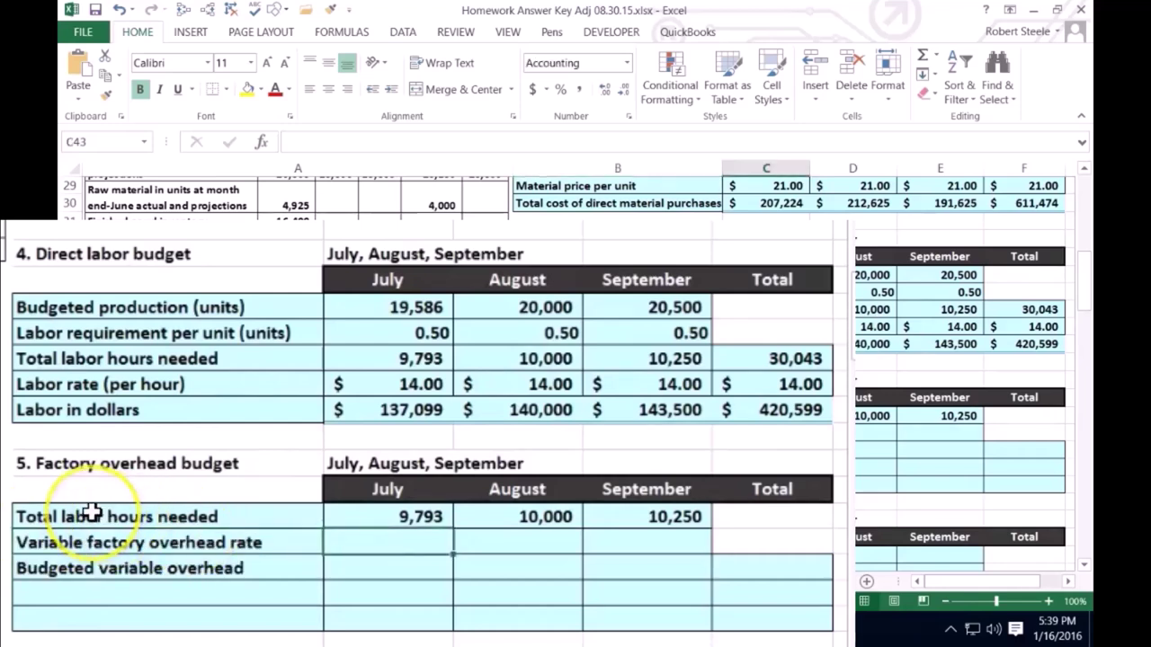
# Step: Enter the variable factory overhead rate of 2.6 for July, August and September in C43:E43
pyautogui.write('2.6')
pyautogui.press('Right')
pyautogui.write('2.6')
pyautogui.press('Tab')
pyautogui.write('2.6')
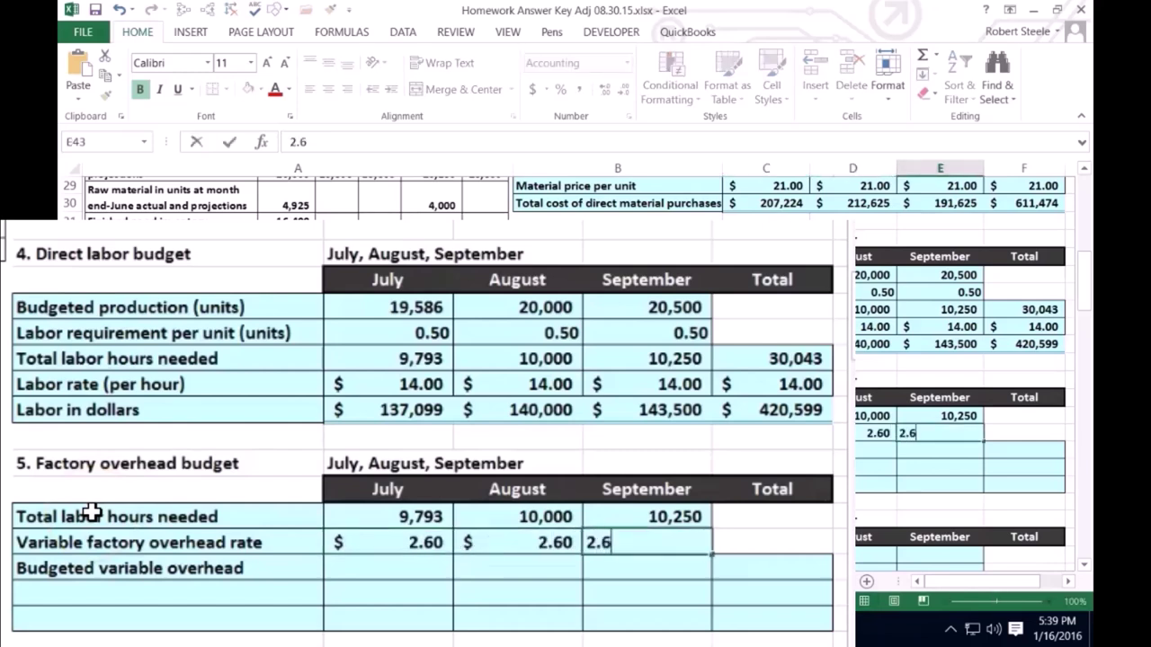
pyautogui.press('Return')
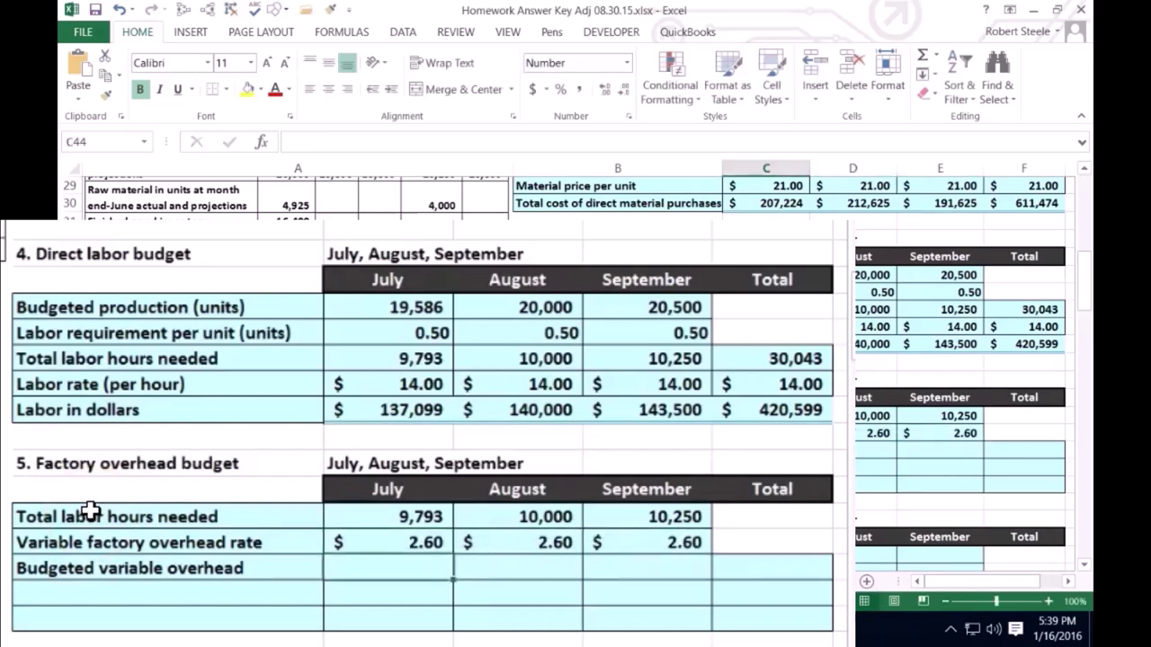
# Step: Calculate July's budgeted variable overhead in C44 by multiplying labor hours by the overhead rate (=C42*C43)
pyautogui.click(346, 534)
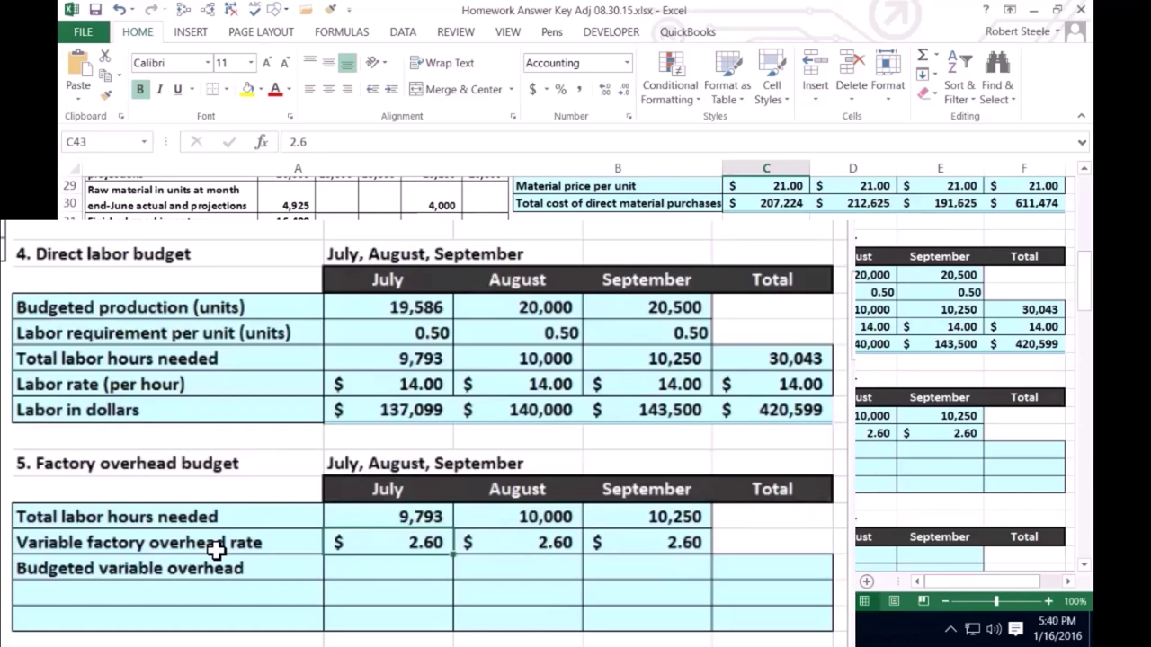
pyautogui.press('Down')
pyautogui.click(213, 617)
pyautogui.write('=')
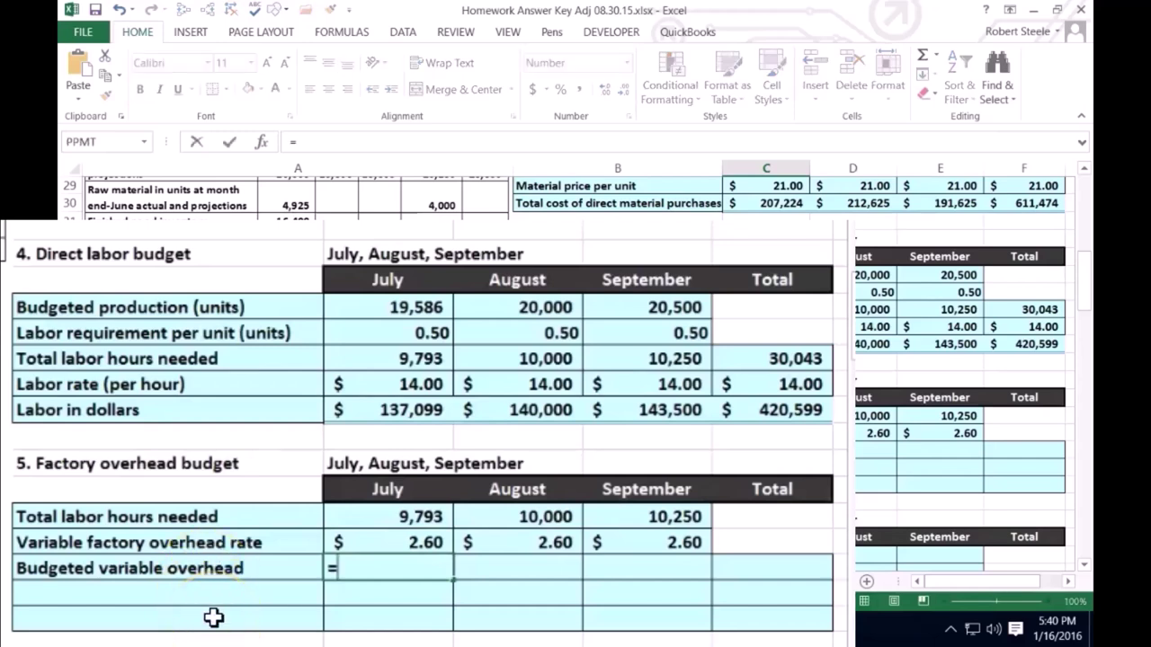
pyautogui.click(360, 517)
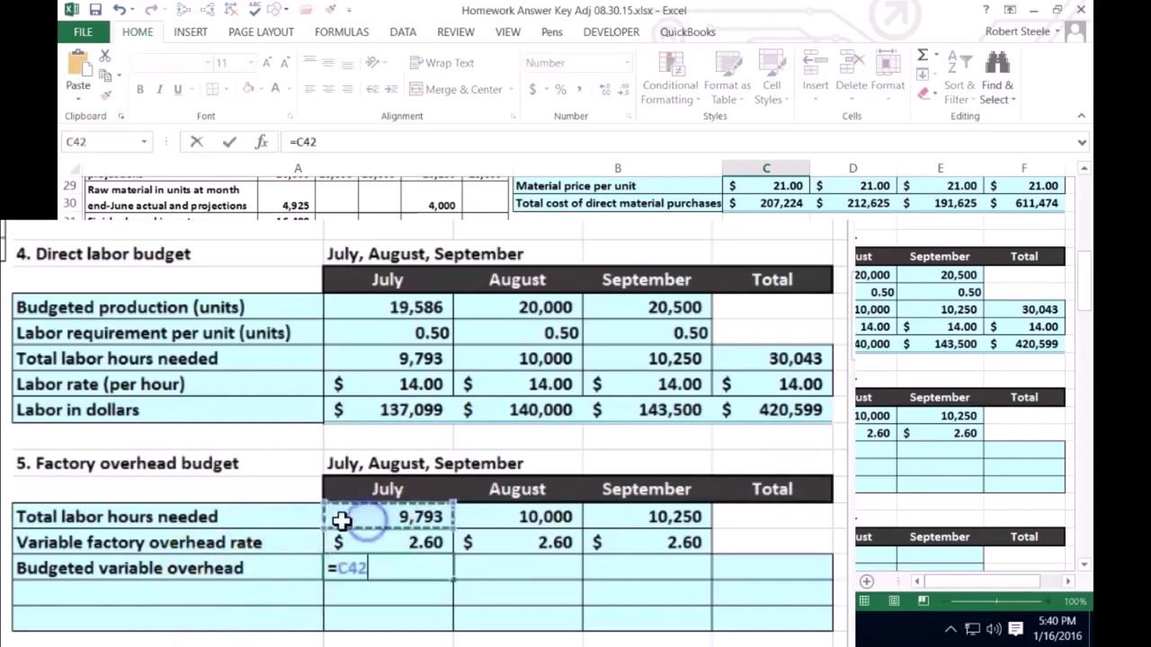
pyautogui.write('*')
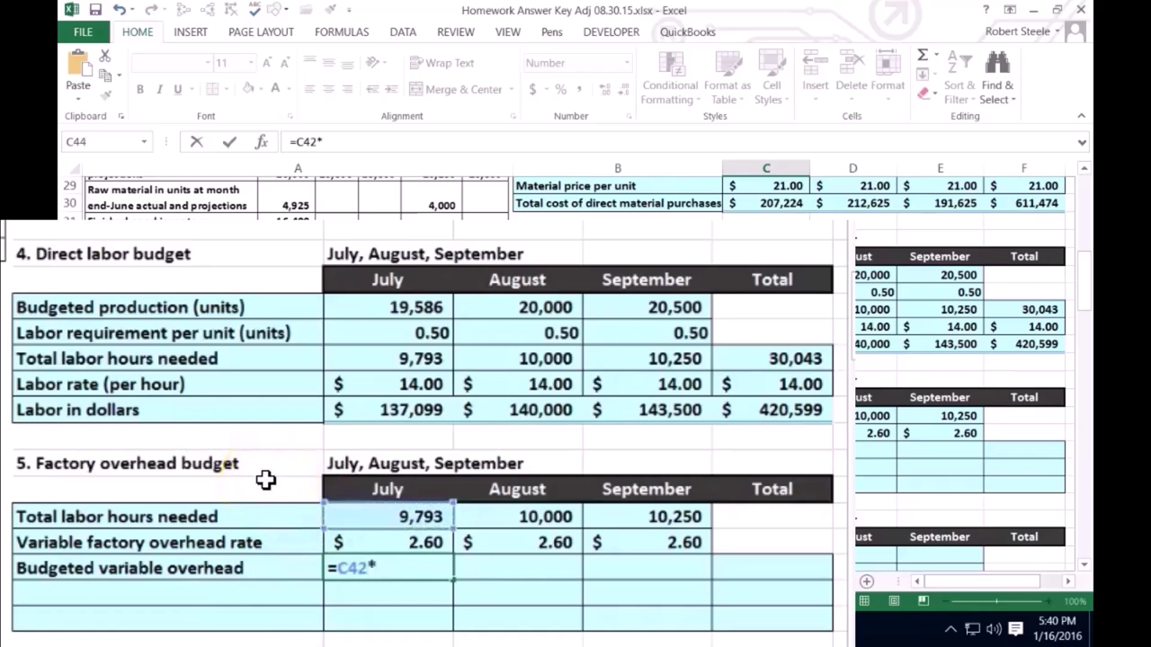
pyautogui.click(367, 539)
pyautogui.press('Tab')
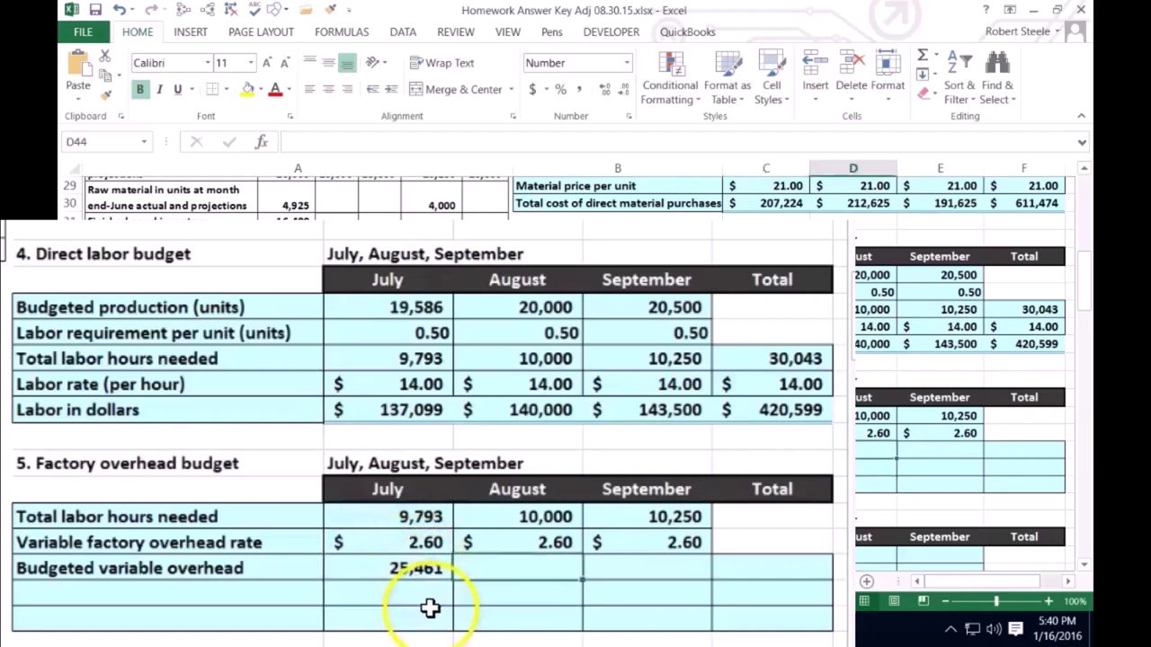
# Step: Calculate August's budgeted variable overhead in D44 by multiplying labor hours by the overhead rate (=D42*D43)
pyautogui.write('=')
pyautogui.press('Up')
pyautogui.press('Up')
pyautogui.write('*')
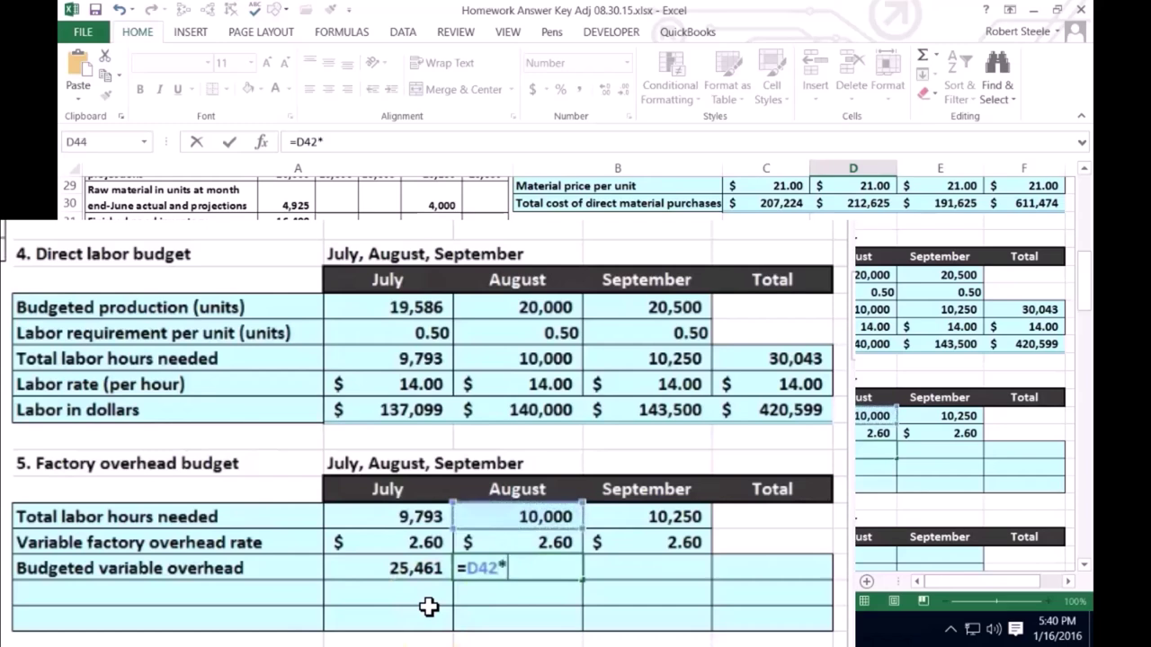
pyautogui.click(557, 537)
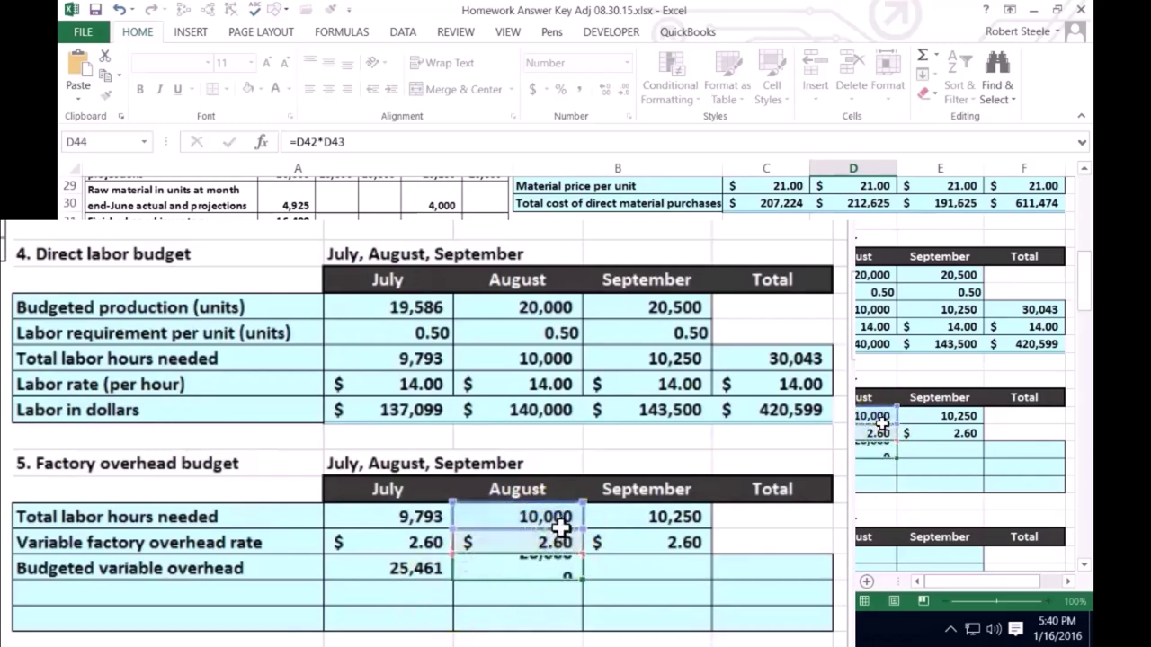
pyautogui.press('Tab')
# Step: Calculate September's budgeted variable overhead in E44 by multiplying labor hours by the overhead rate (=E42*E43)
pyautogui.write('=')
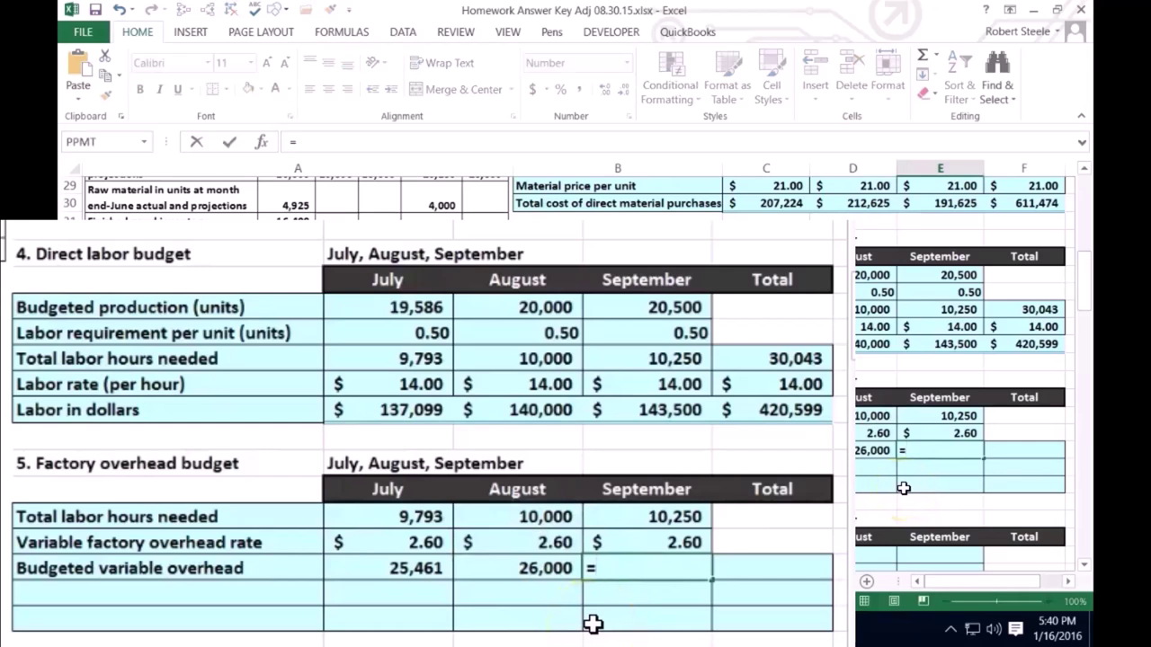
pyautogui.press('Up')
pyautogui.press('Up')
pyautogui.write('*')
pyautogui.press('Up')
pyautogui.press('Tab')
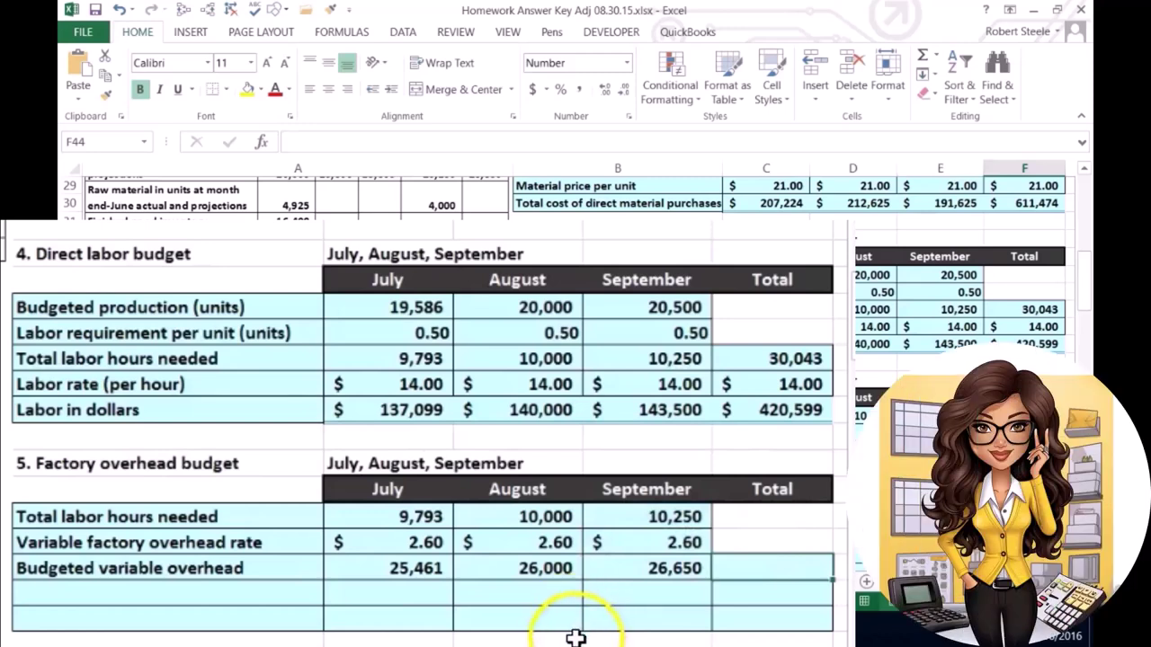
# Step: Sum the July to September budgeted variable overhead in the Total column at F44 (=SUM(C44:E44))
pyautogui.write('=sum(')
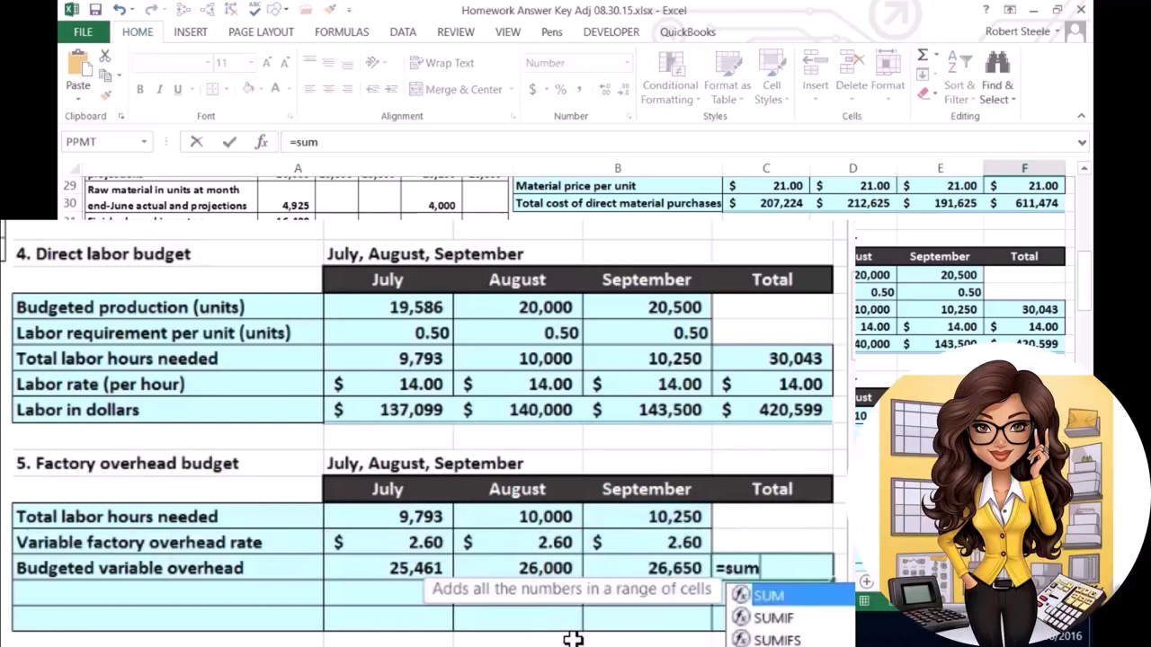
pyautogui.click(411, 569)
pyautogui.moveTo(440, 569); pyautogui.dragTo(596, 566)
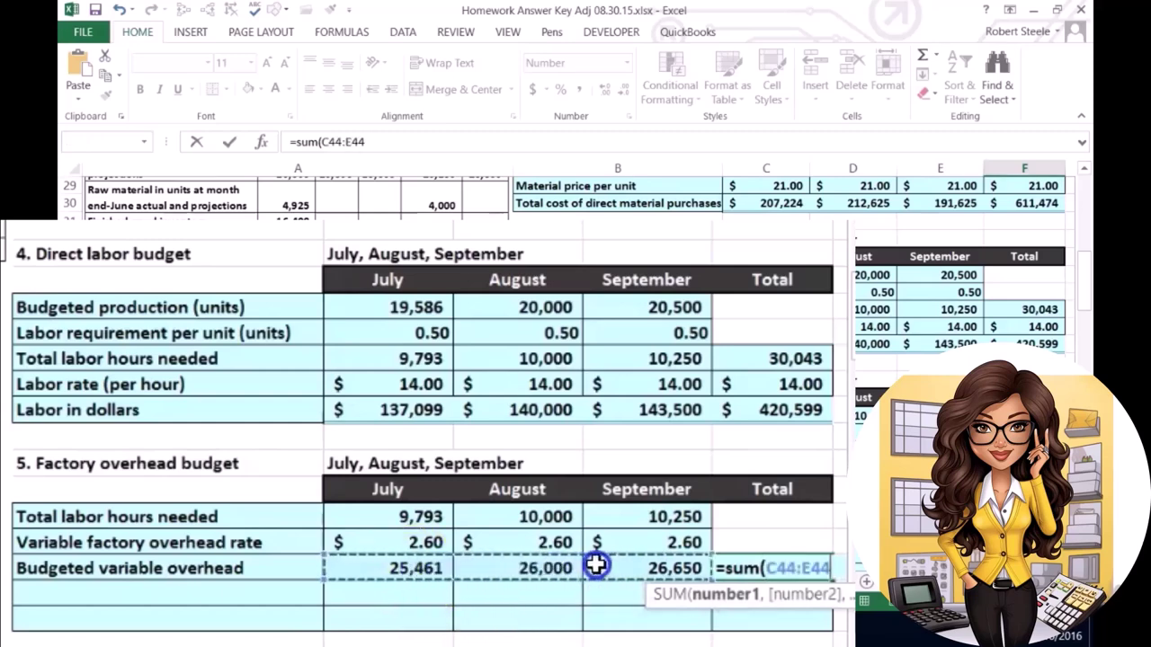
pyautogui.press('Return')
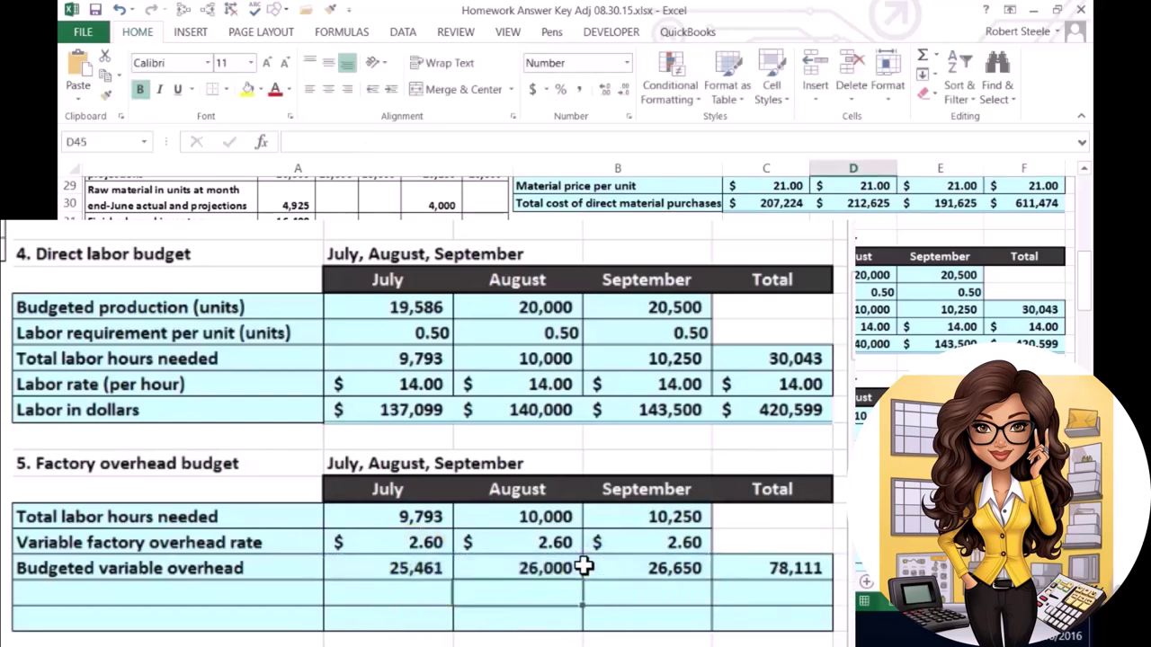
# Step: Label B45 "Budgeted fixed overhead" and B46 "Budgeted overhead", and enter 21,000 fixed overhead for each month in C45:E45
pyautogui.press('Left')
pyautogui.press('Left')
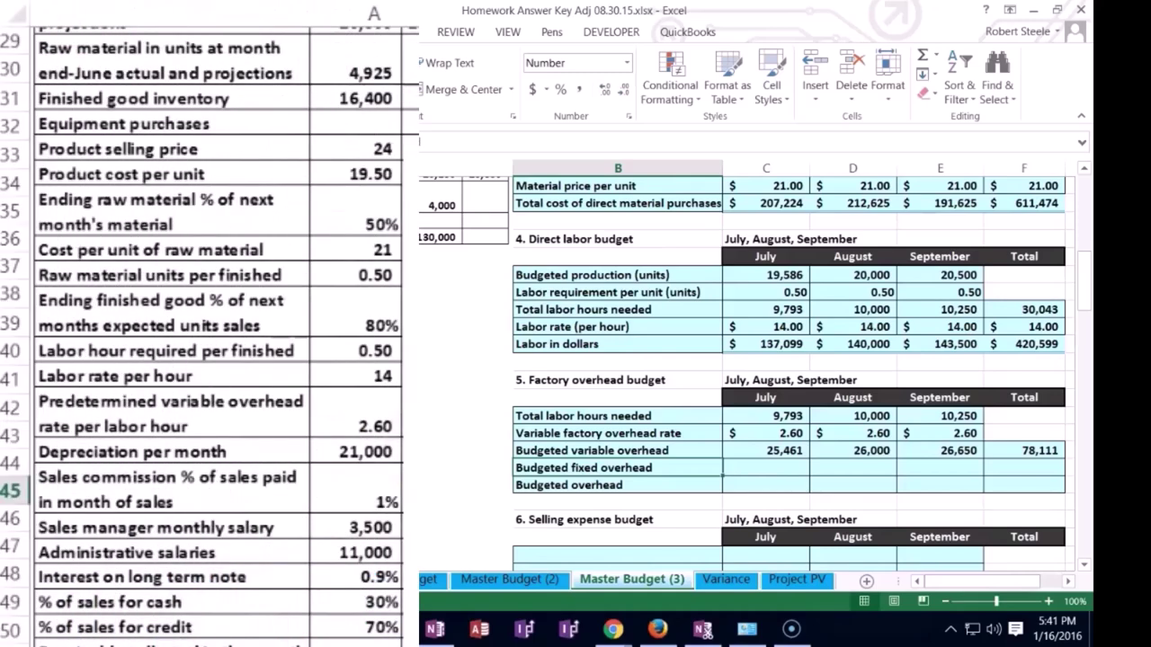
pyautogui.click(724, 467)
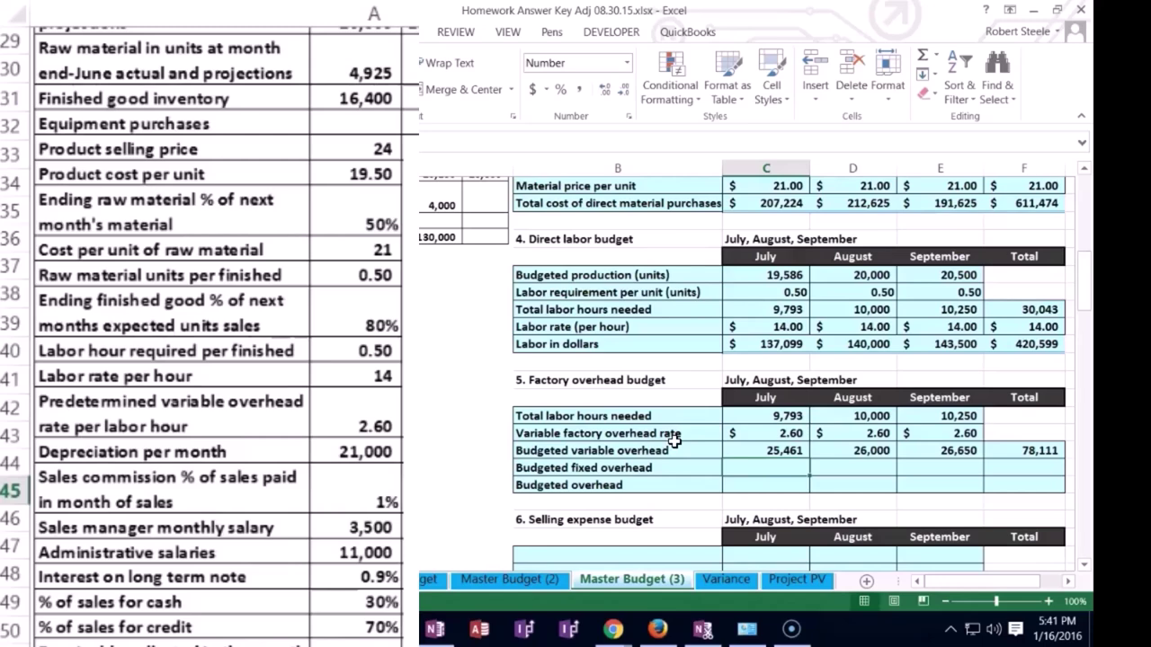
pyautogui.write('21,000')
pyautogui.press('Tab')
pyautogui.write('21,0')
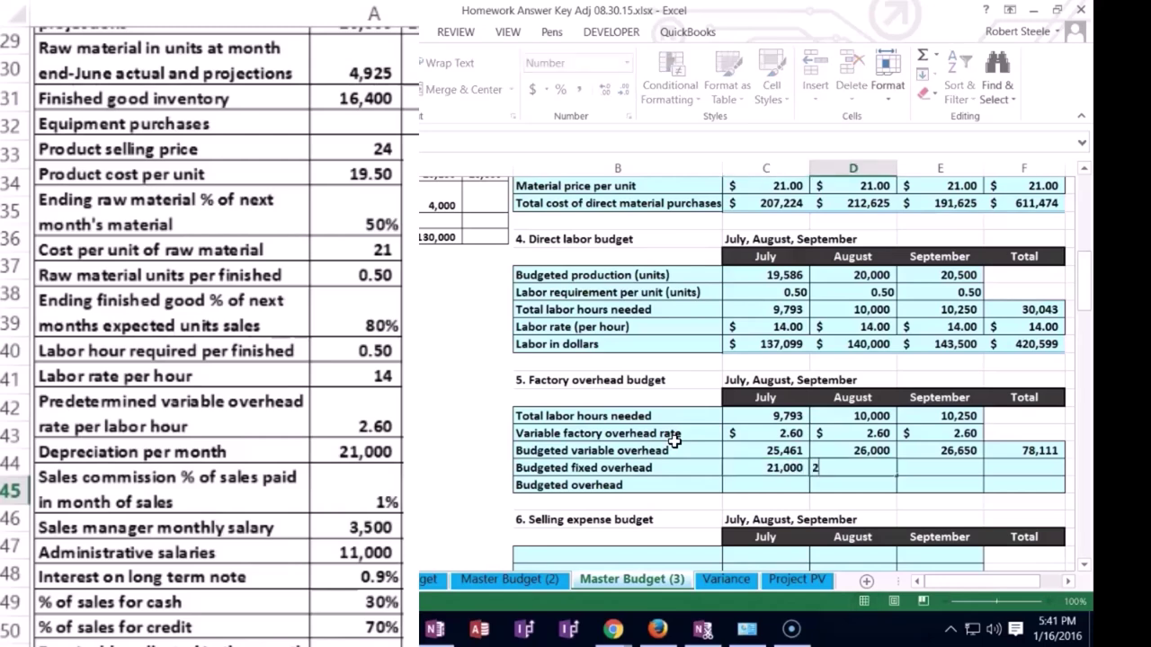
pyautogui.write('000')
pyautogui.press('Tab')
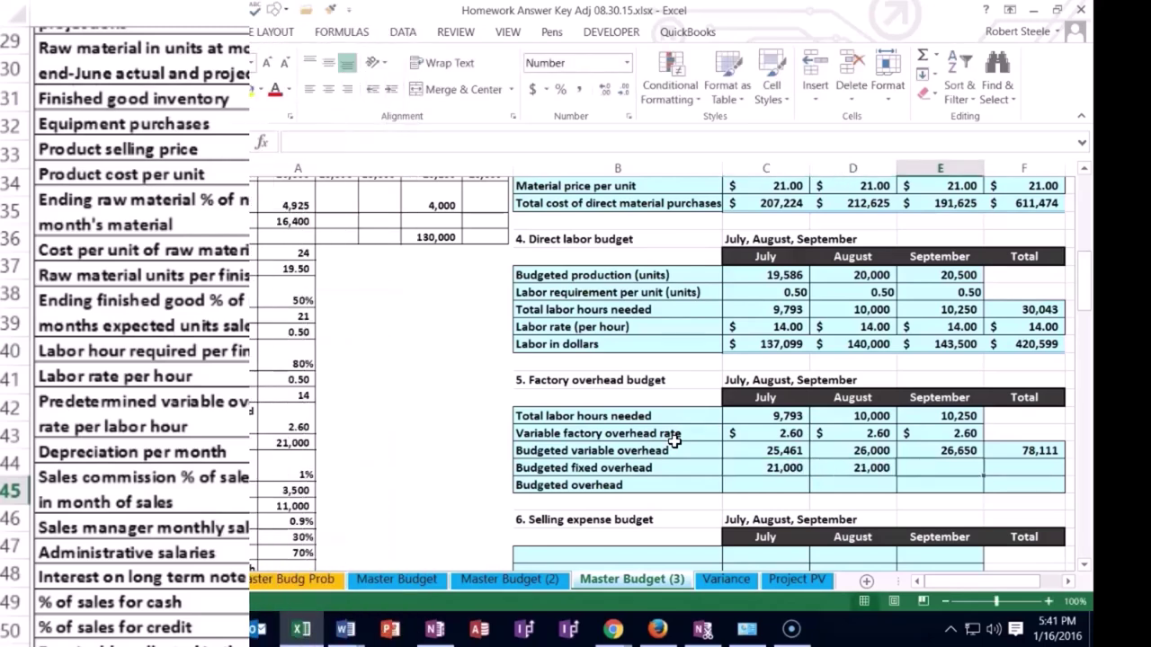
pyautogui.write('21000')
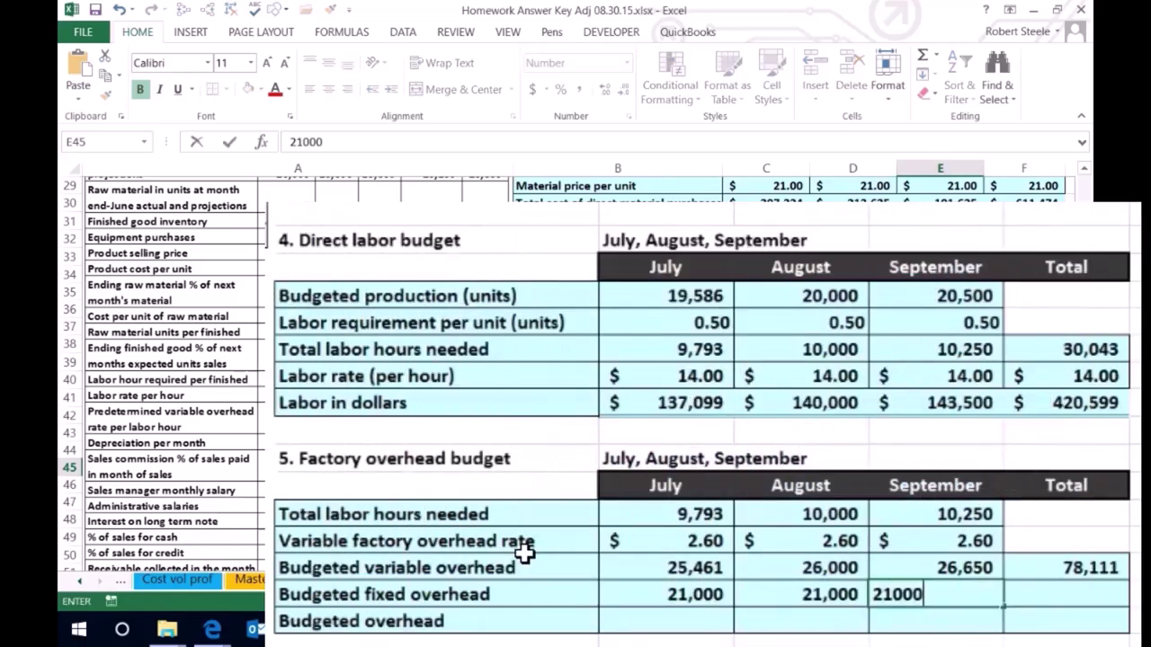
pyautogui.press('Tab')
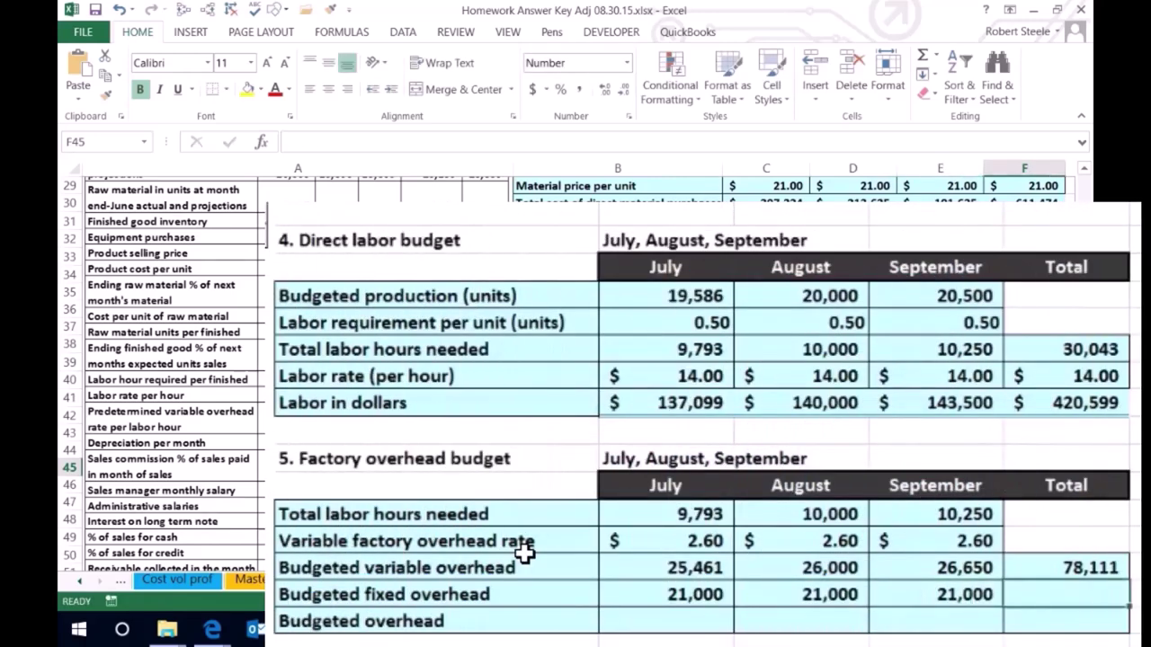
# Step: Sum the July to September budgeted fixed overhead in the Total column at F45 (=SUM(C45:E45))
pyautogui.write('=sum(')
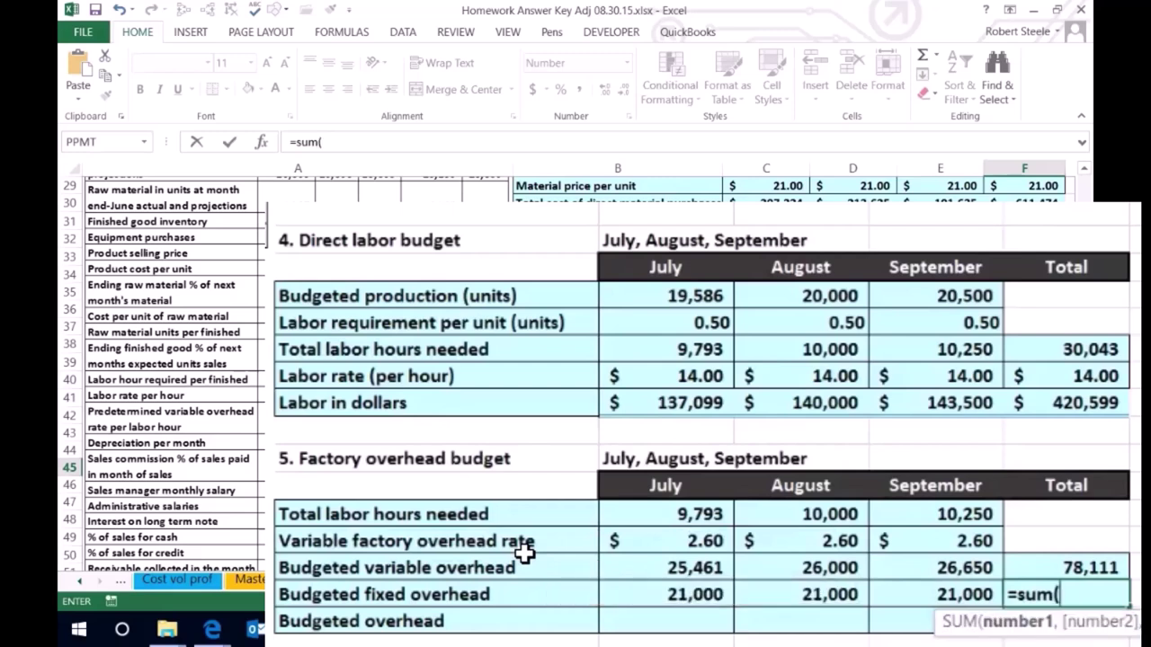
pyautogui.moveTo(656, 595); pyautogui.dragTo(881, 596)
pyautogui.press('Return')
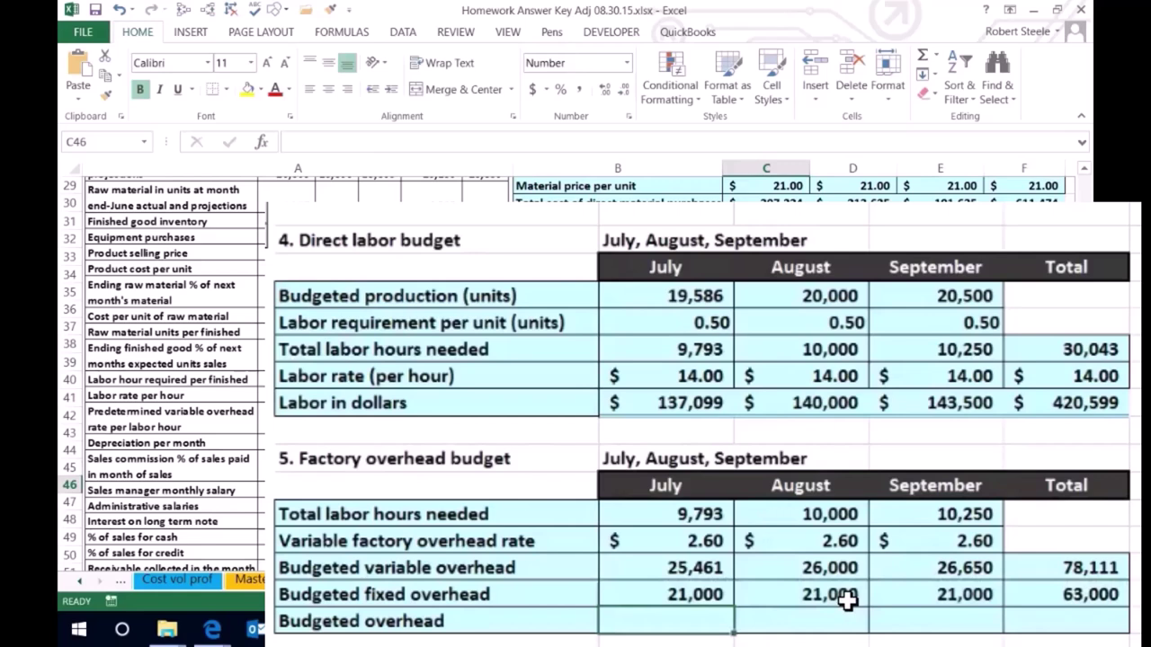
# Step: Calculate July's budgeted overhead in C46 by adding the variable and fixed overhead (=C44+C45)
pyautogui.press('Left')
pyautogui.press('Right')
pyautogui.write('=')
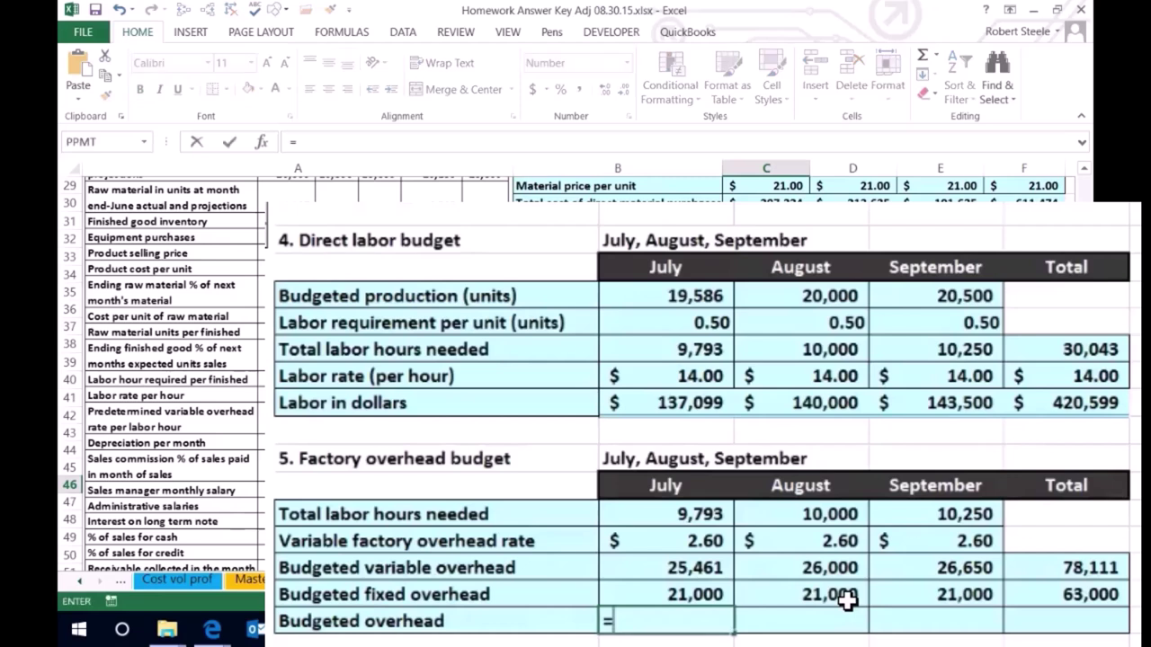
pyautogui.click(661, 570)
pyautogui.write('+')
pyautogui.click(650, 594)
pyautogui.press('Return')
pyautogui.press('Up')
pyautogui.press('Right')
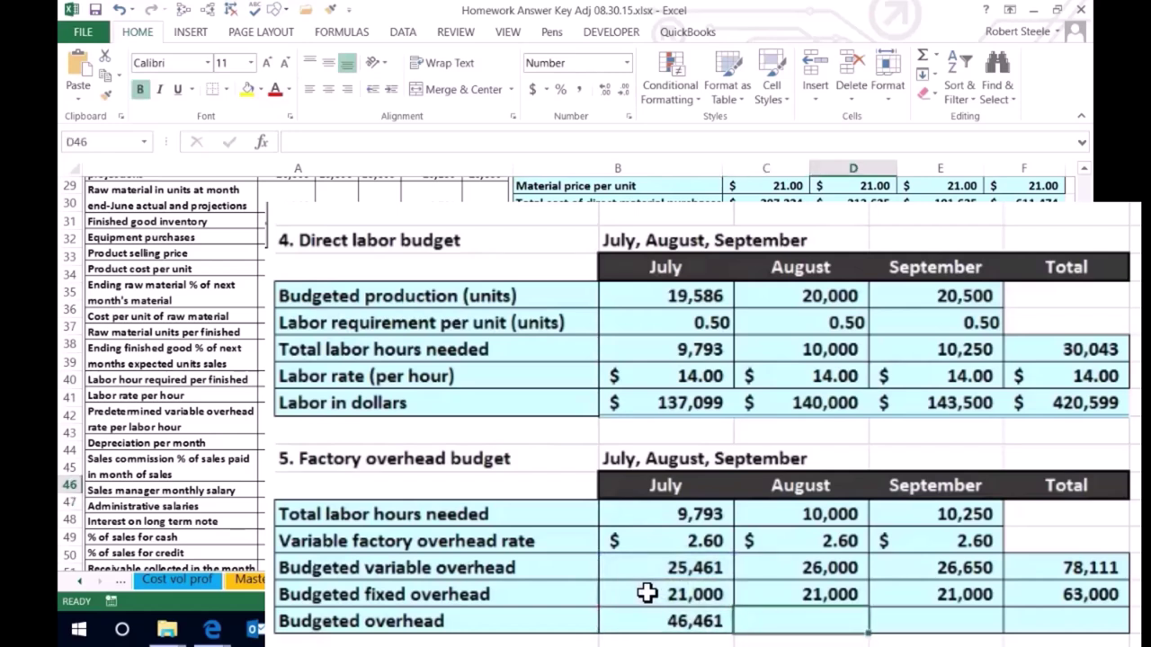
pyautogui.write('=')
pyautogui.click(766, 564)
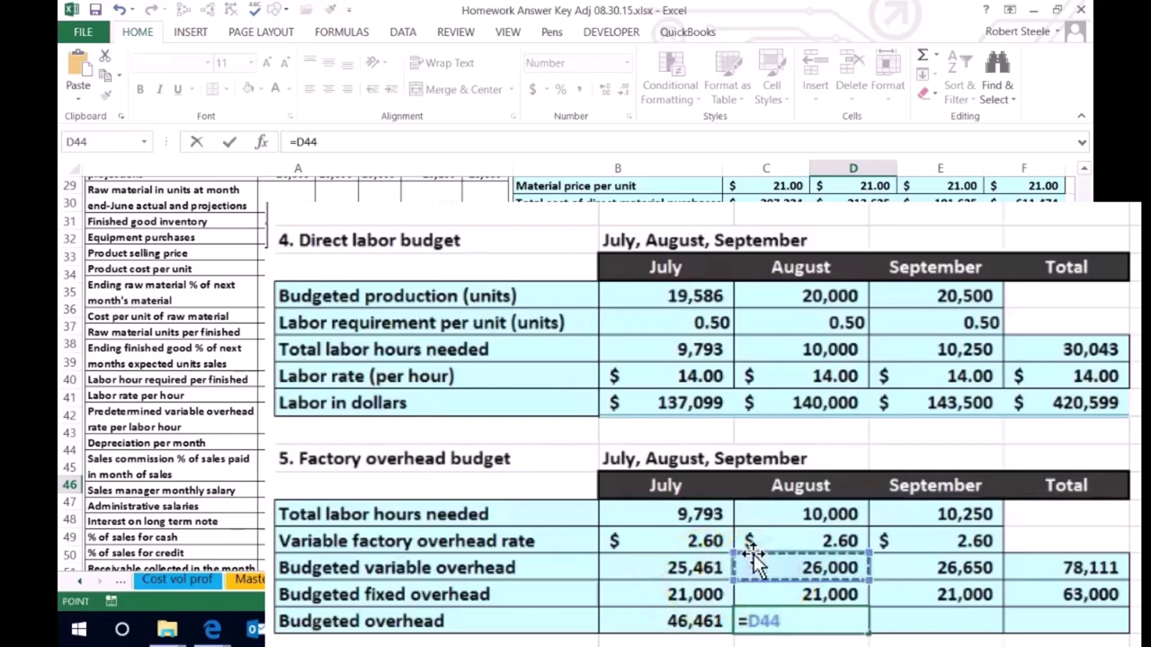
pyautogui.write('*')
pyautogui.click(800, 593)
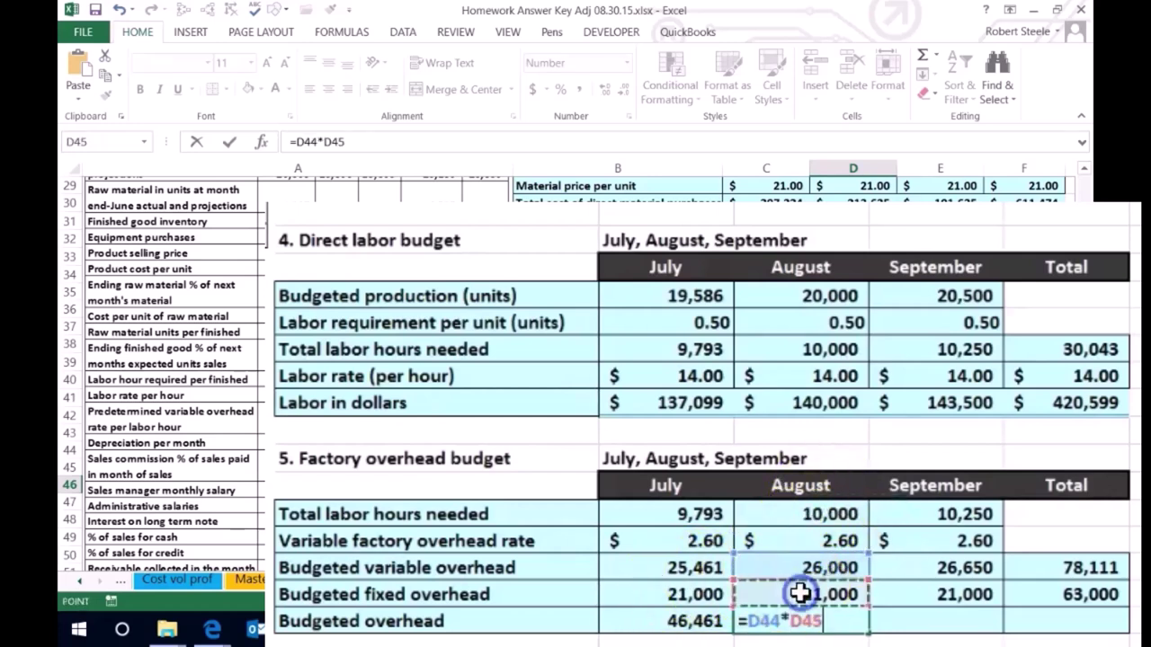
pyautogui.press('Tab')
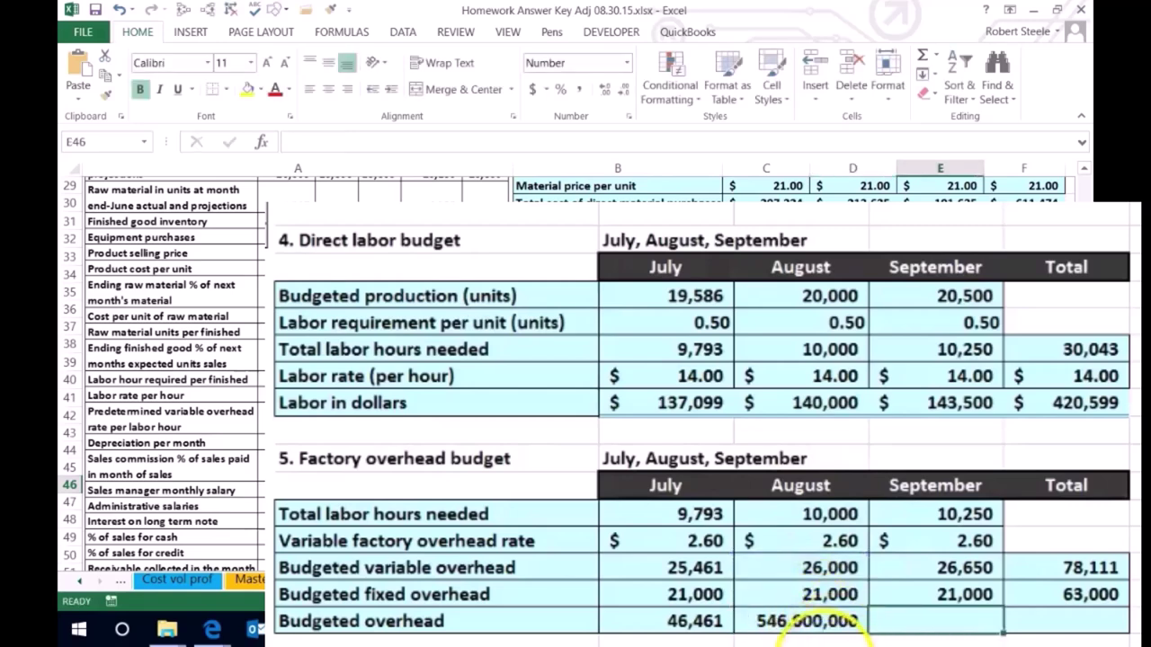
pyautogui.click(802, 621)
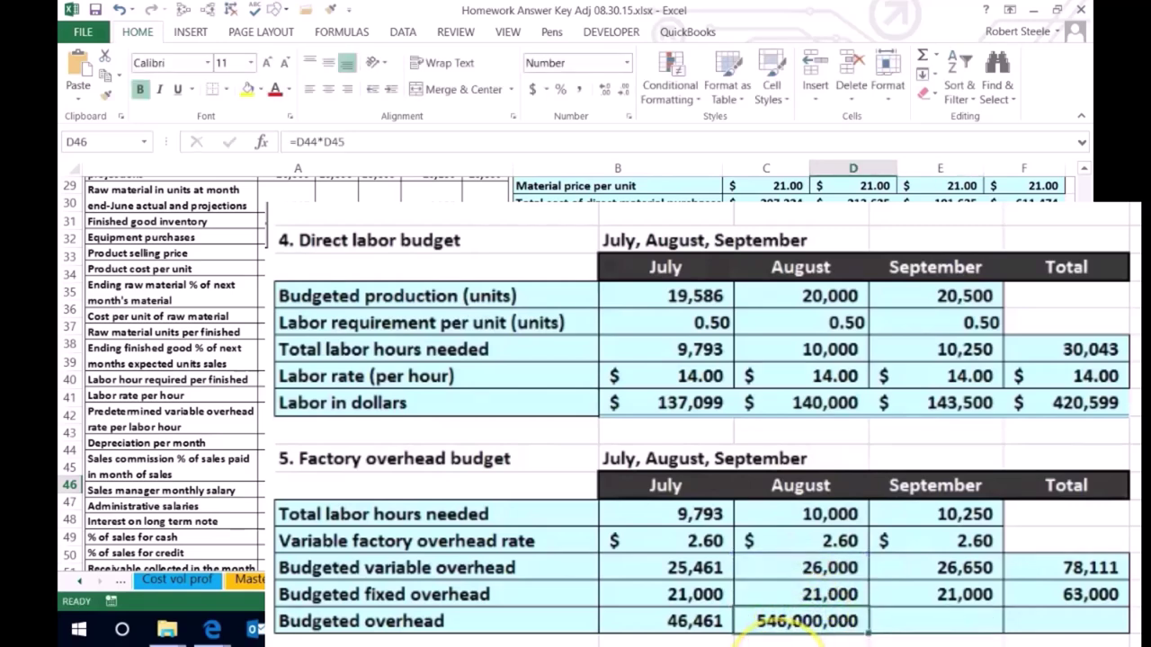
pyautogui.press('Delete')
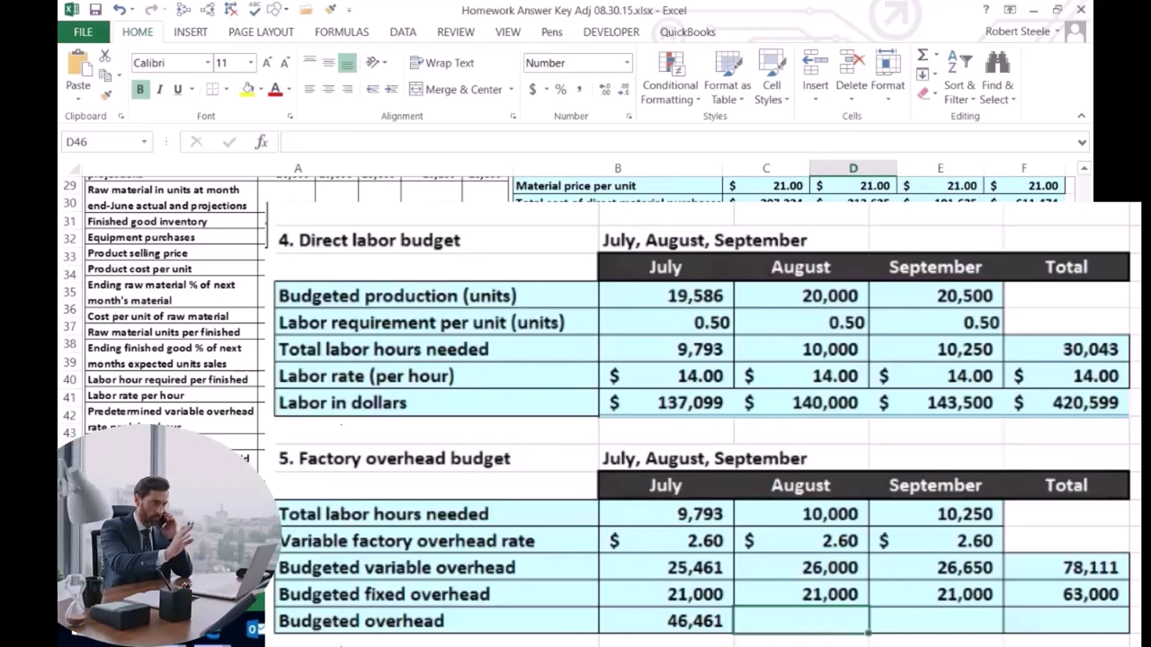
# Step: Calculate August's budgeted overhead in D46 by adding the variable and fixed overhead (=D44+D45)
pyautogui.write('=')
pyautogui.click(831, 567)
pyautogui.write('+')
pyautogui.click(821, 596)
pyautogui.press('Tab')
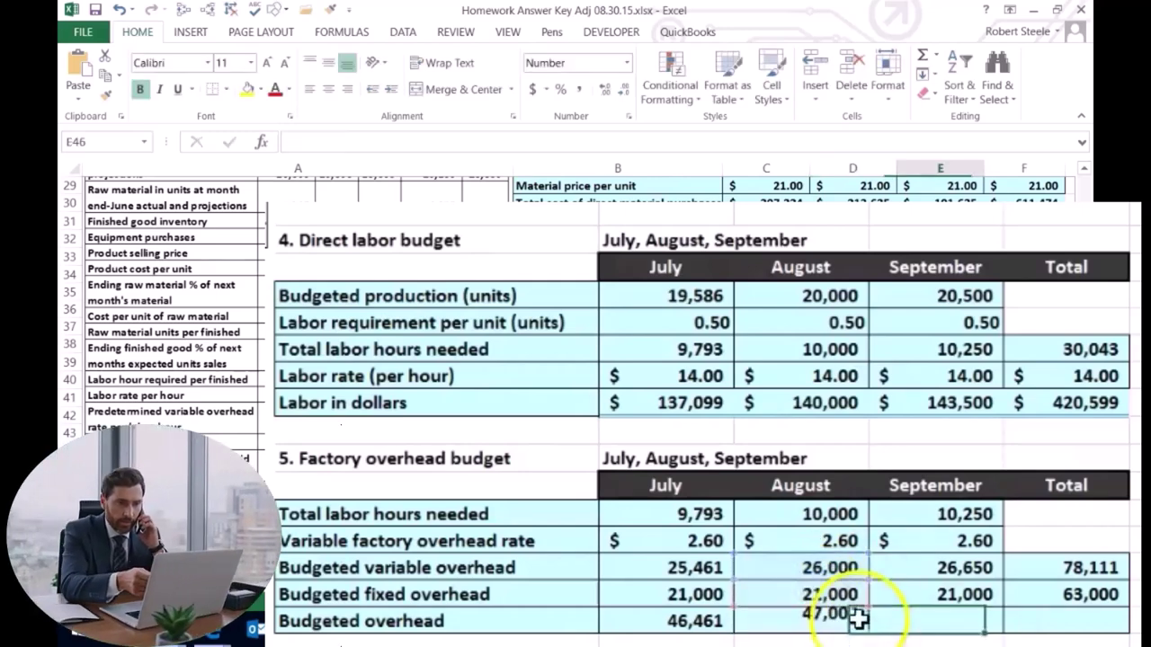
# Step: Calculate September's budgeted overhead in E46 by adding the variable and fixed overhead (=E44+E45)
pyautogui.write('=')
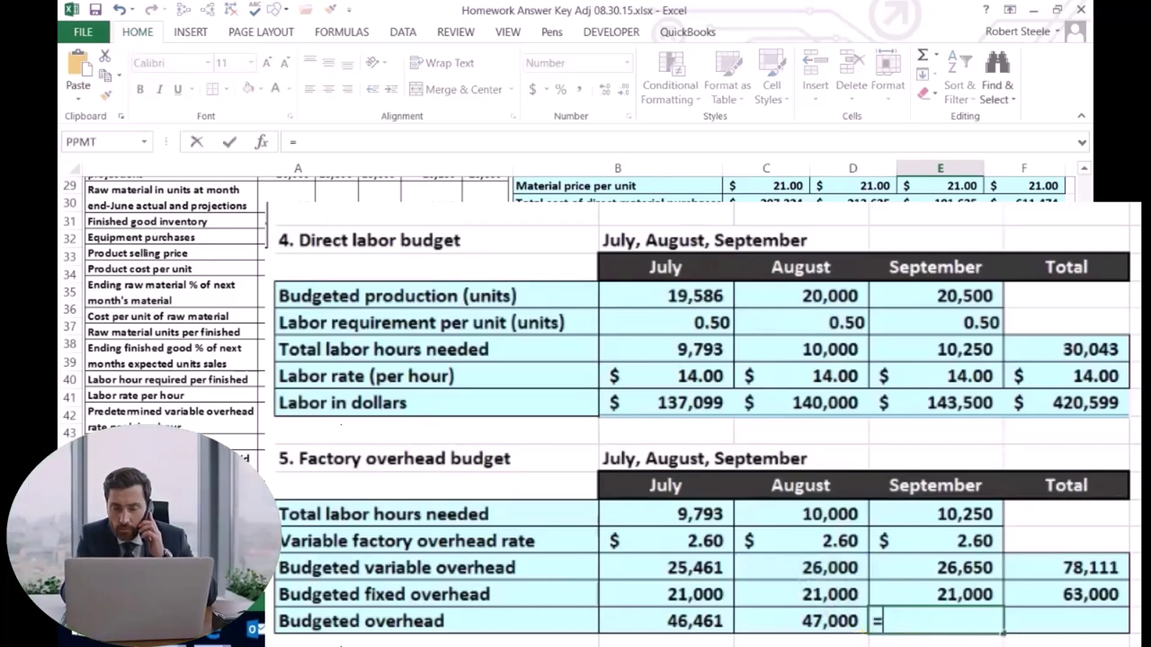
pyautogui.click(895, 567)
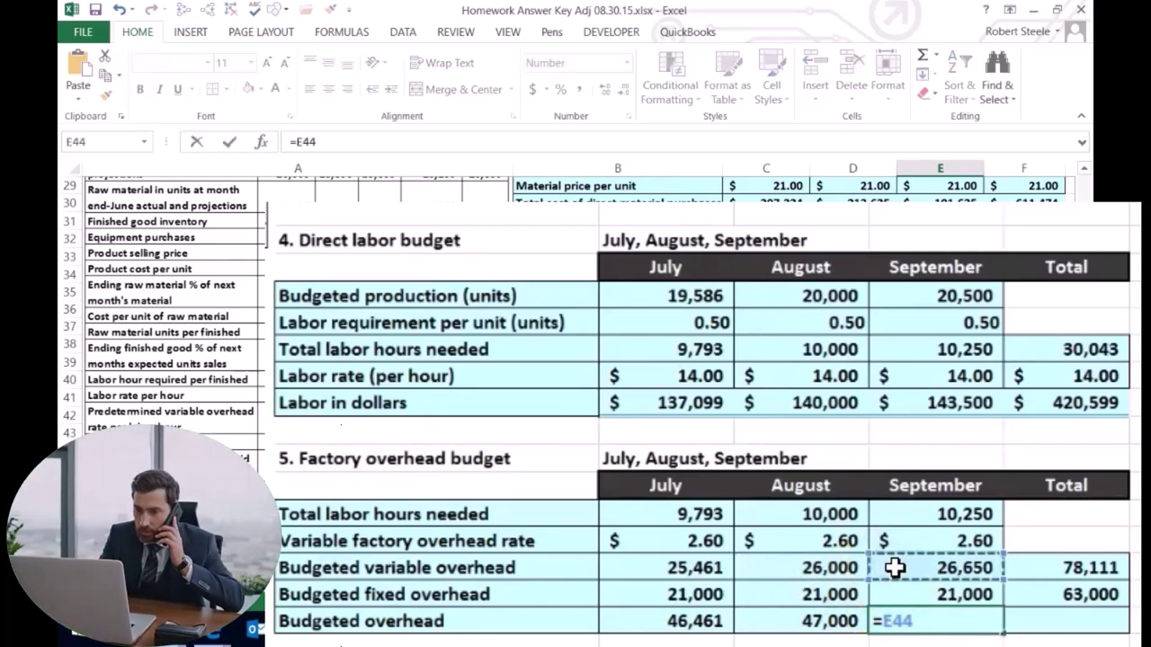
pyautogui.write('+')
pyautogui.click(899, 594)
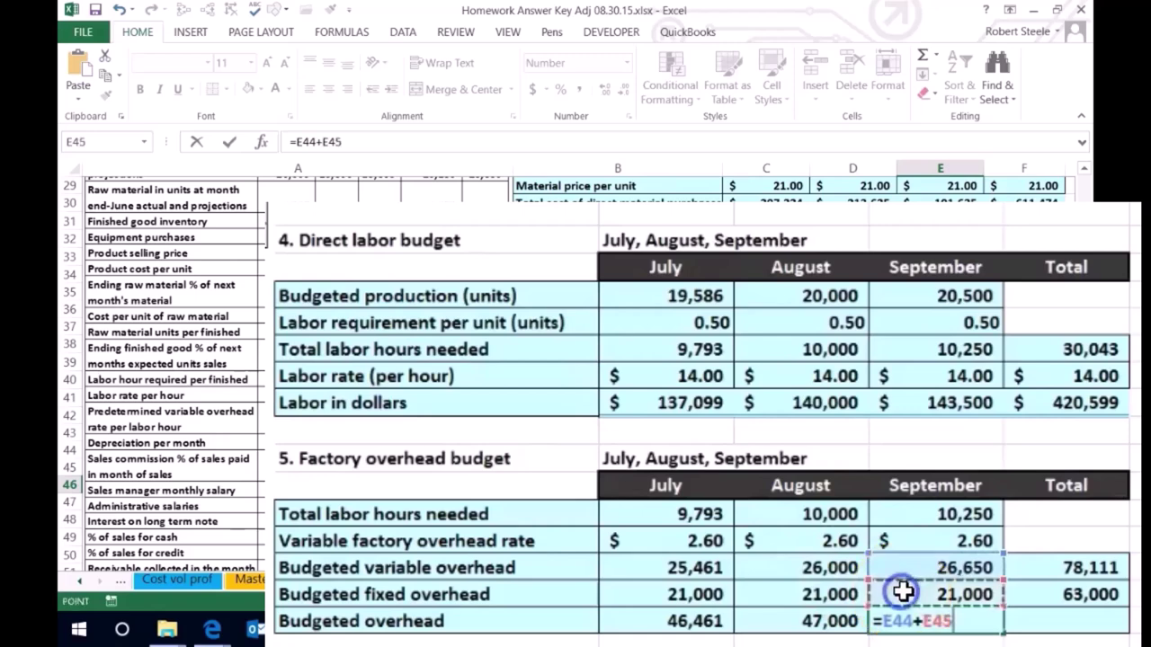
pyautogui.press('Tab')
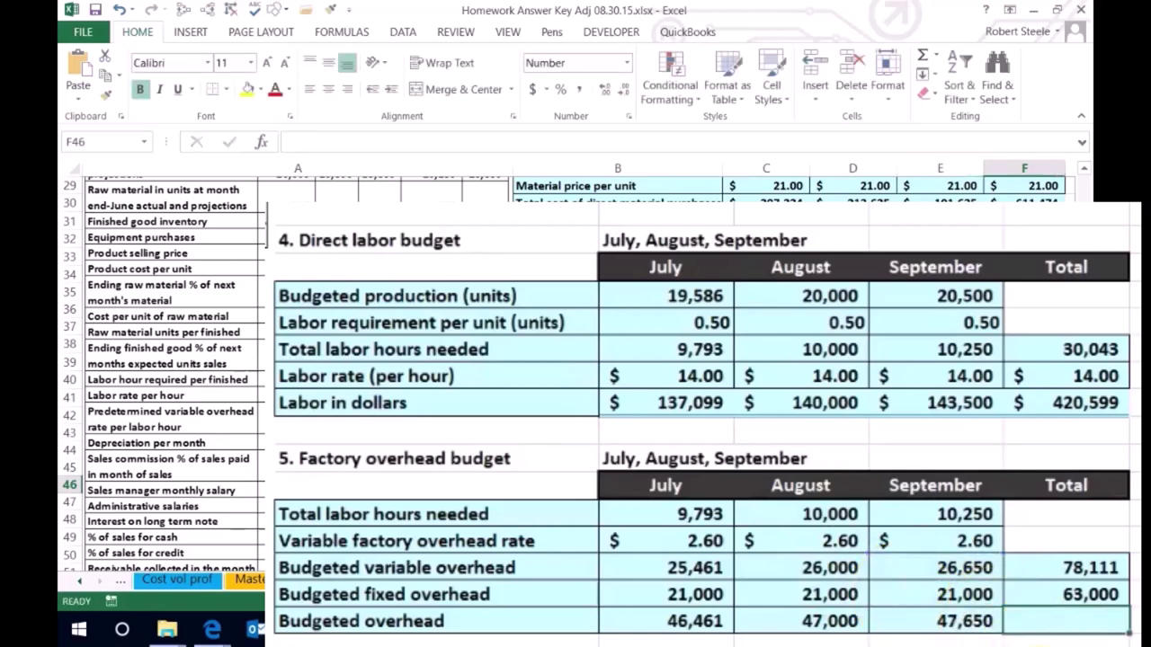
# Step: Calculate the quarter's total budgeted overhead in F46 by adding total variable and fixed overhead (=F44+F45)
pyautogui.write('=')
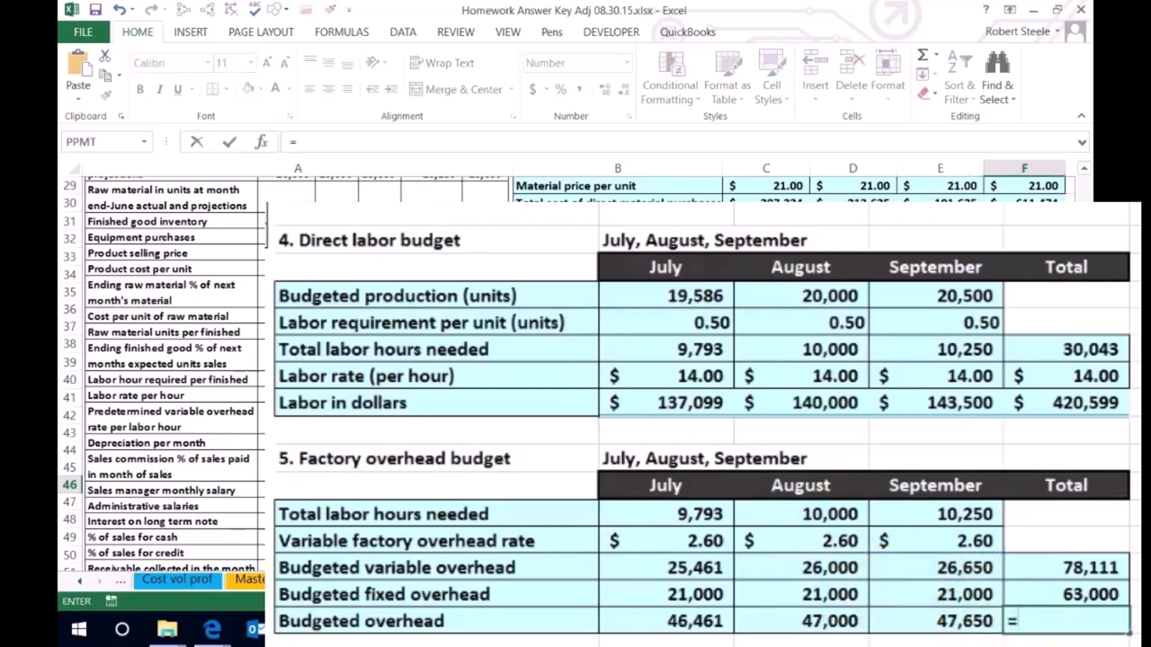
pyautogui.click(1087, 568)
pyautogui.write('+')
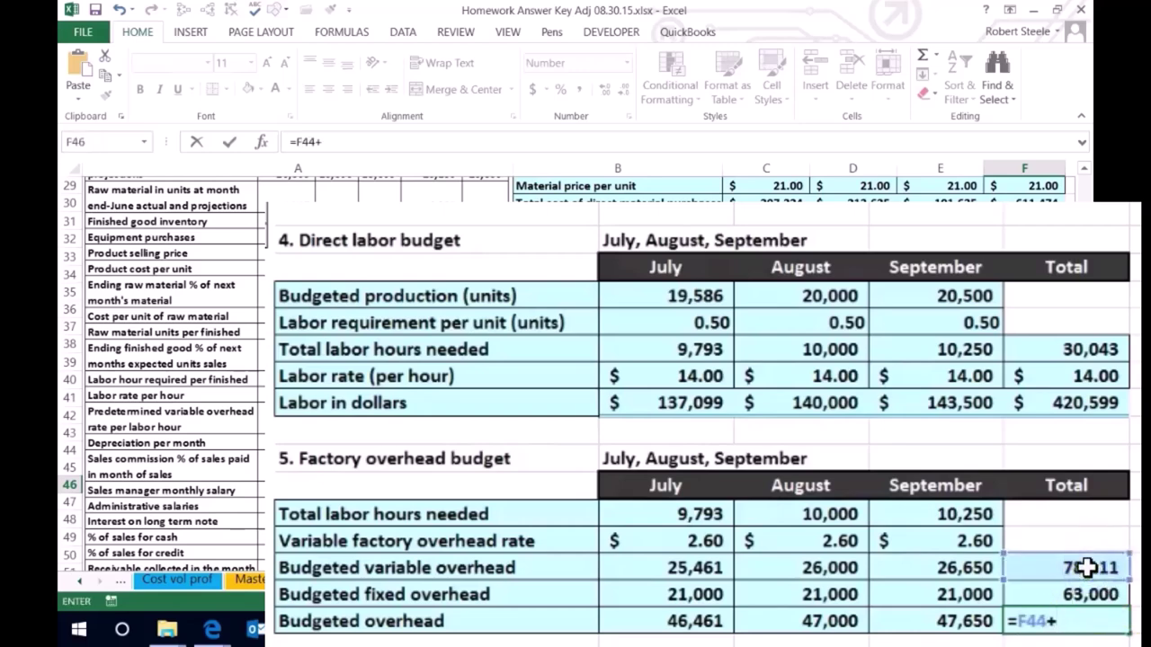
pyautogui.click(1079, 595)
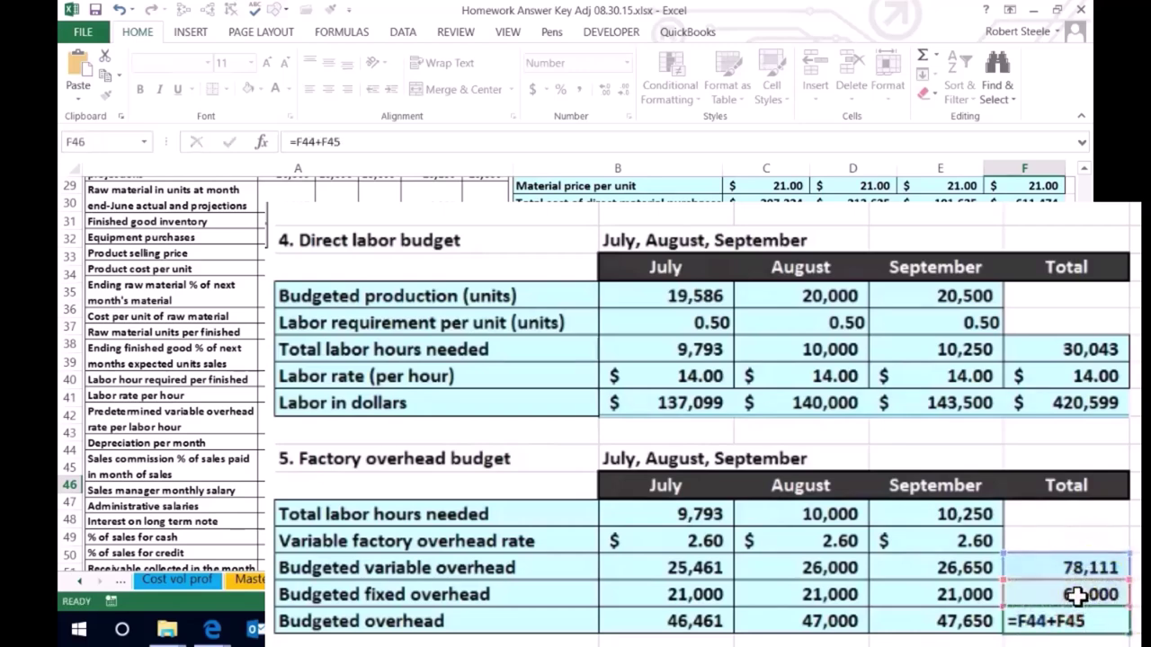